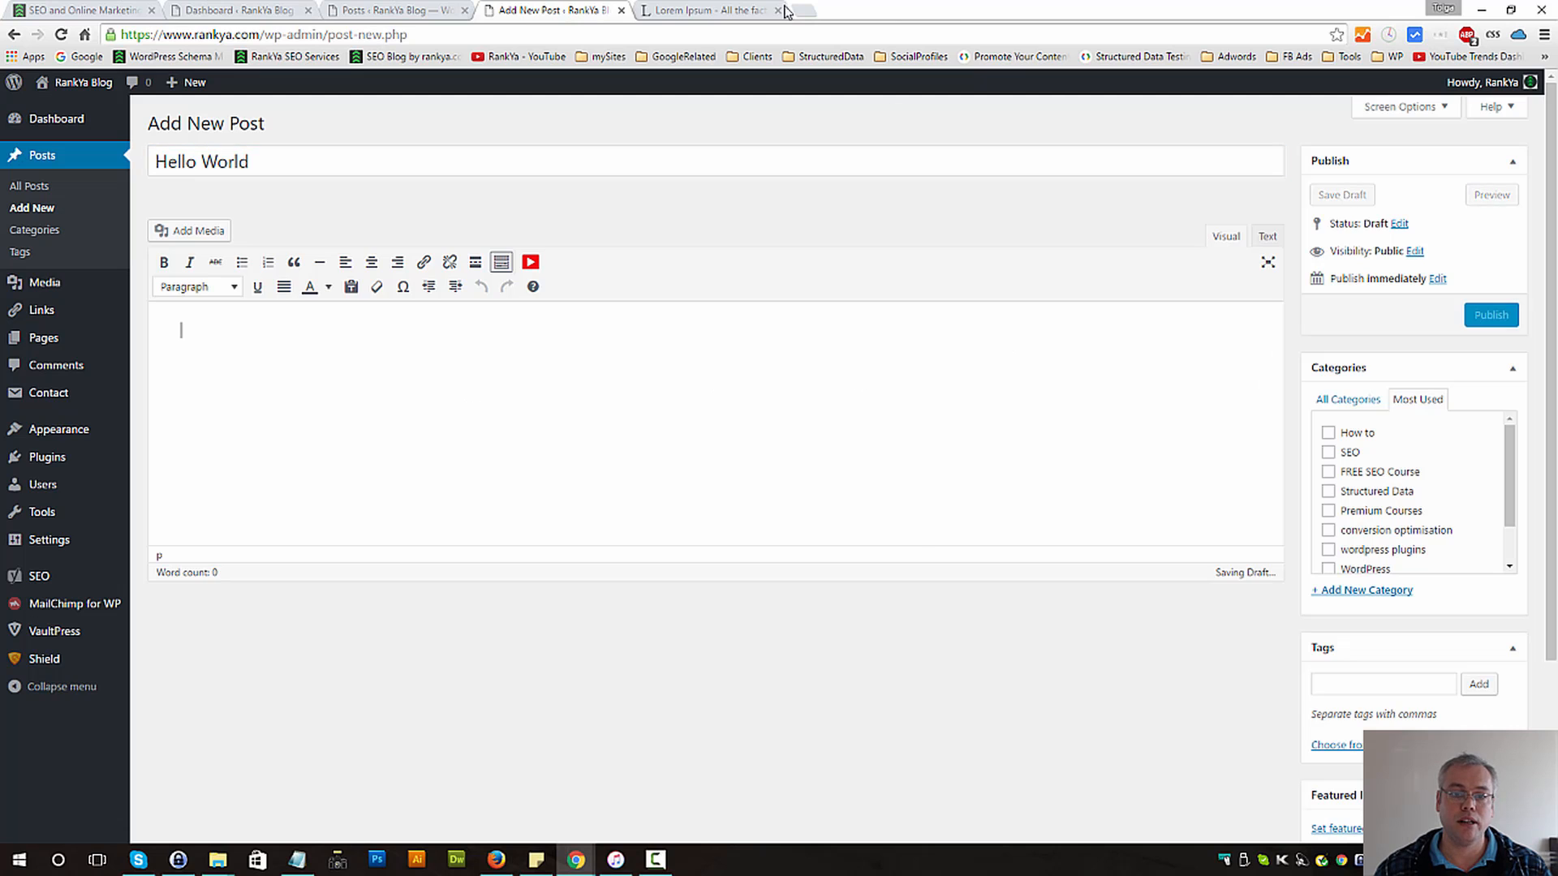
# Step: Copy the standard Lorem Ipsum passage from lipsum.com into the post body and remove its surrounding quotation marks
pyautogui.click(726, 10)
pyautogui.rightClick(560, 639)
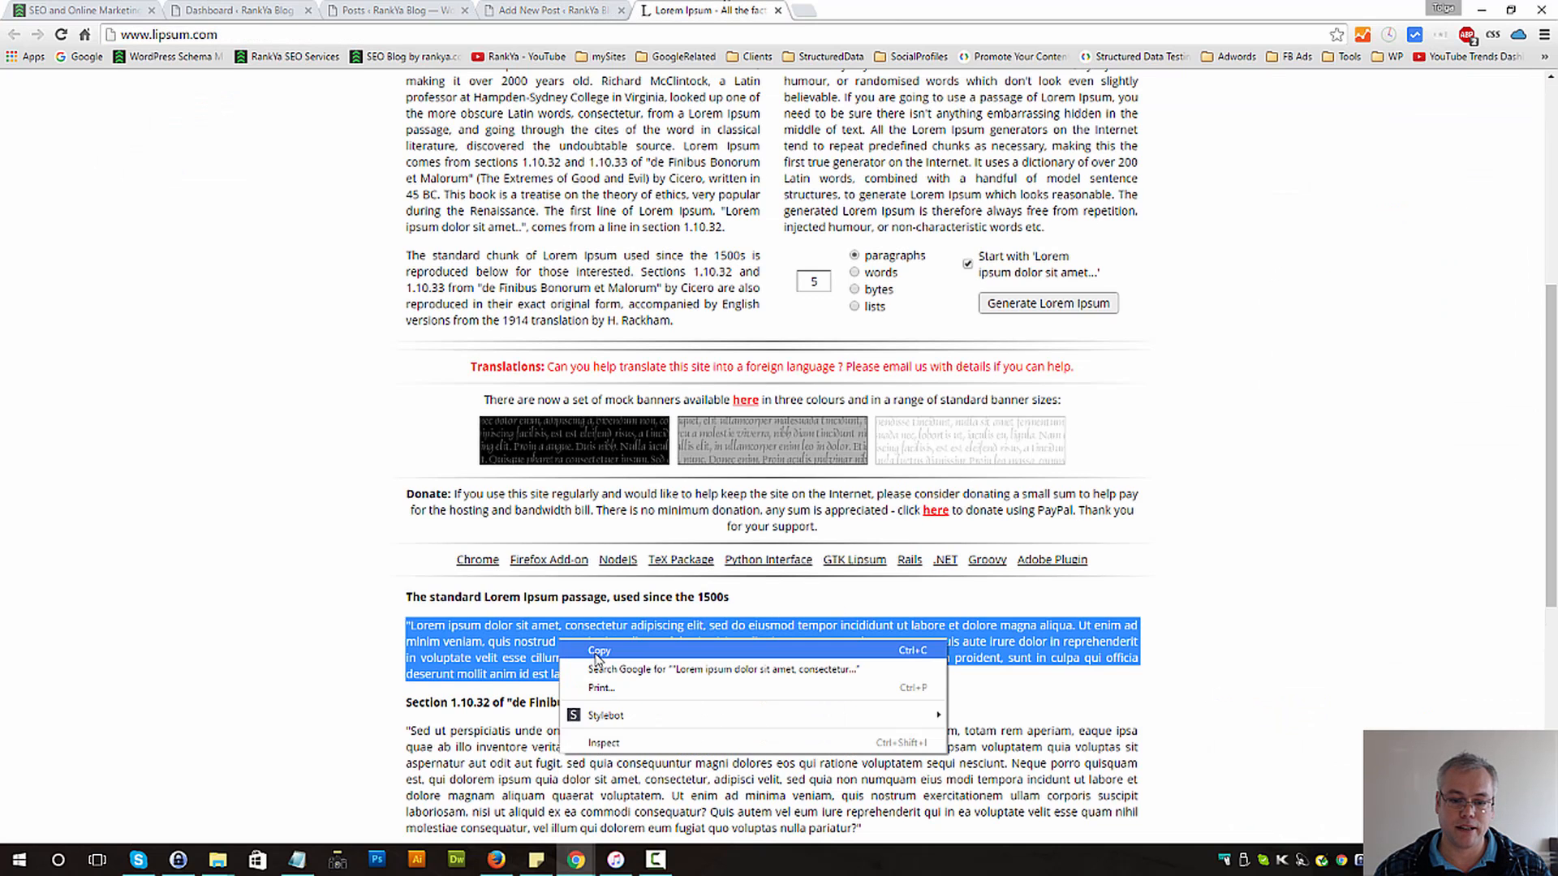
pyautogui.click(591, 648)
pyautogui.click(540, 10)
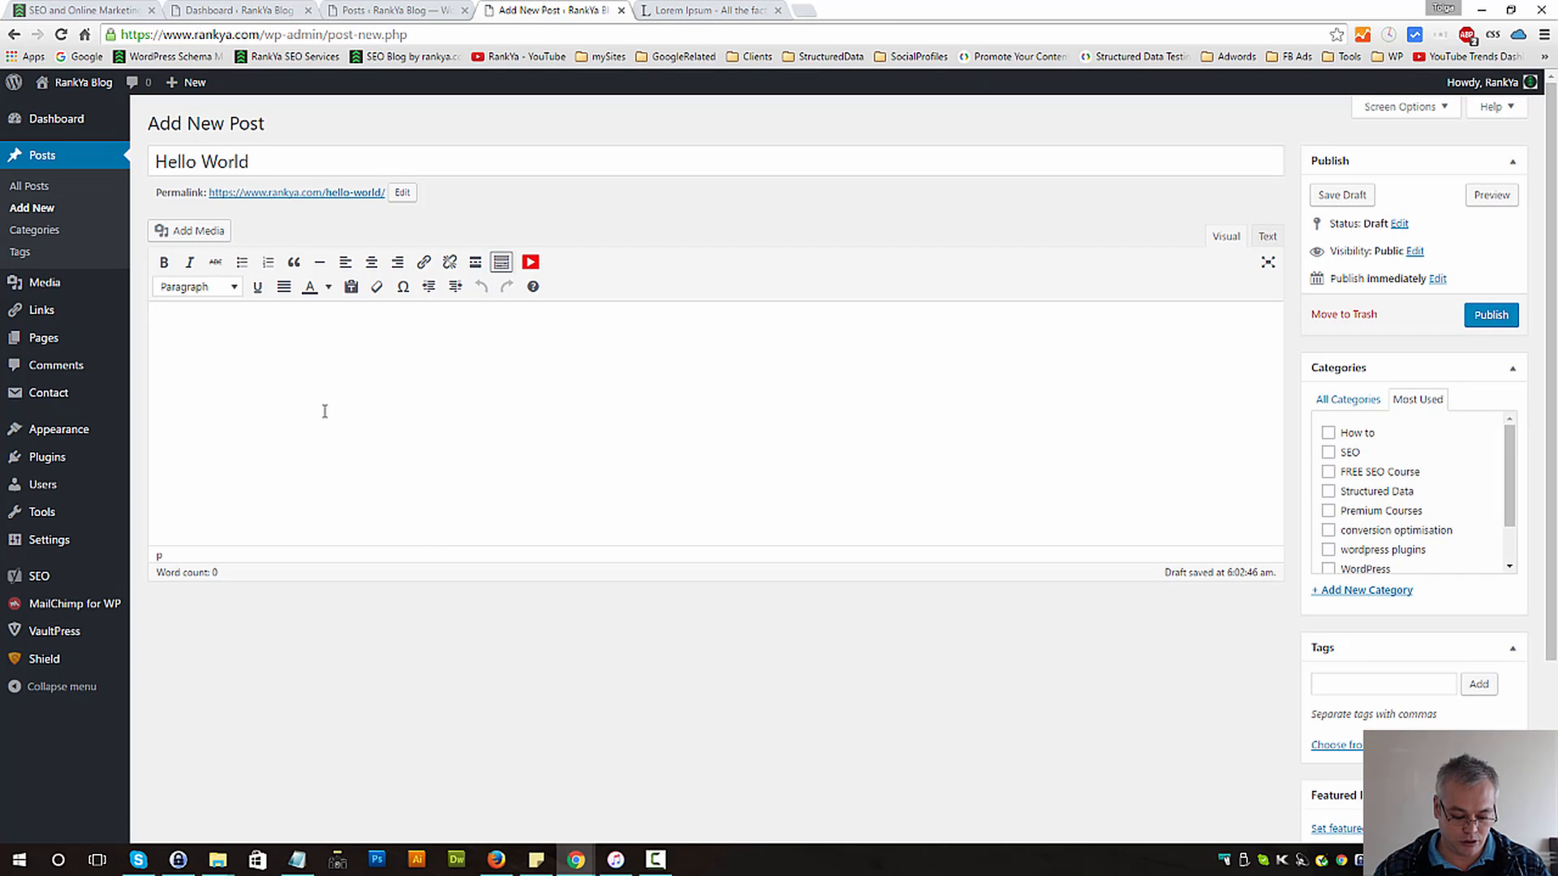
pyautogui.write('"Lorem ipsum dolor sit amet, consectetur adipiscing elit, sed do eiusmod tempor incididunt ut labore et dolore magna aliqua. Ut enim ad minim veniam, quis nostrud exercitation ullamco laboris nisi ut aliquip ex ea commodo consequat. Duis aute irure dolor in reprehenderit in voluptate velit esse cillum dolore eu fugiat nulla pariatur. Excepteur sint occaecat cupidatat non proident, sunt in culpa qui officia deserunt mollit anim id est laborum."')
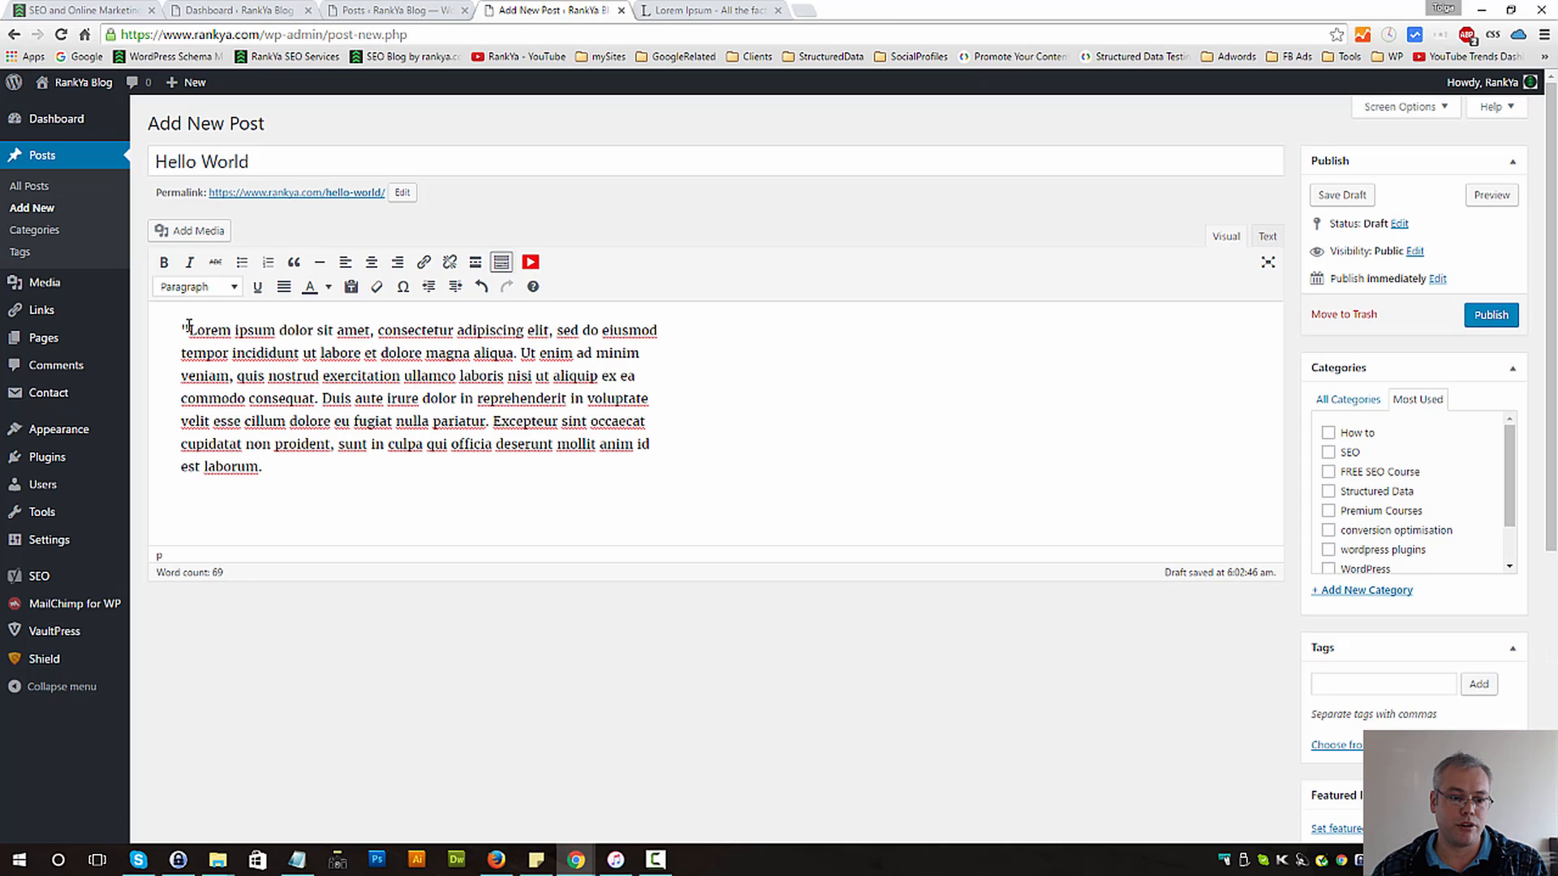
pyautogui.press('BackSpace')
pyautogui.click(342, 467)
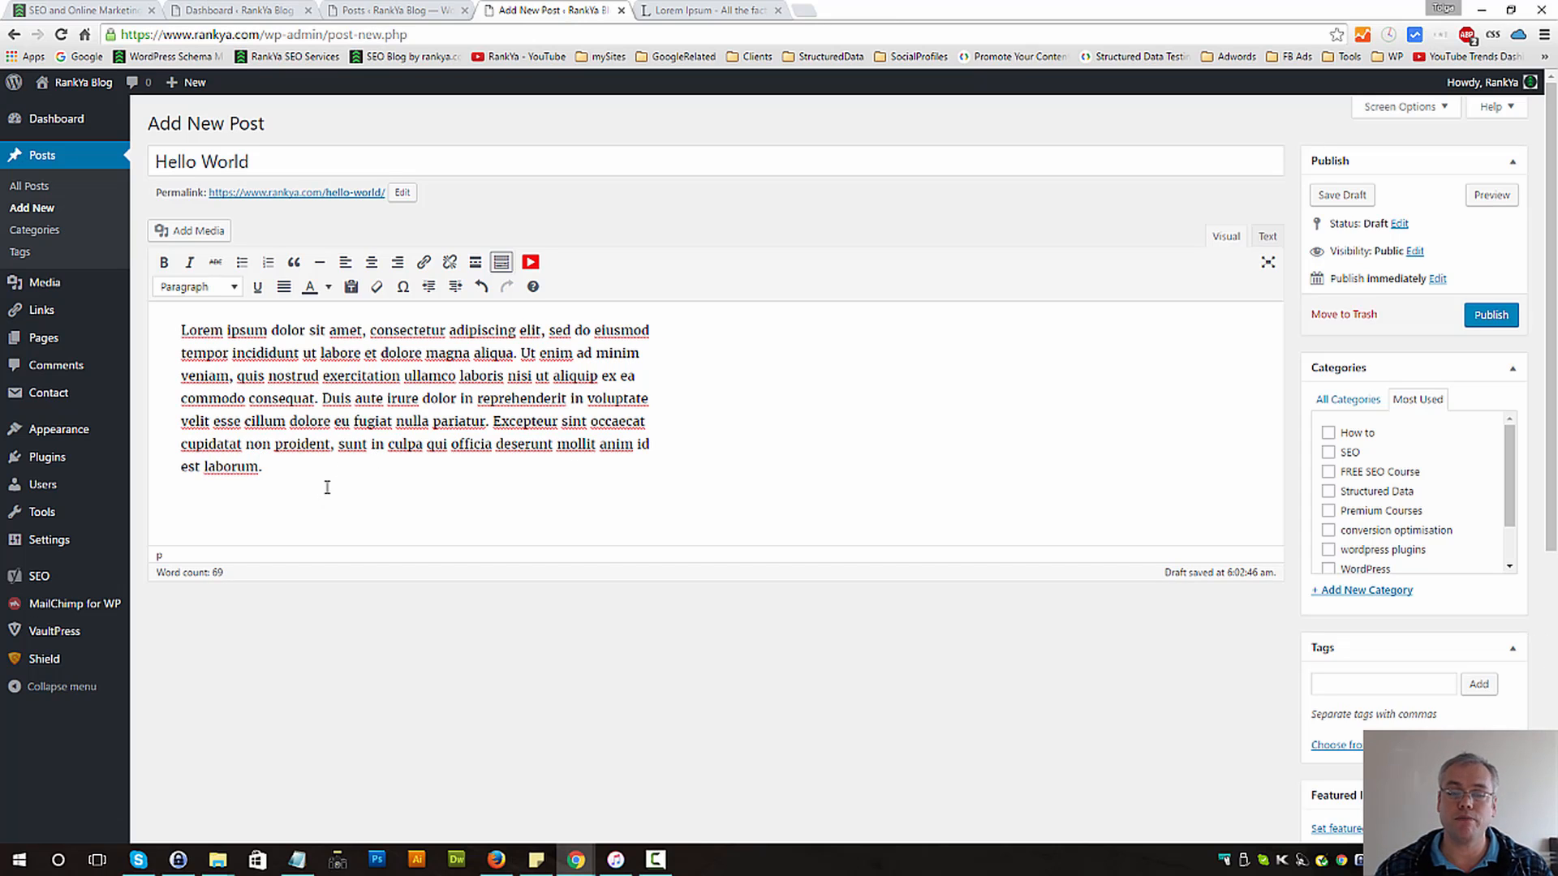
# Step: Add a "Heading Two" line below the first paragraph, followed by another copy of the Lorem Ipsum passage
pyautogui.press('Return')
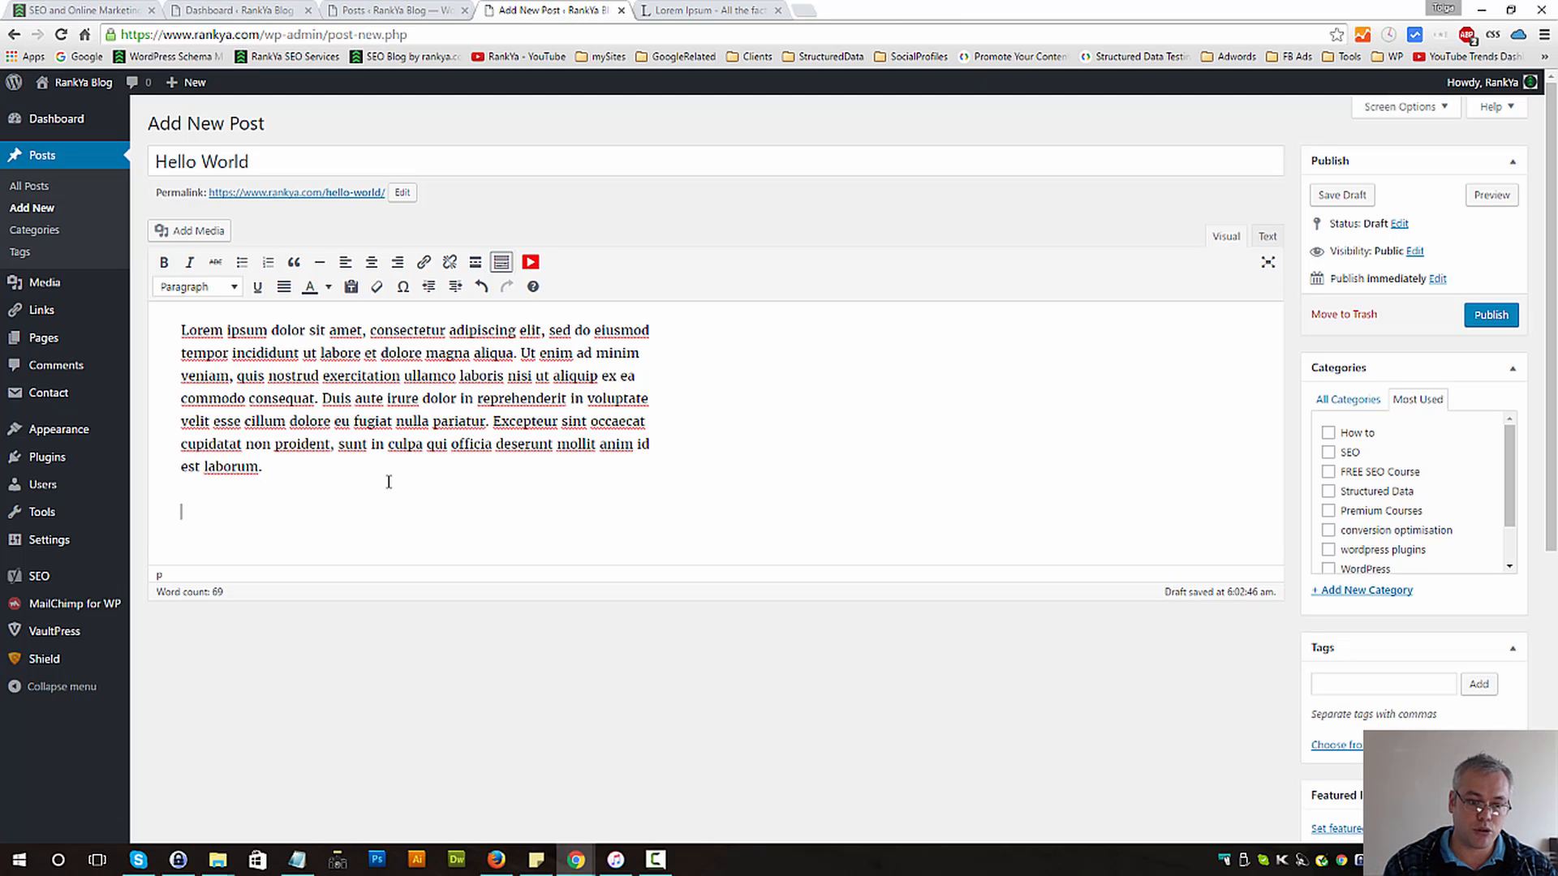
pyautogui.write('He')
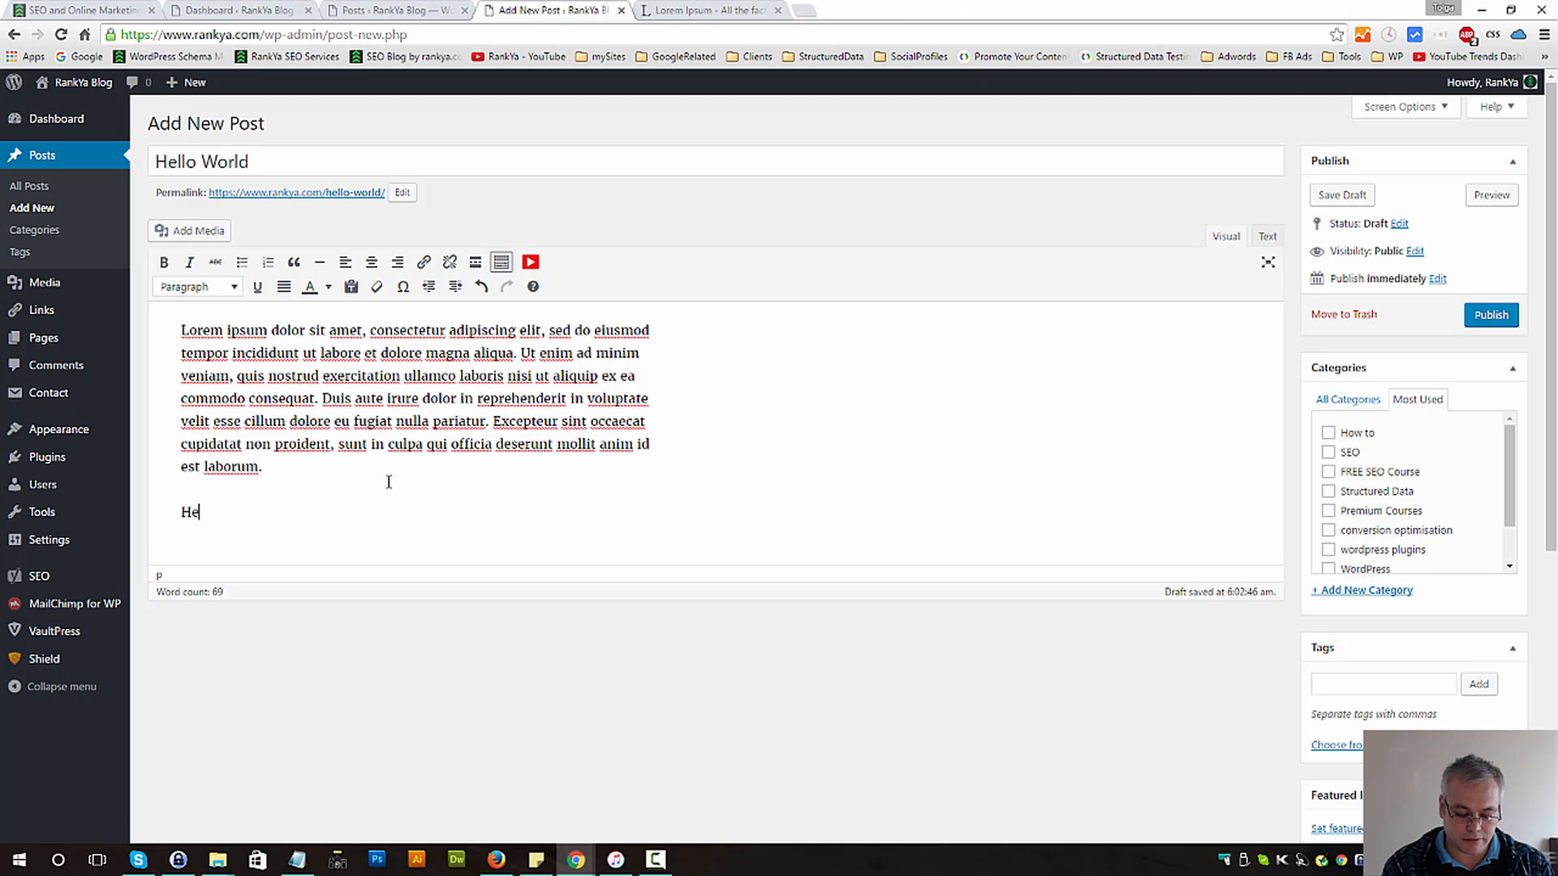
pyautogui.write('ading Two')
pyautogui.press('Return')
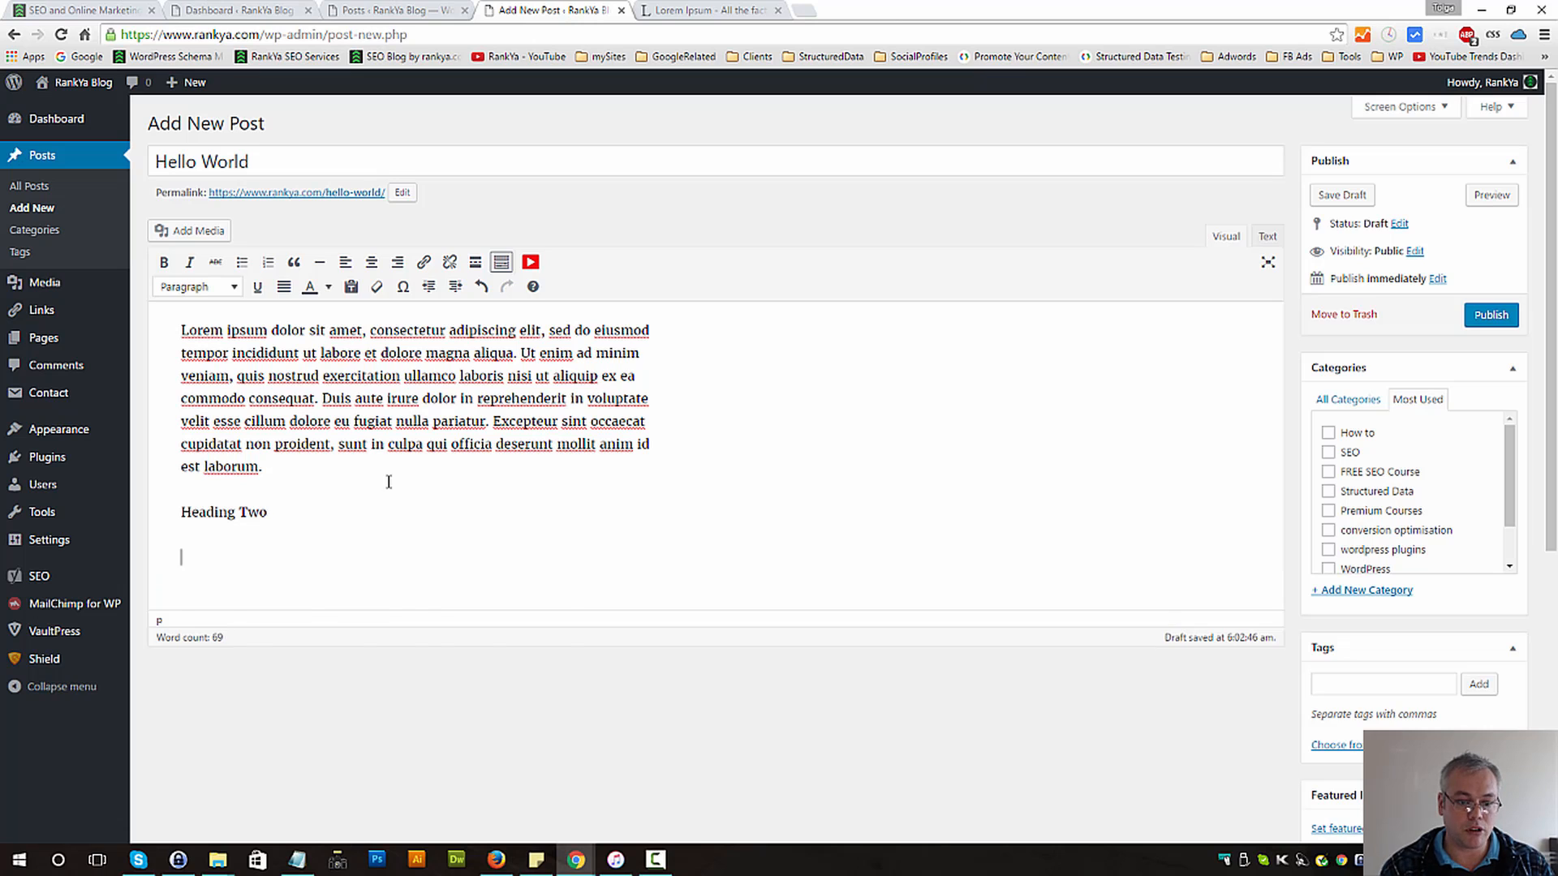
pyautogui.write('"Lorem ipsum dolor sit amet, consectetur adipiscing elit, sed do eiusmod tempor incididunt ut labore et dolore magna aliqua. Ut enim ad minim veniam, quis nostrud exercitation ullamco laboris nisi ut aliquip ex ea commodo consequat. Duis aute irure dolor in reprehenderit in voluptate velit esse cillum dolore eu fugiat nulla pariatur. Excepteur sint occaecat cupidatat non proident, sunt in culpa qui officia deserunt mollit anim id est laborum."')
# Step: Format the "Heading Two" line between the two paragraphs as Heading 2
pyautogui.click(280, 513)
pyautogui.tripleClick(280, 513)
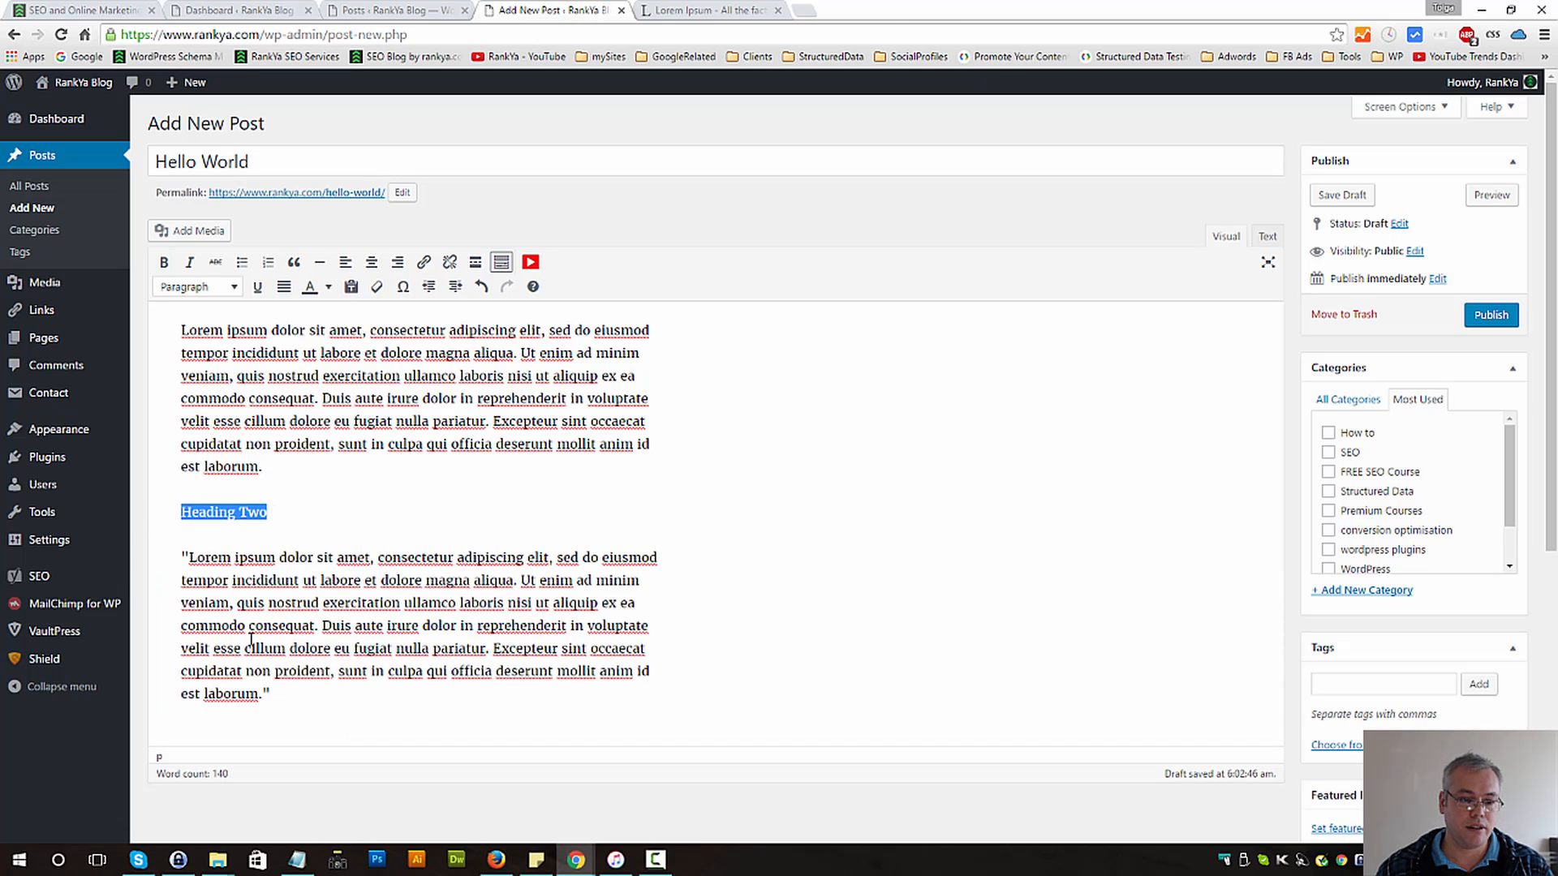
pyautogui.click(213, 290)
pyautogui.click(213, 392)
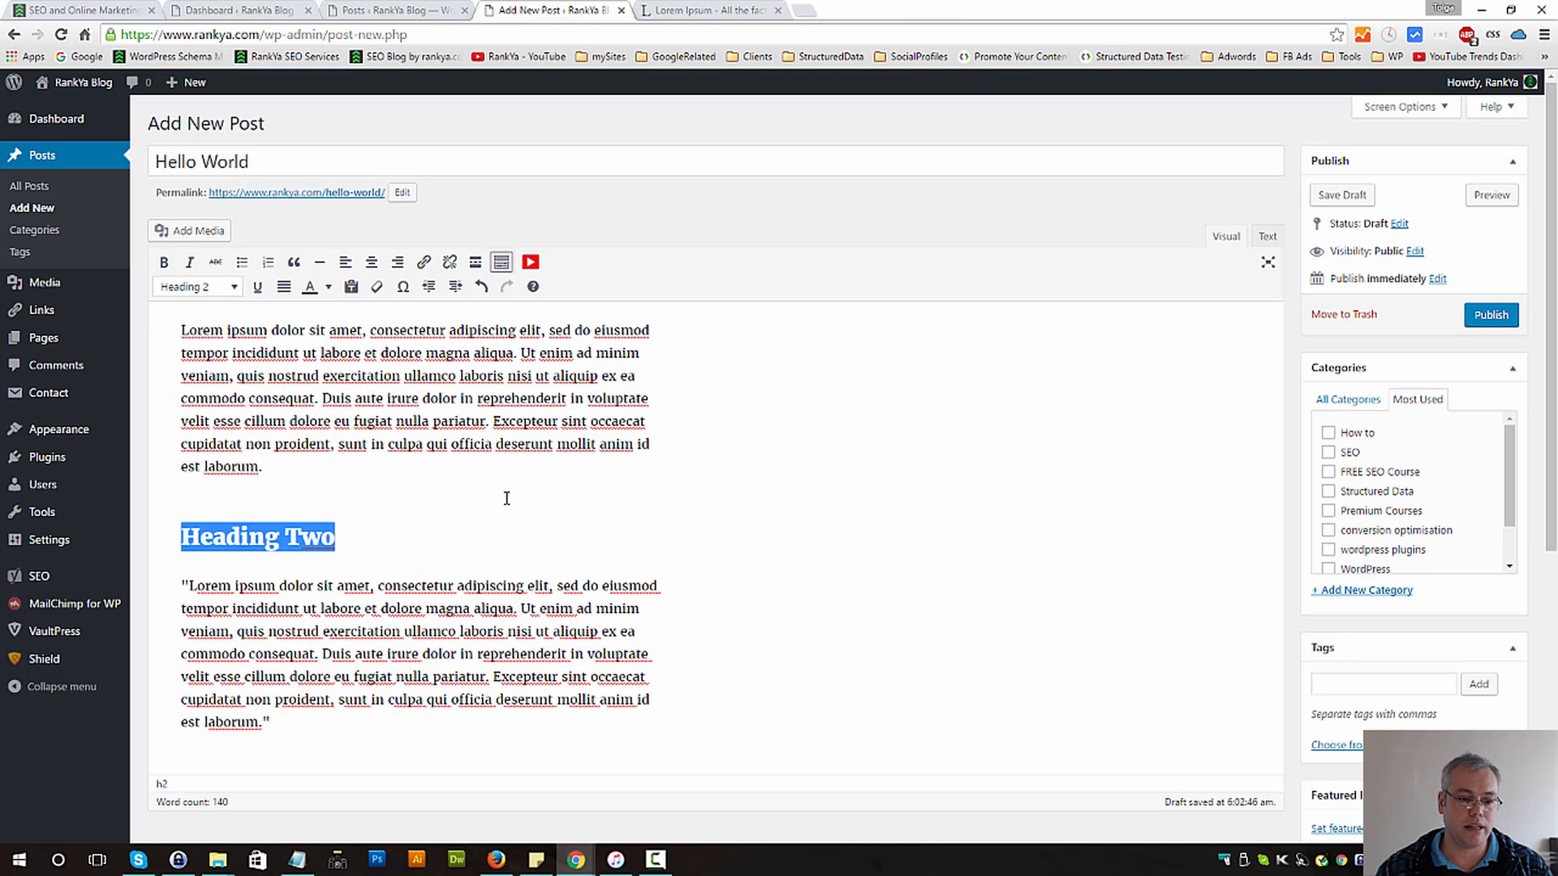
pyautogui.press('Right')
# Step: Link the word "adipiscing" in the second paragraph to the existing post "How to Find Free Images for Commercial Use"
pyautogui.doubleClick(484, 584)
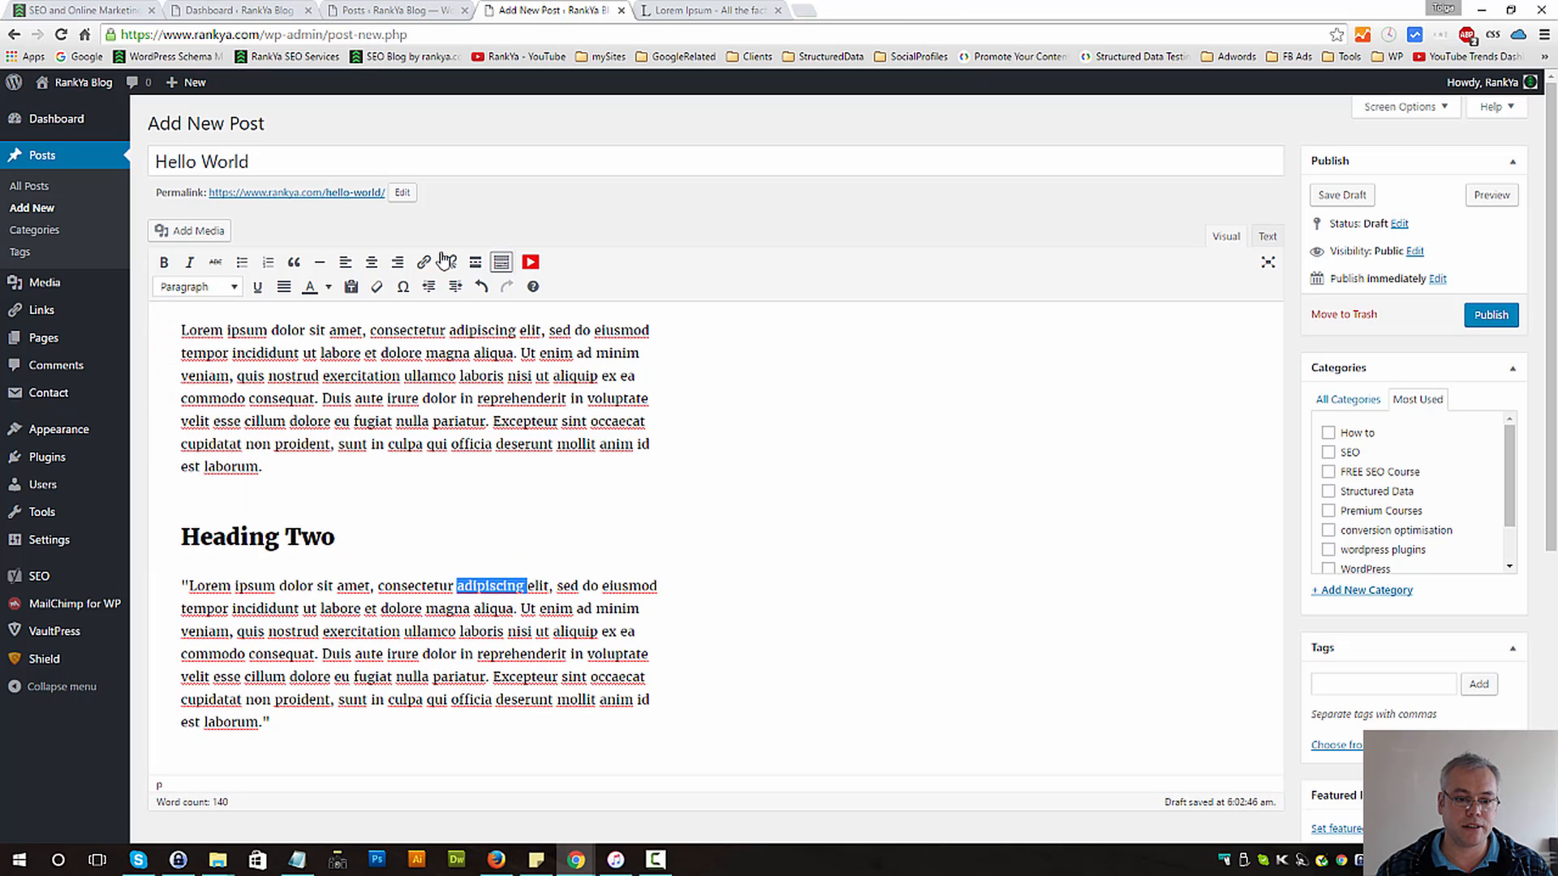
pyautogui.click(478, 596)
pyautogui.doubleClick(487, 585)
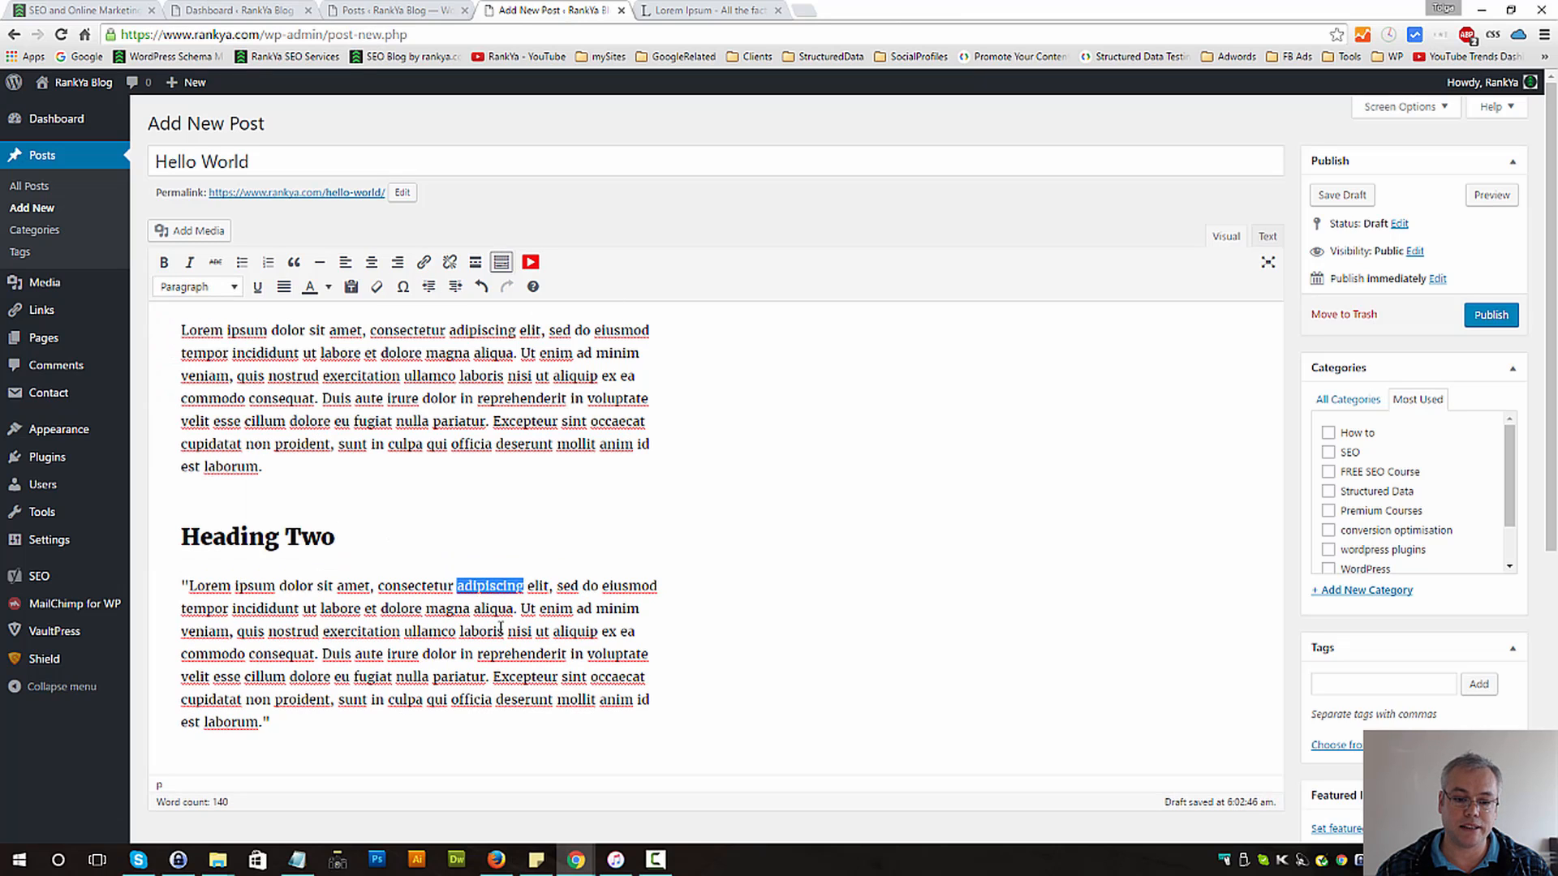
pyautogui.click(421, 262)
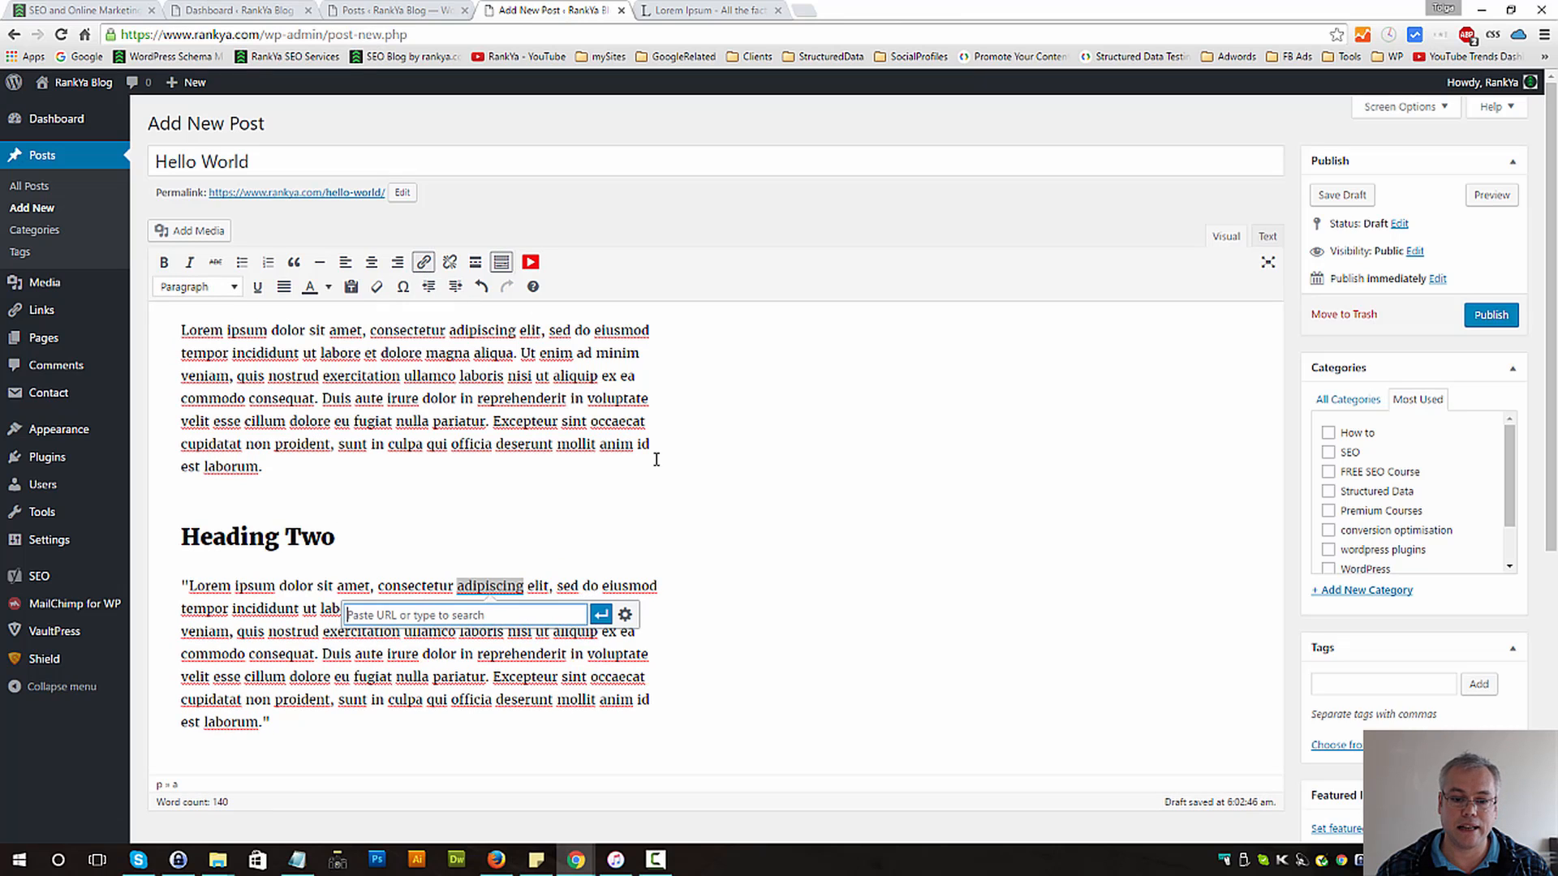
pyautogui.click(626, 615)
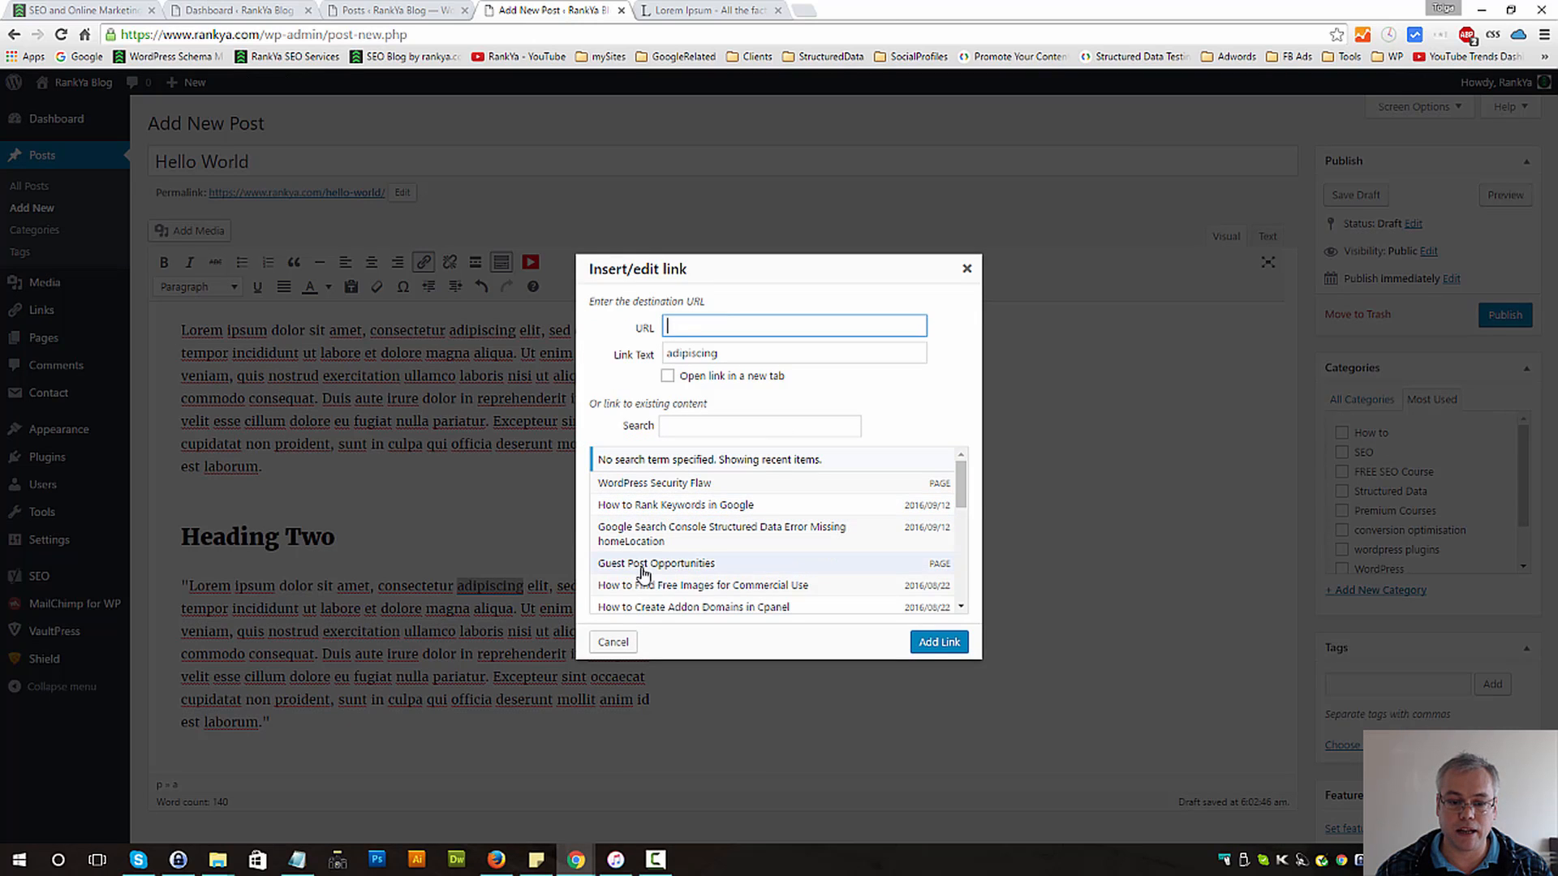
pyautogui.click(661, 585)
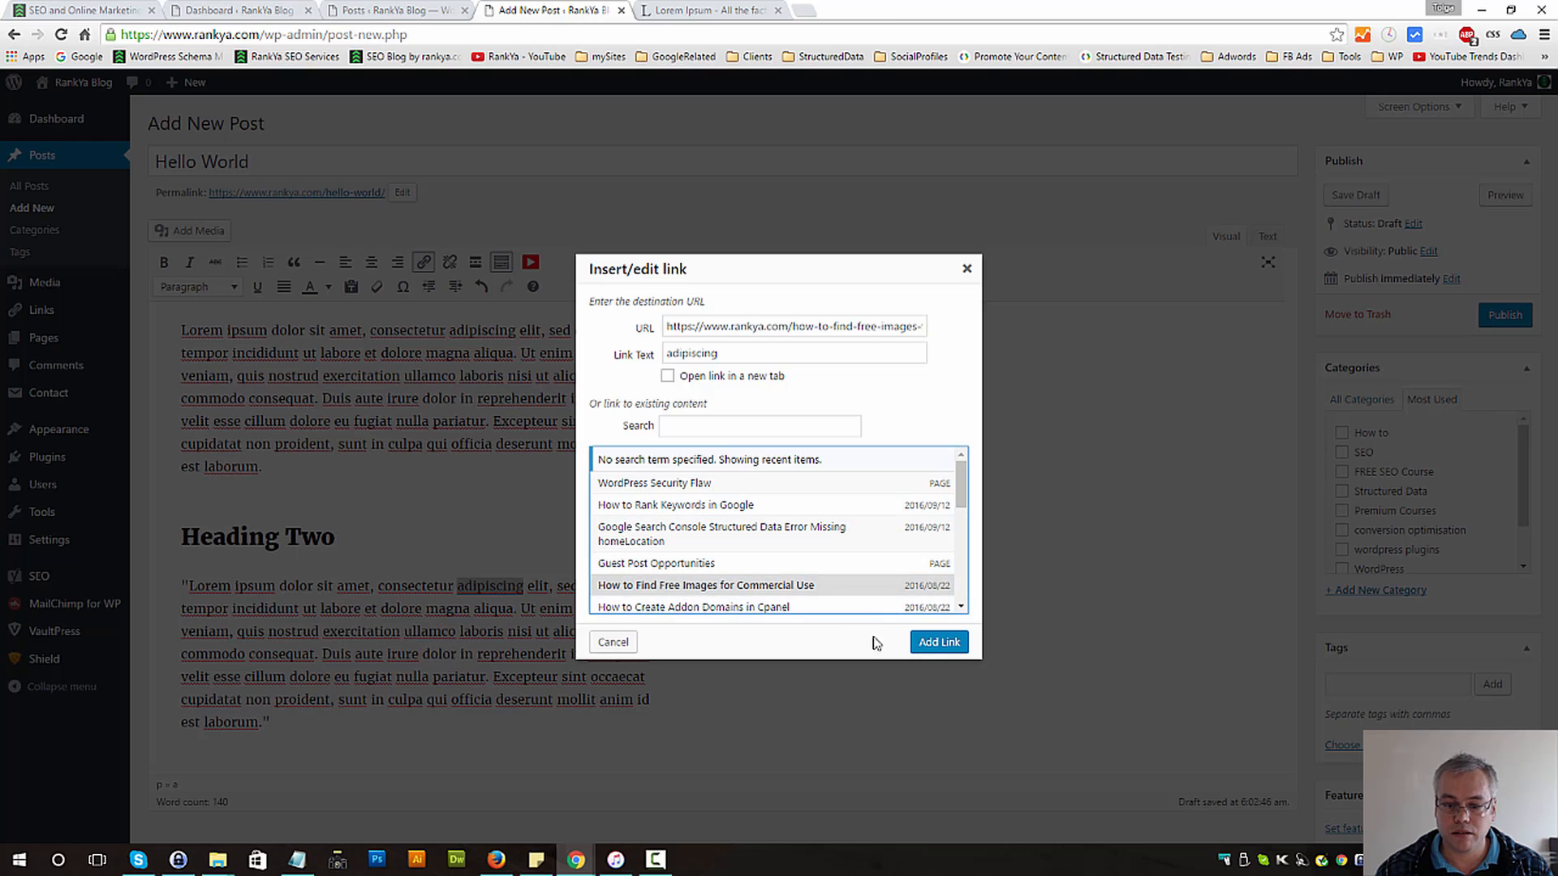
pyautogui.click(938, 643)
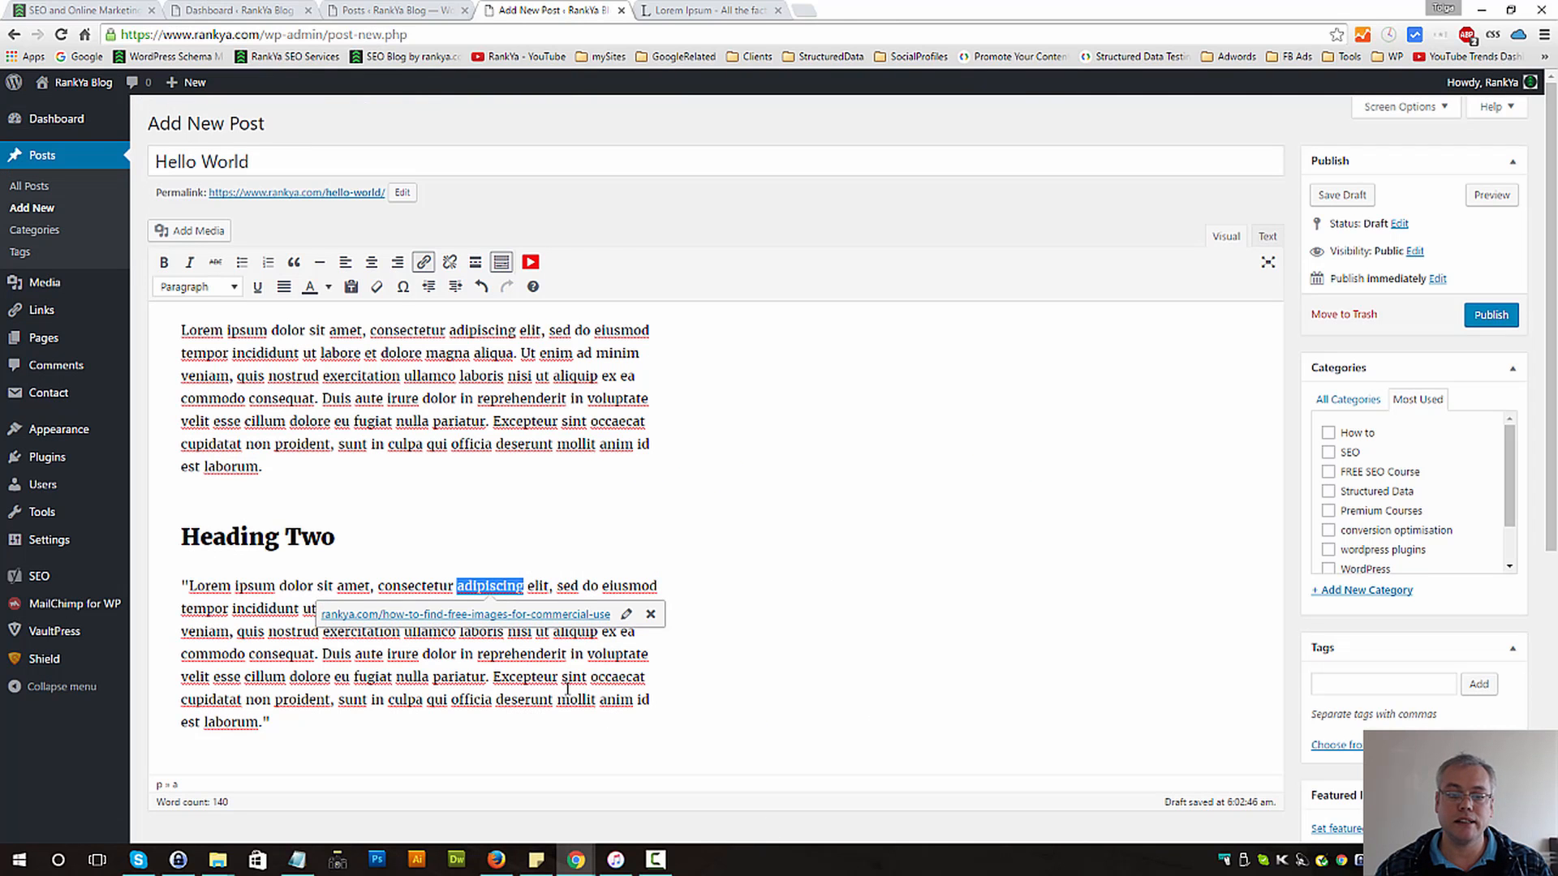
pyautogui.click(906, 593)
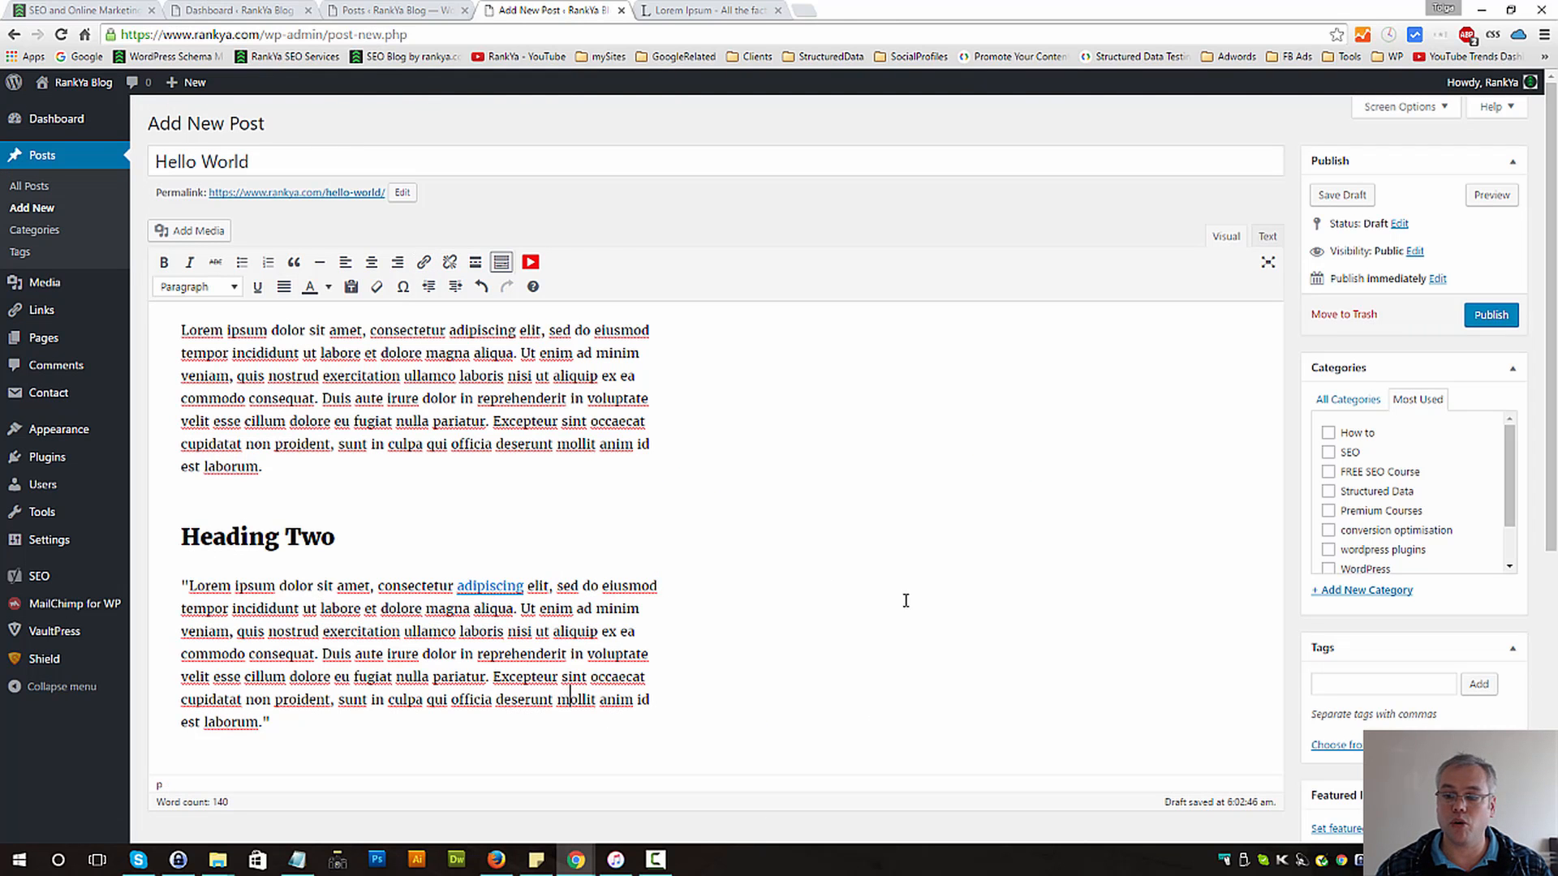
# Step: Enable the Discussion box in Screen Options and allow comments on the post
pyautogui.click(1443, 105)
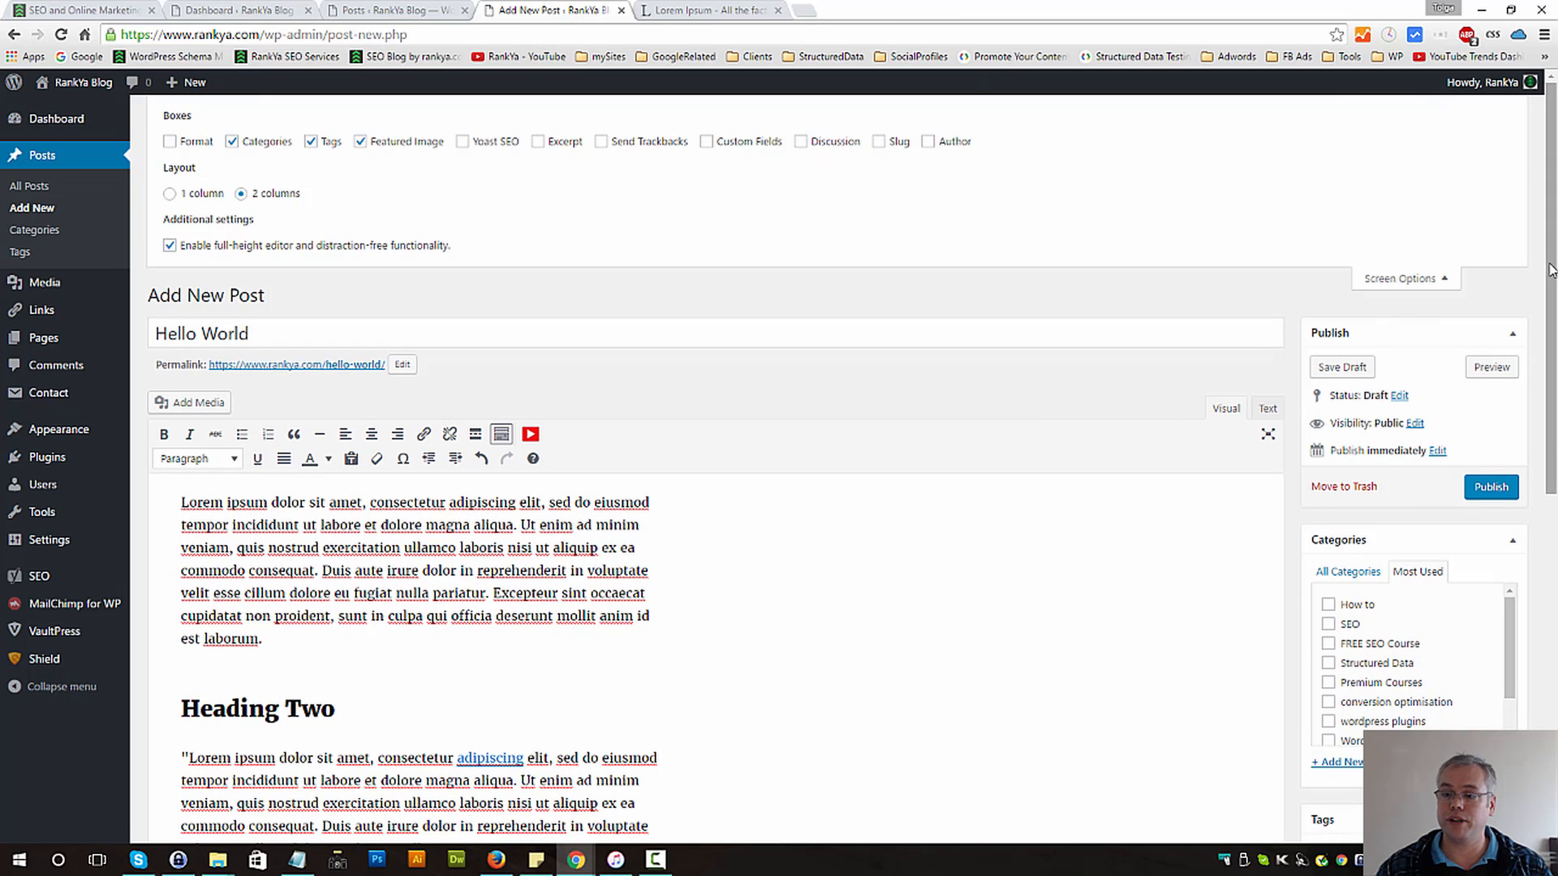
pyautogui.moveTo(1553, 272); pyautogui.dragTo(1555, 629)
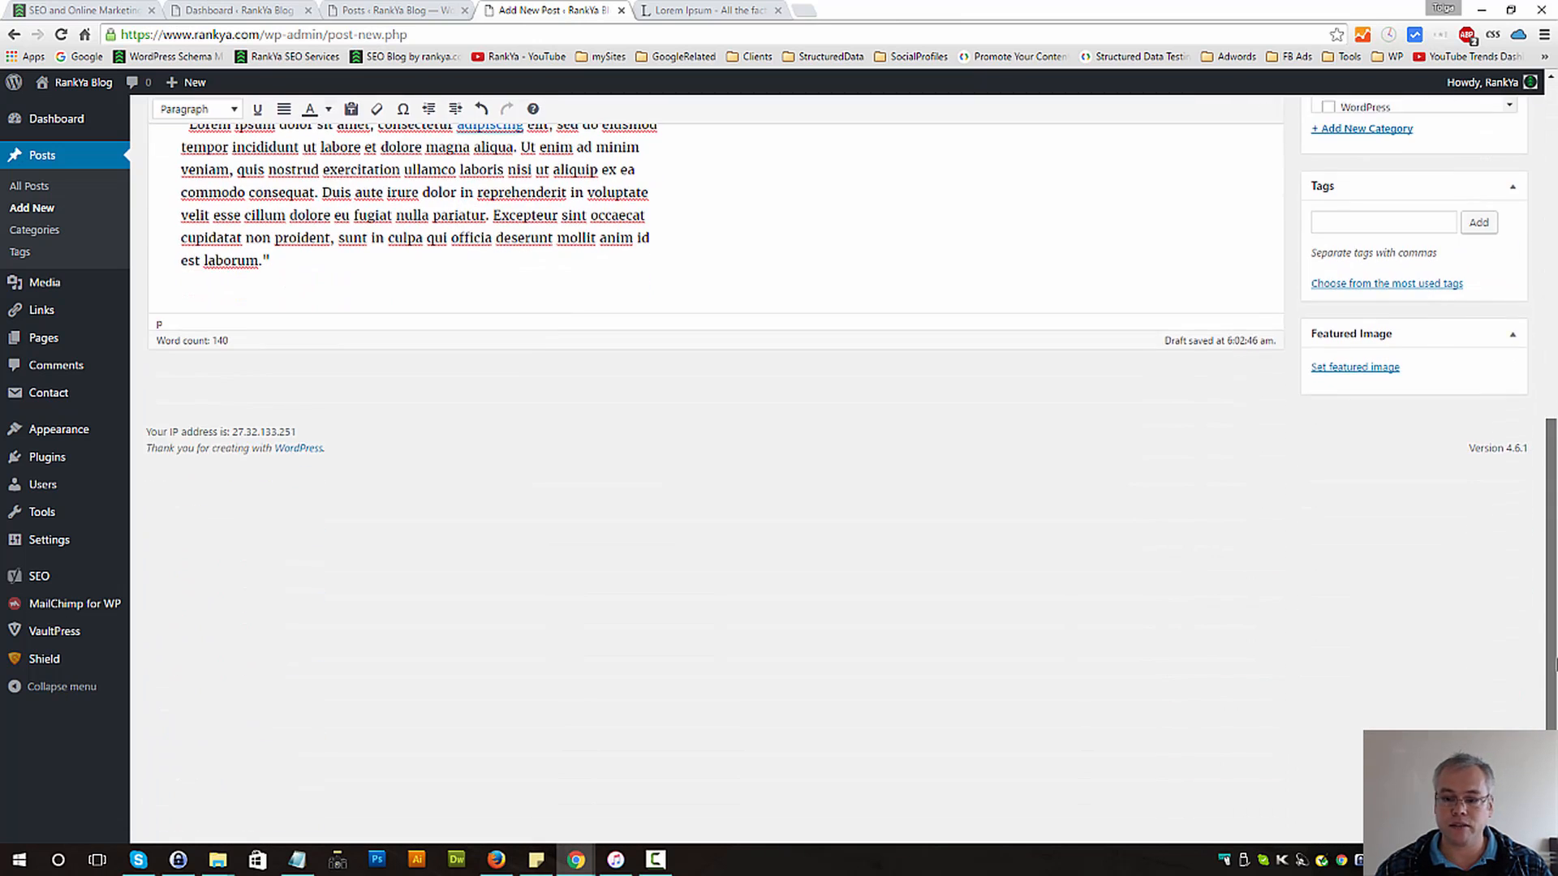
pyautogui.moveTo(1554, 734); pyautogui.dragTo(1551, 263)
pyautogui.click(799, 144)
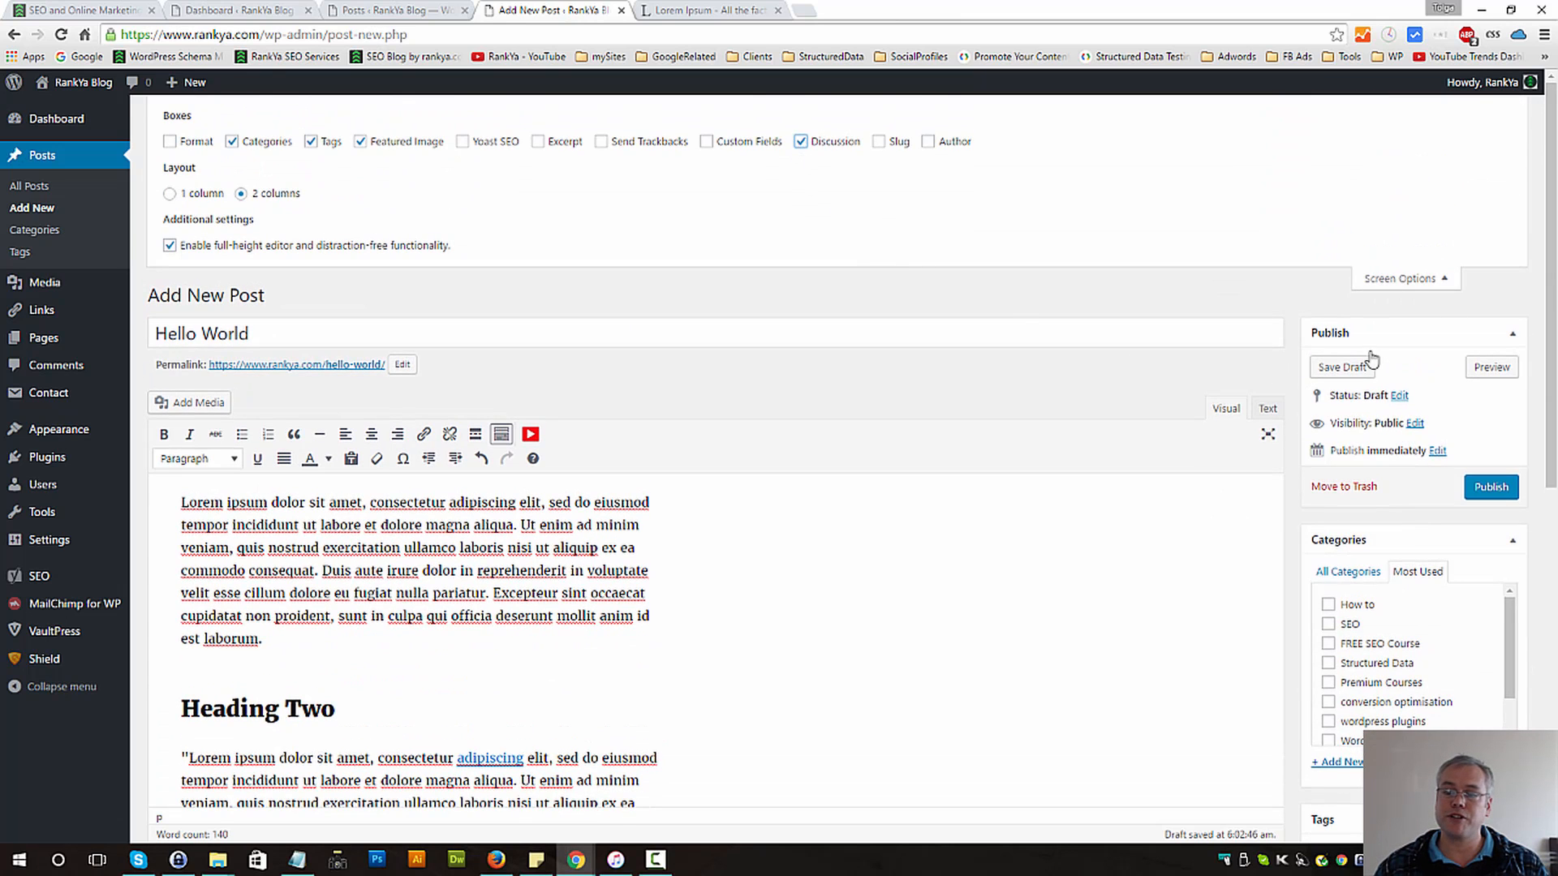
pyautogui.moveTo(1553, 343); pyautogui.dragTo(1554, 694)
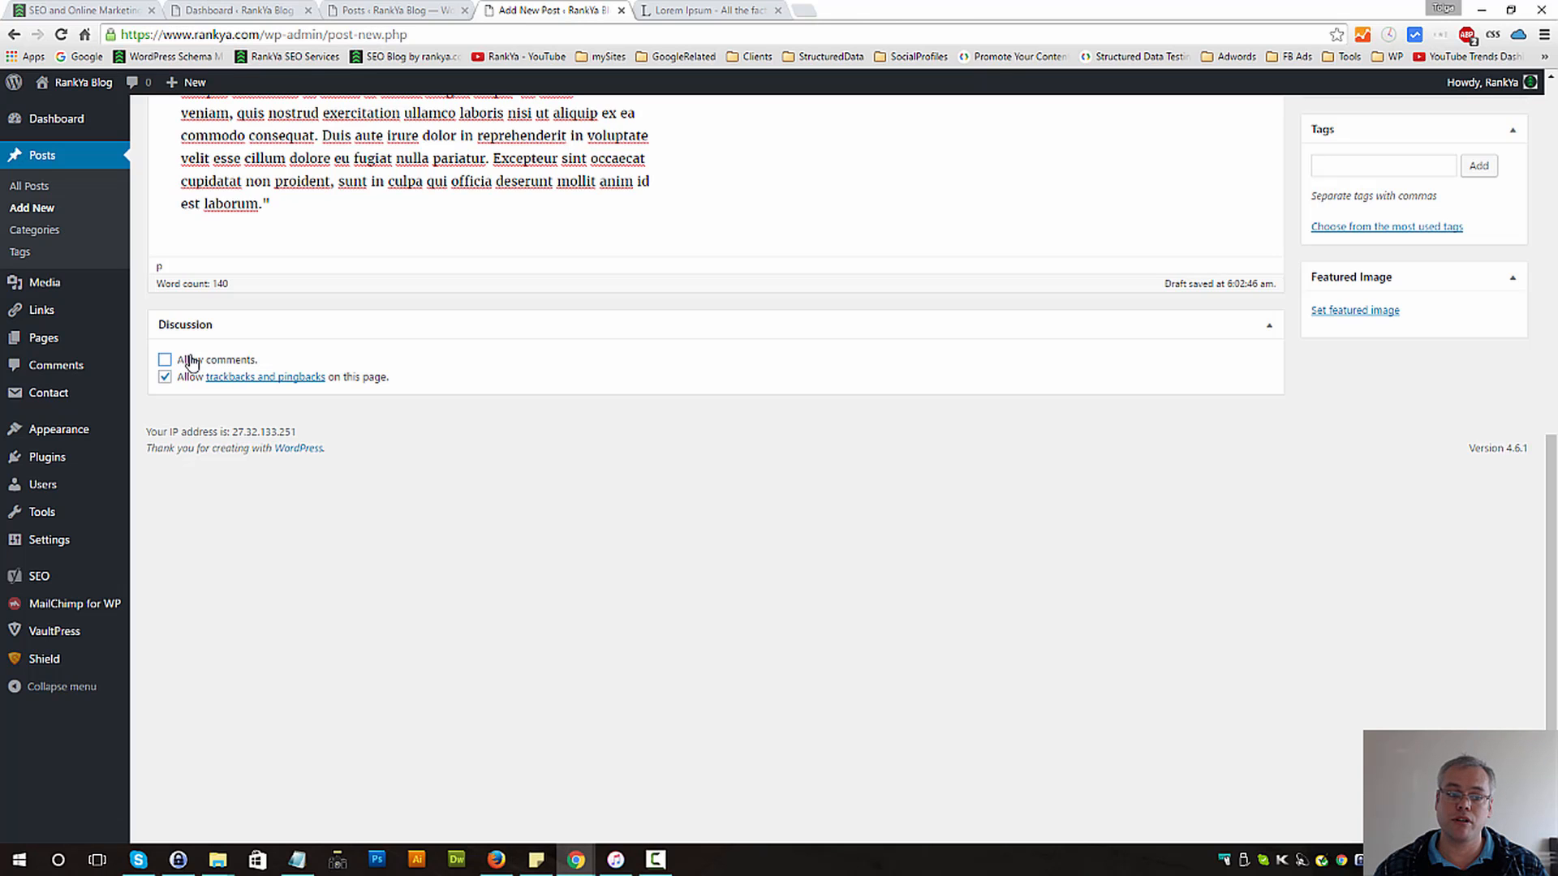
pyautogui.click(166, 362)
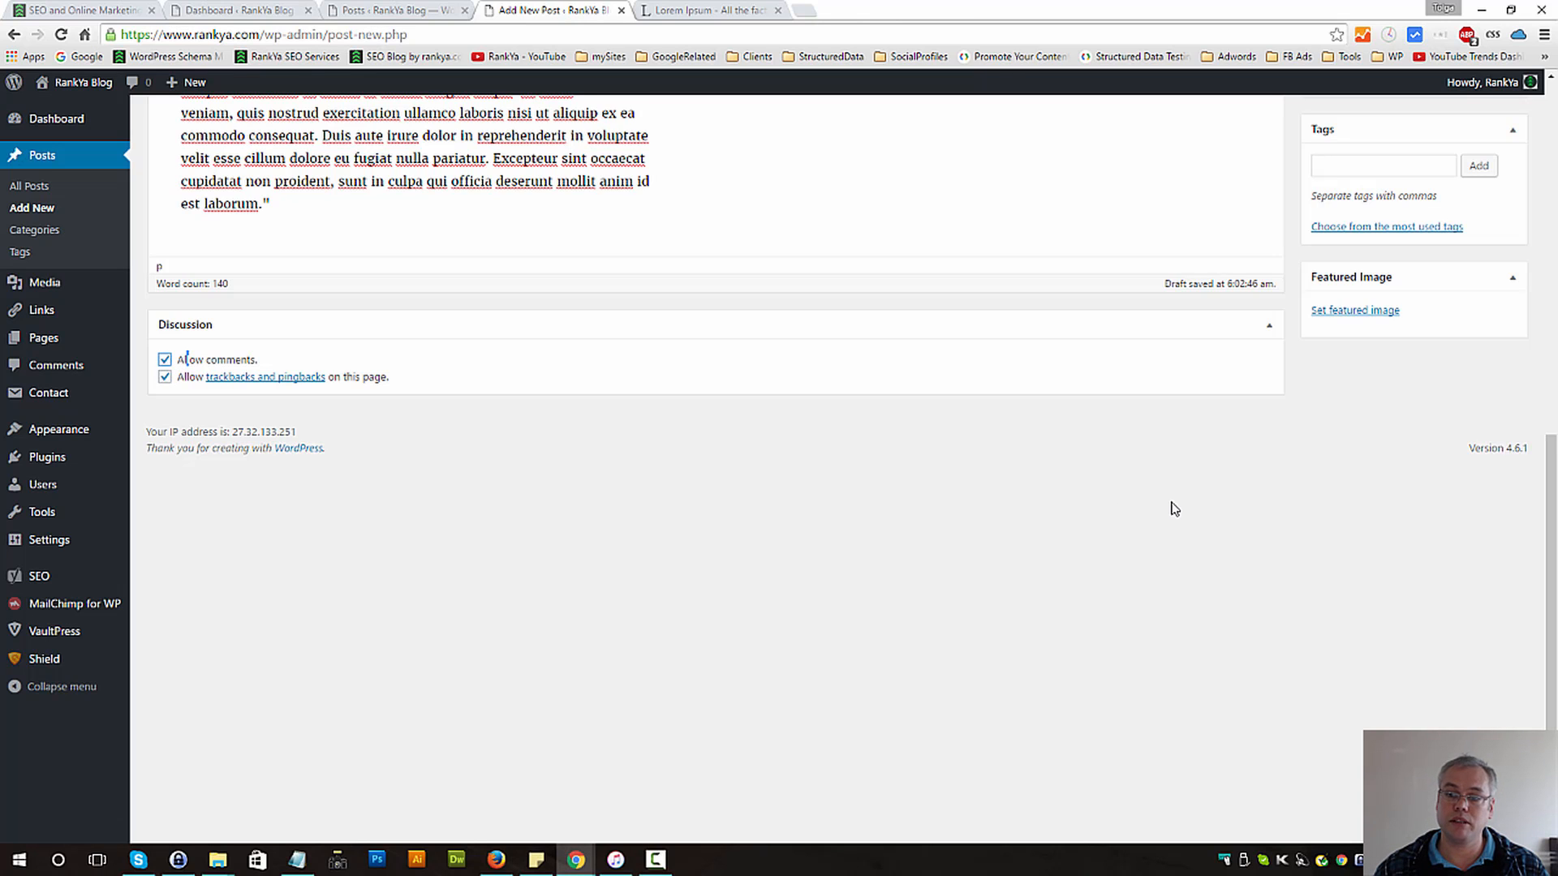
# Step: Enable the Format box in Screen Options and expand it to show the post formats
pyautogui.scroll(7, 1175, 509)
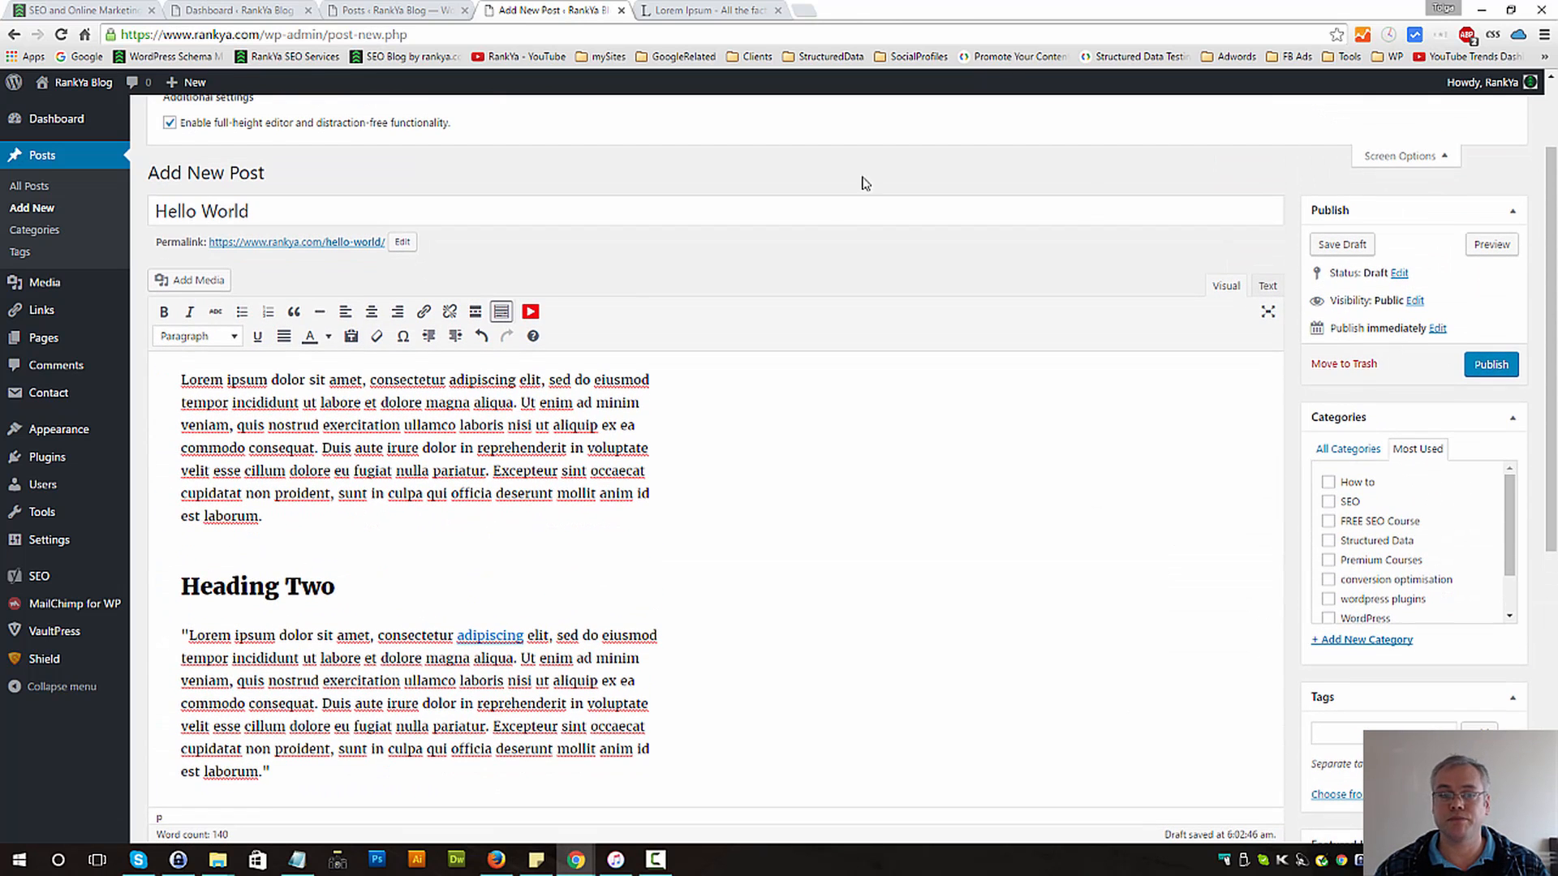
pyautogui.scroll(2, 748, 337)
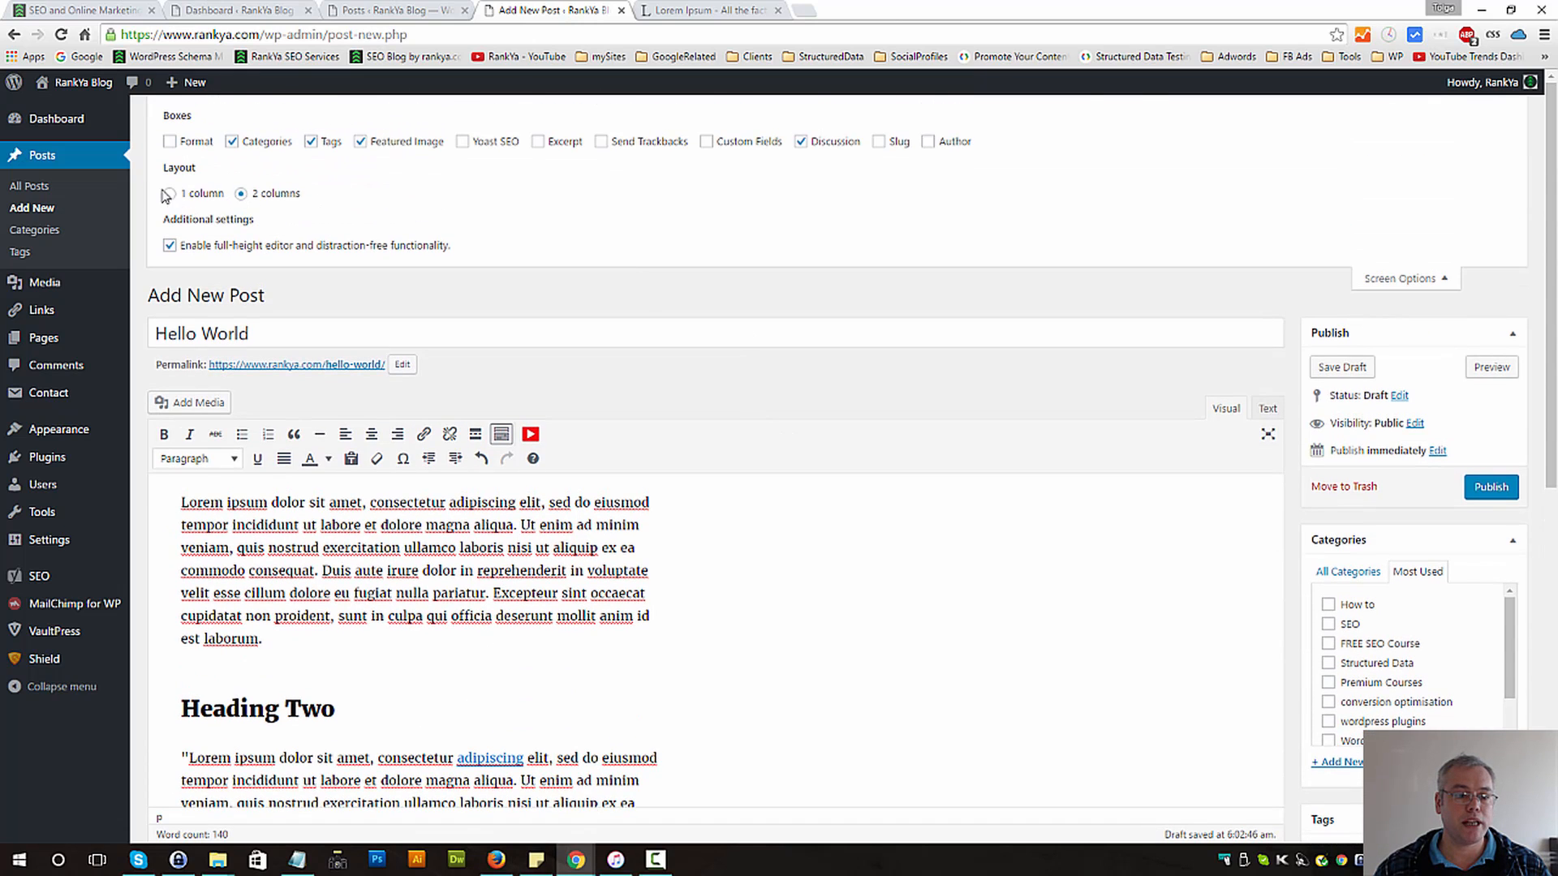
pyautogui.click(169, 142)
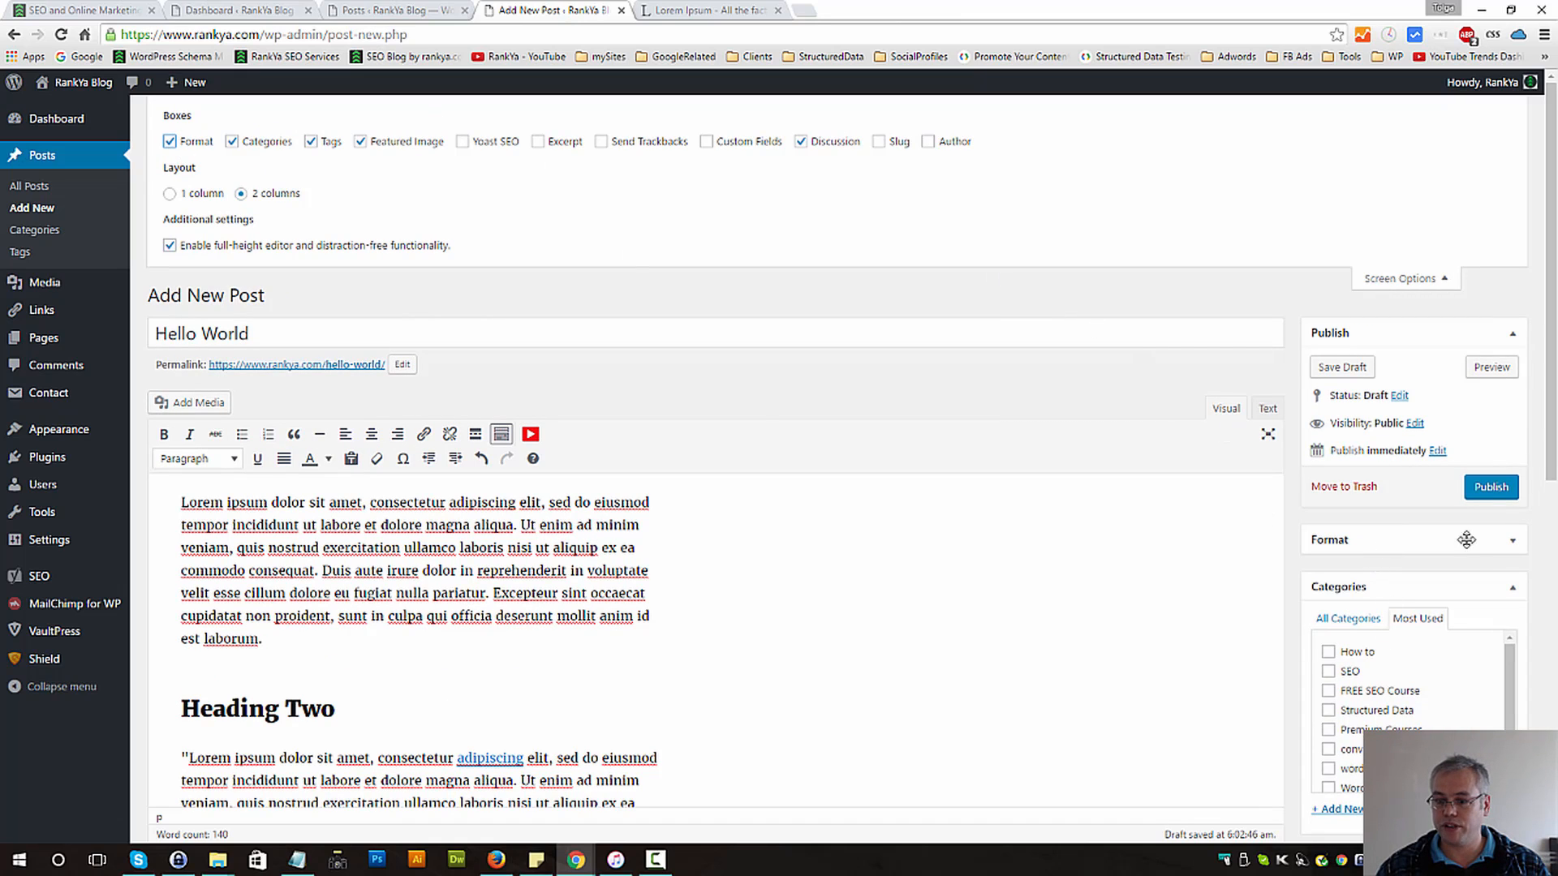
pyautogui.click(1511, 541)
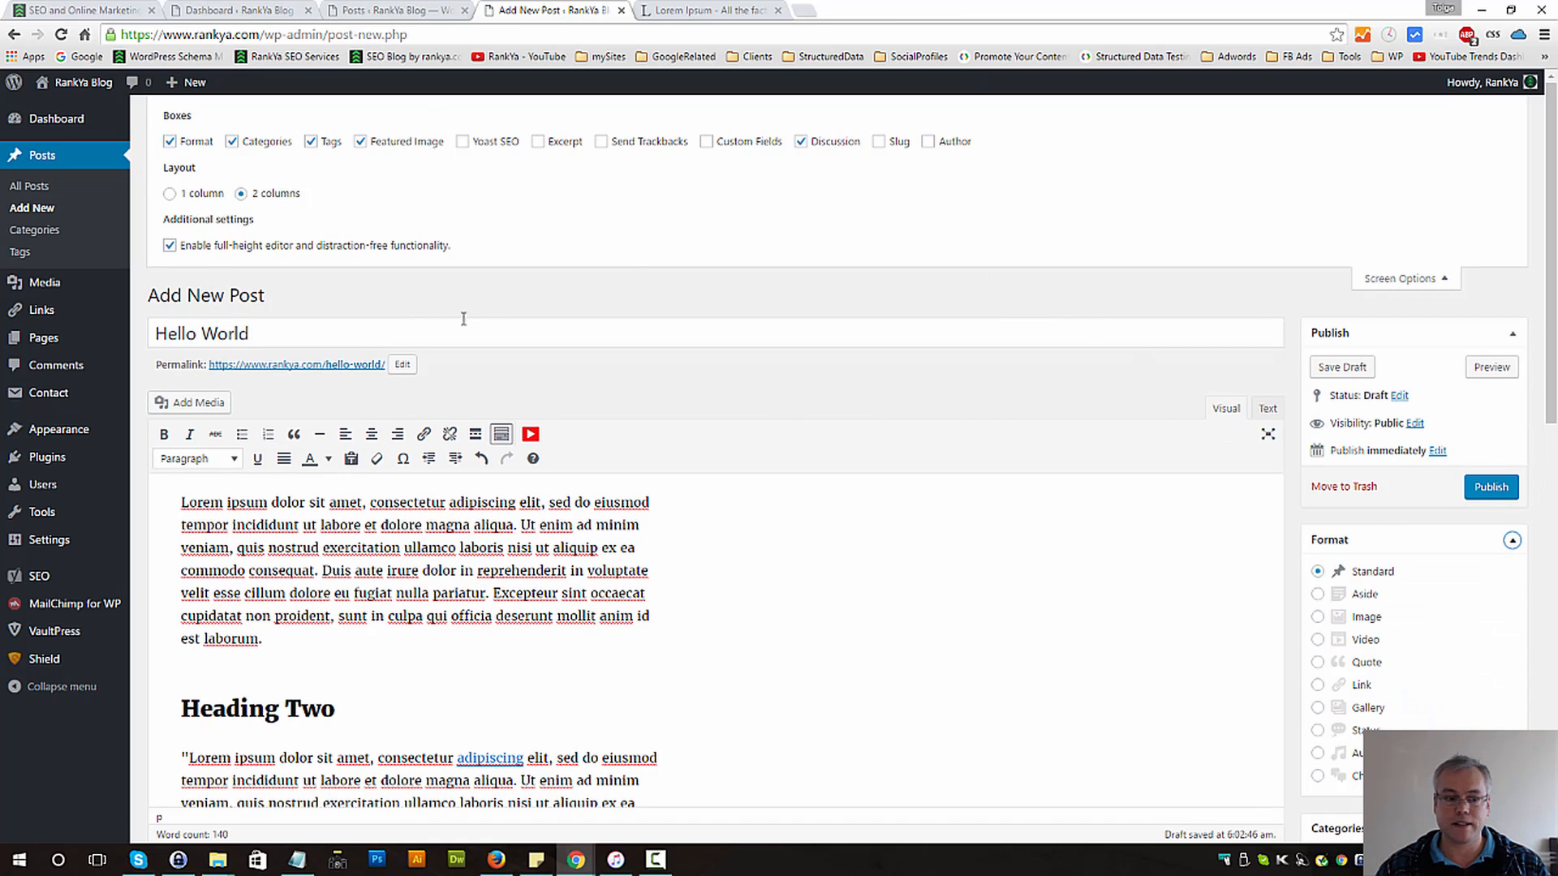
# Step: Preview the editing screen in the 1 column layout and restore the 2 columns layout
pyautogui.click(169, 194)
pyautogui.scroll(-10, 1036, 422)
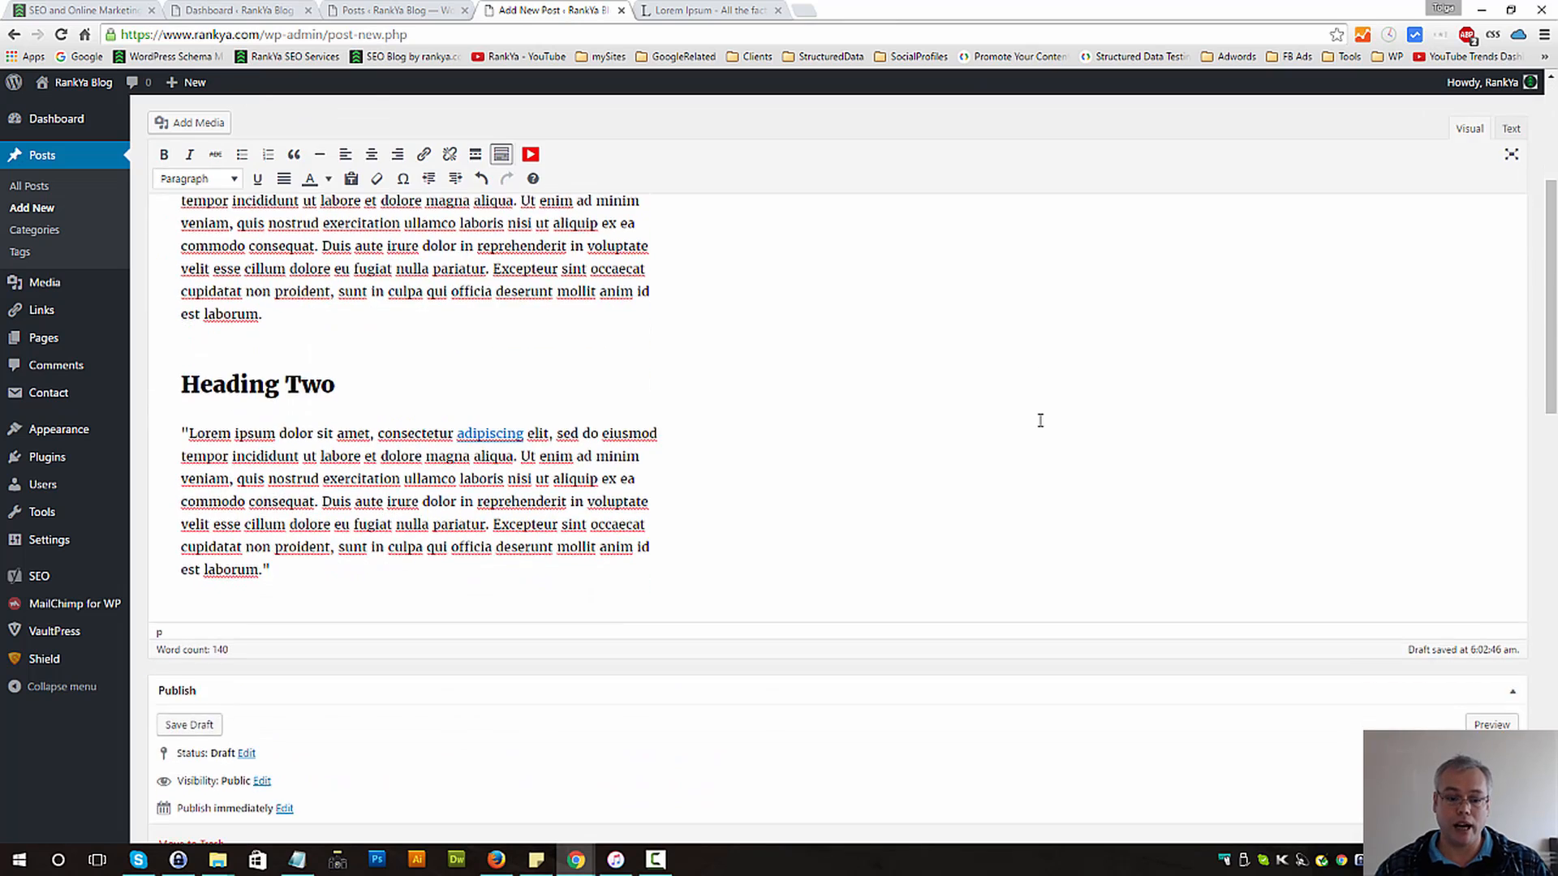
pyautogui.scroll(10, 1025, 453)
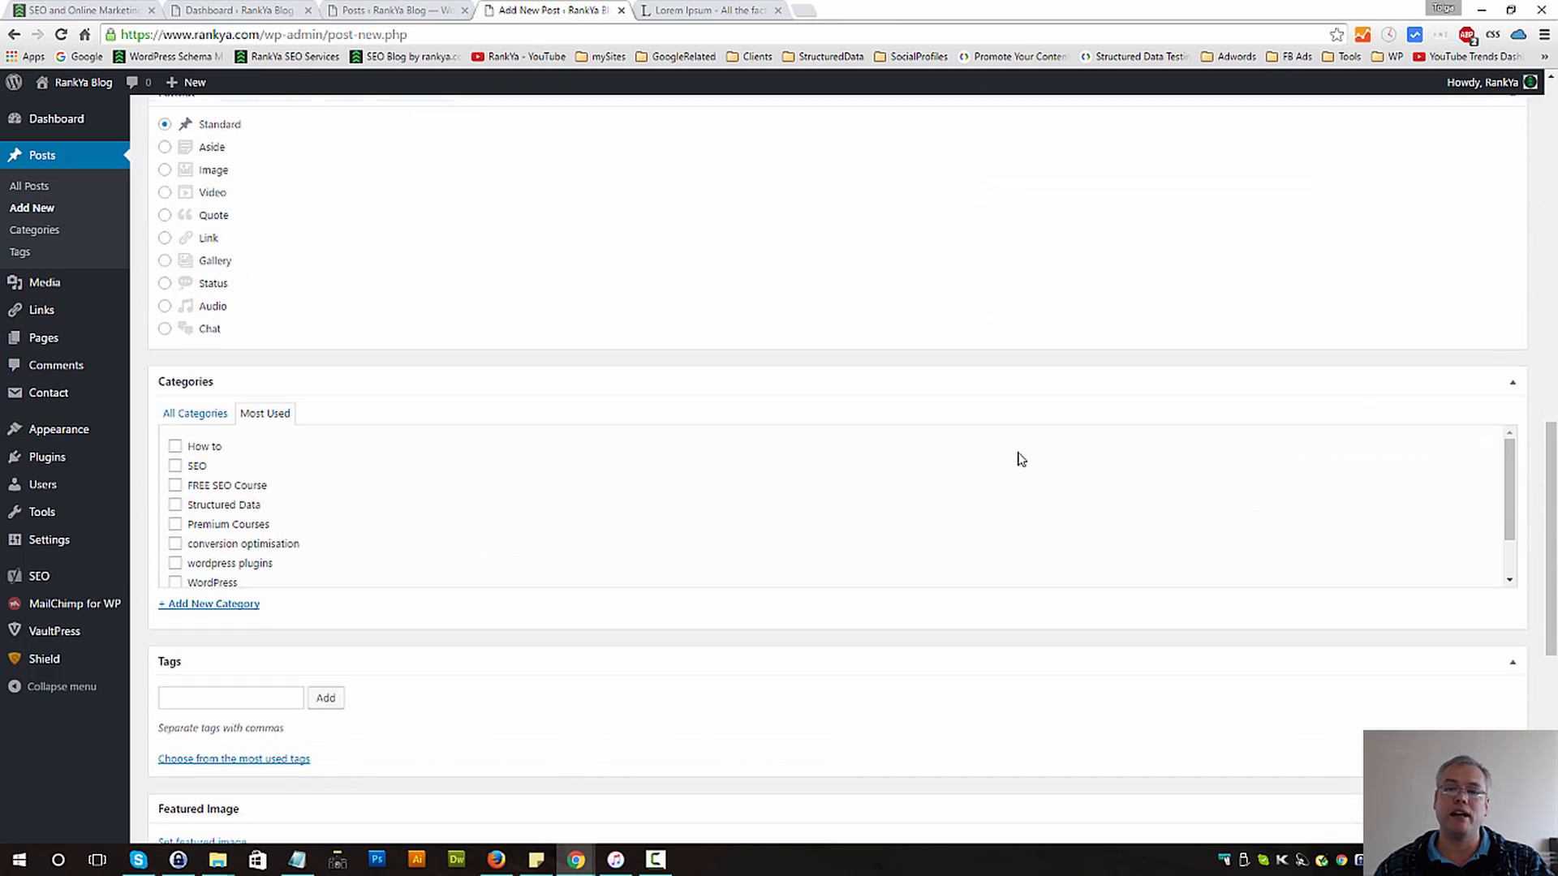
pyautogui.scroll(1, 1015, 453)
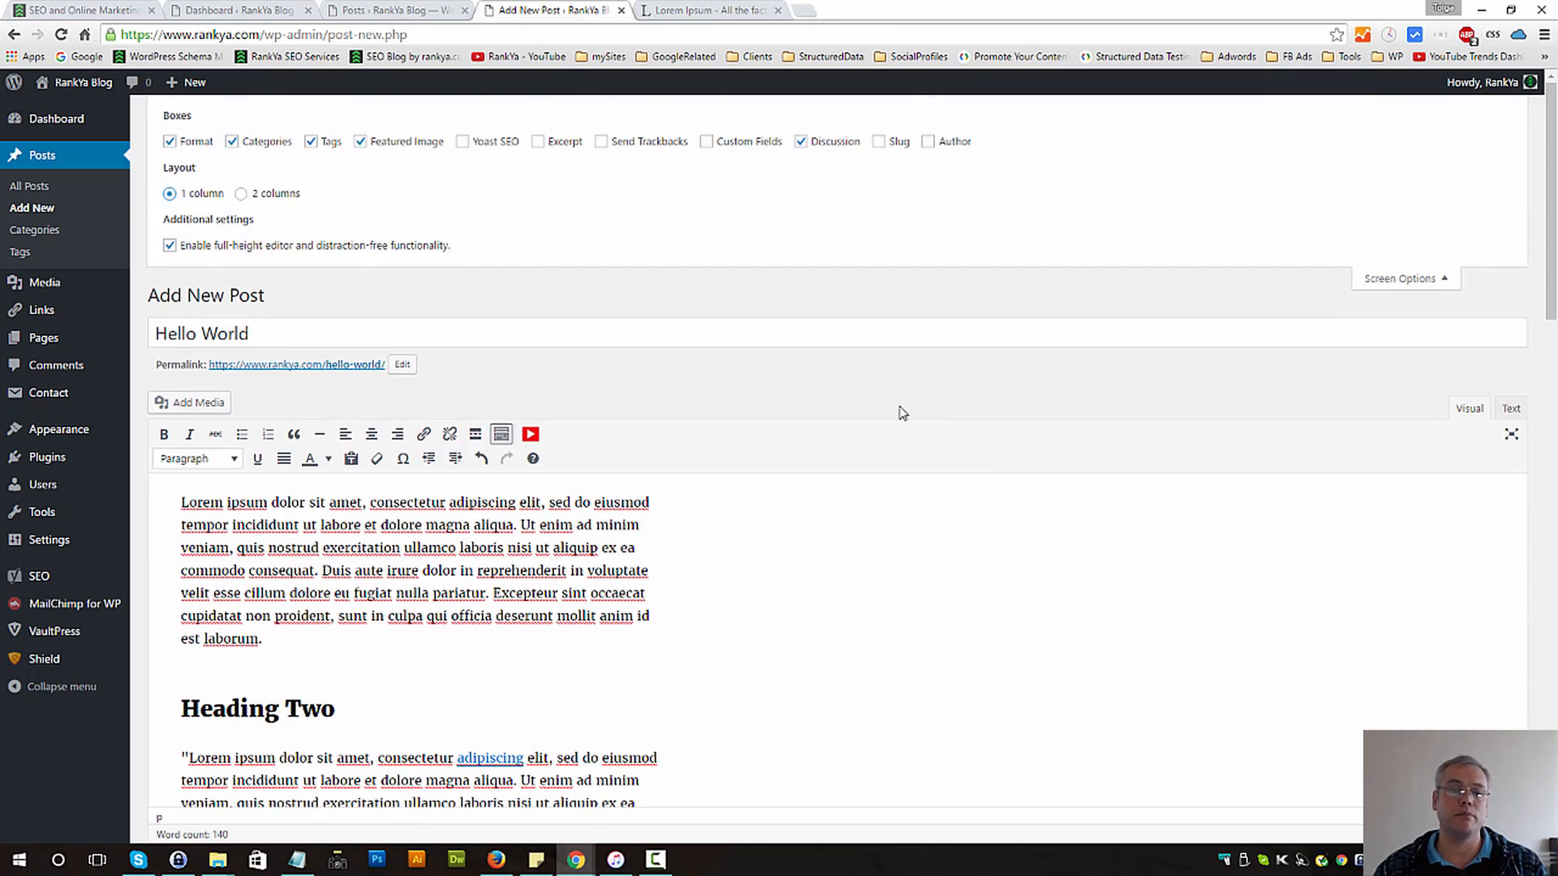
pyautogui.click(241, 194)
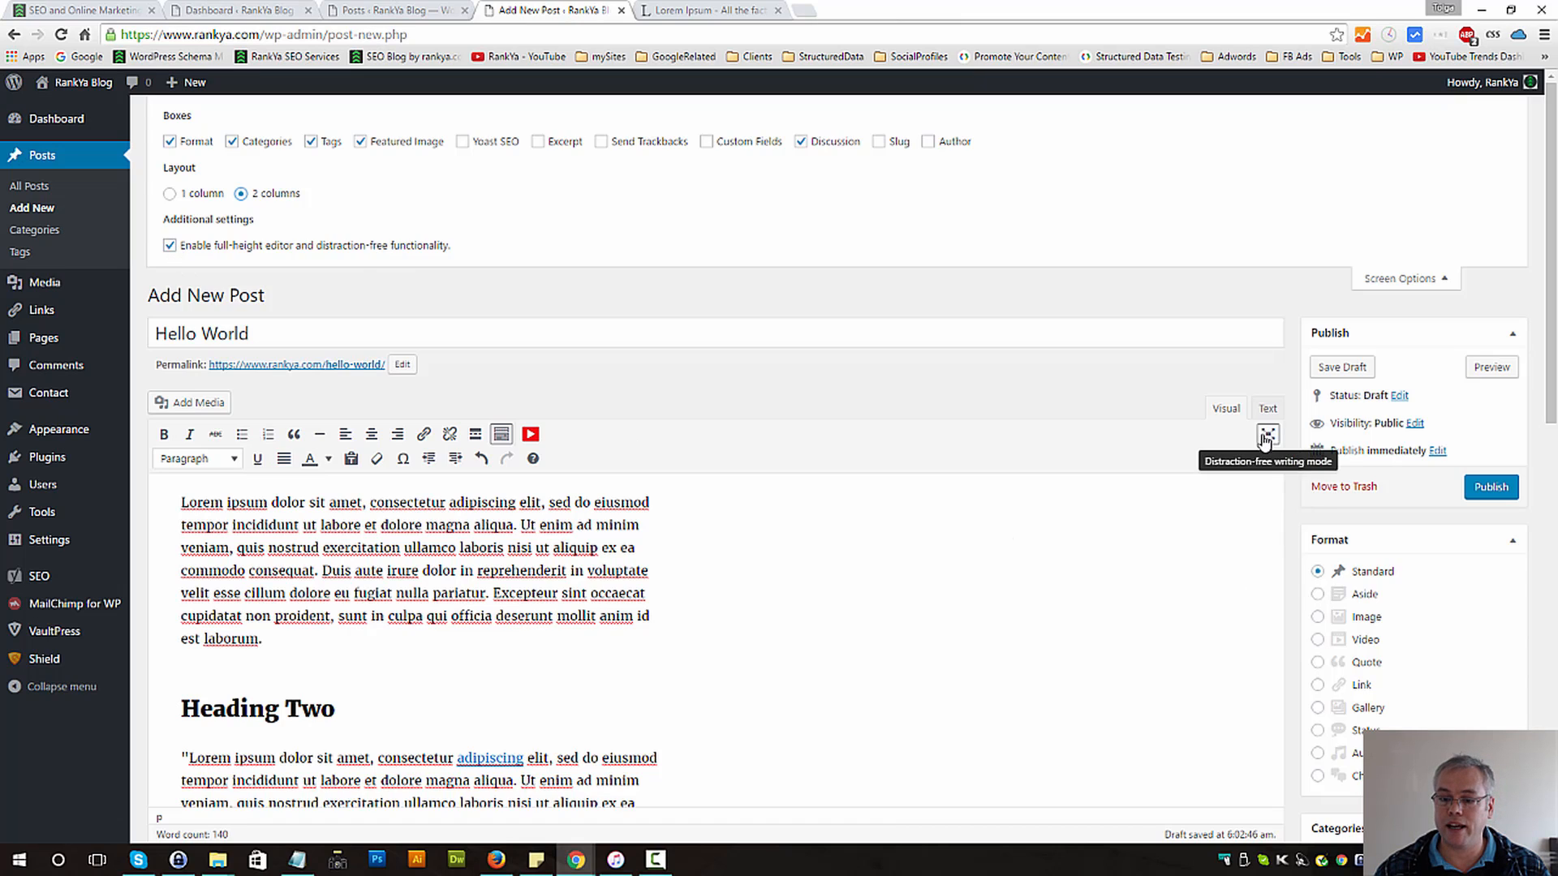
# Step: Switch the full-height editor and distraction-free functionality off and on again, and close Screen Options
pyautogui.click(168, 245)
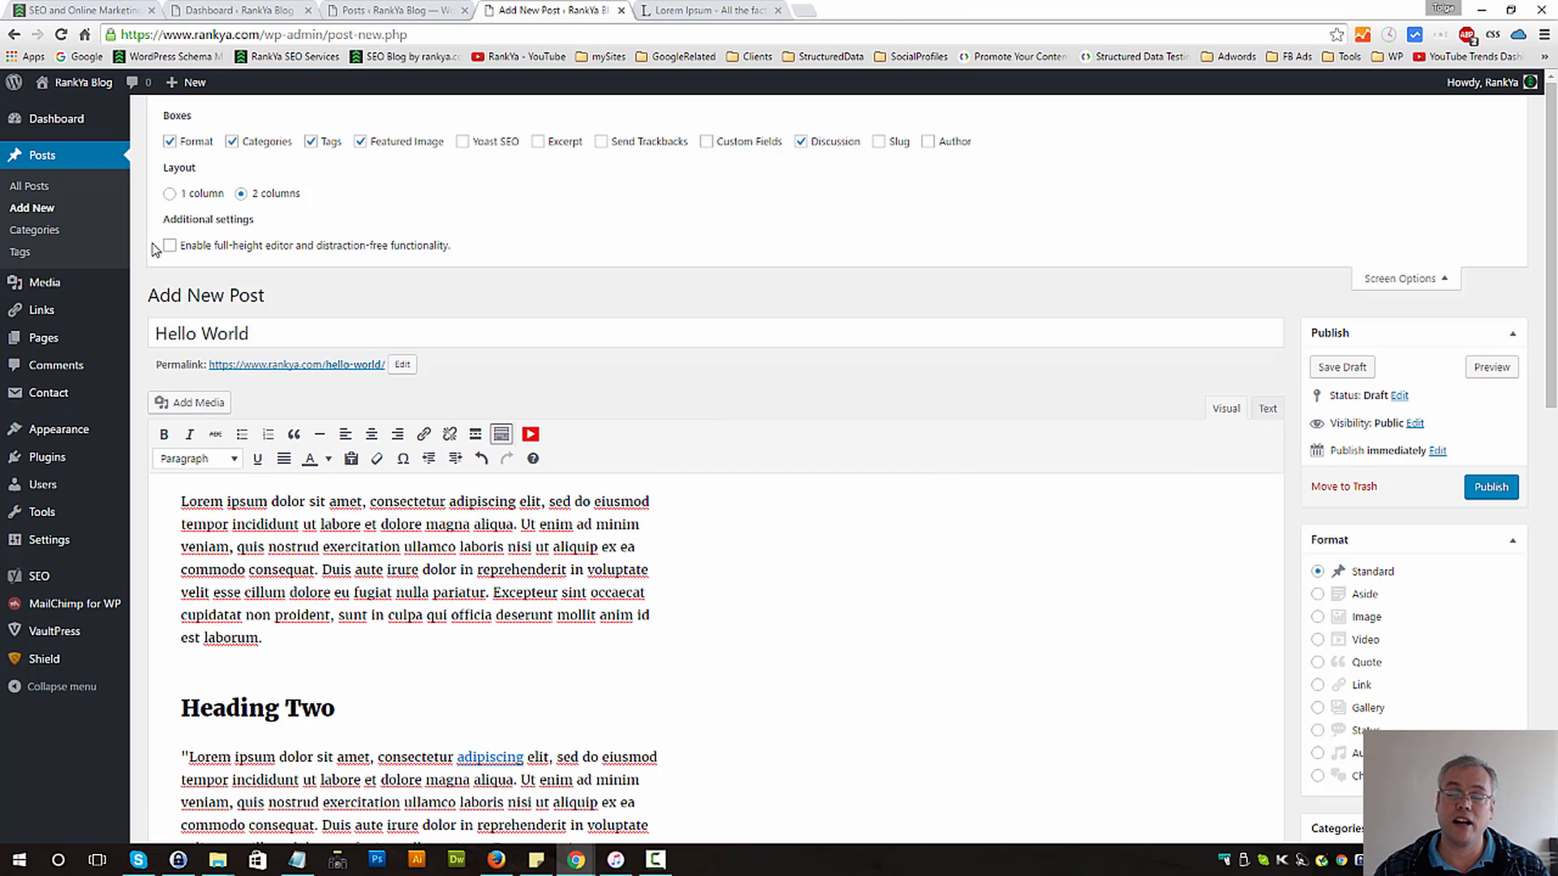
pyautogui.click(168, 245)
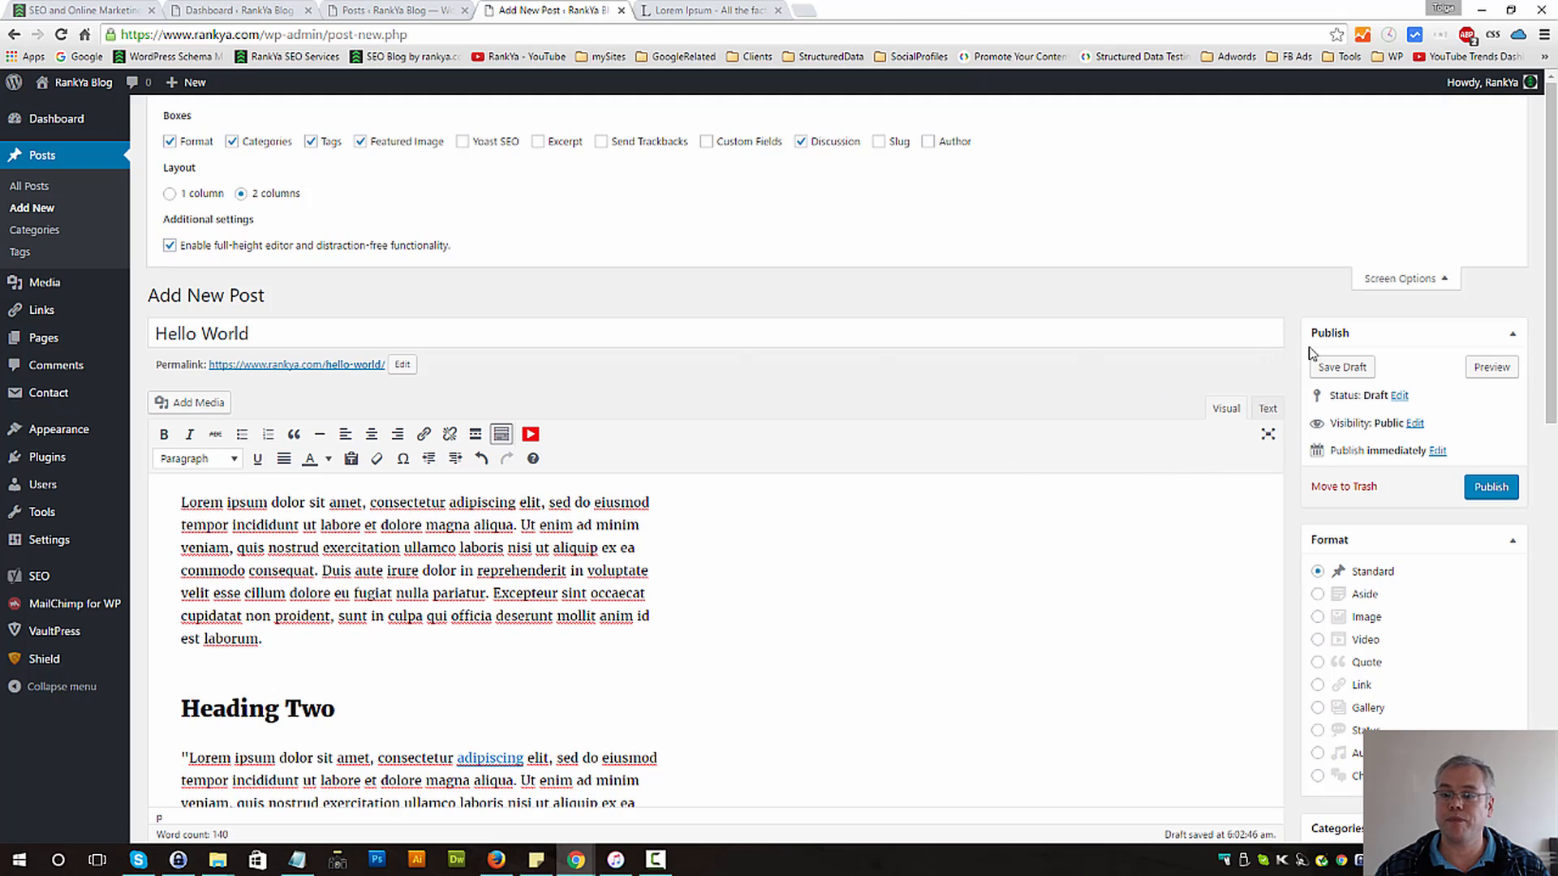
pyautogui.click(1403, 280)
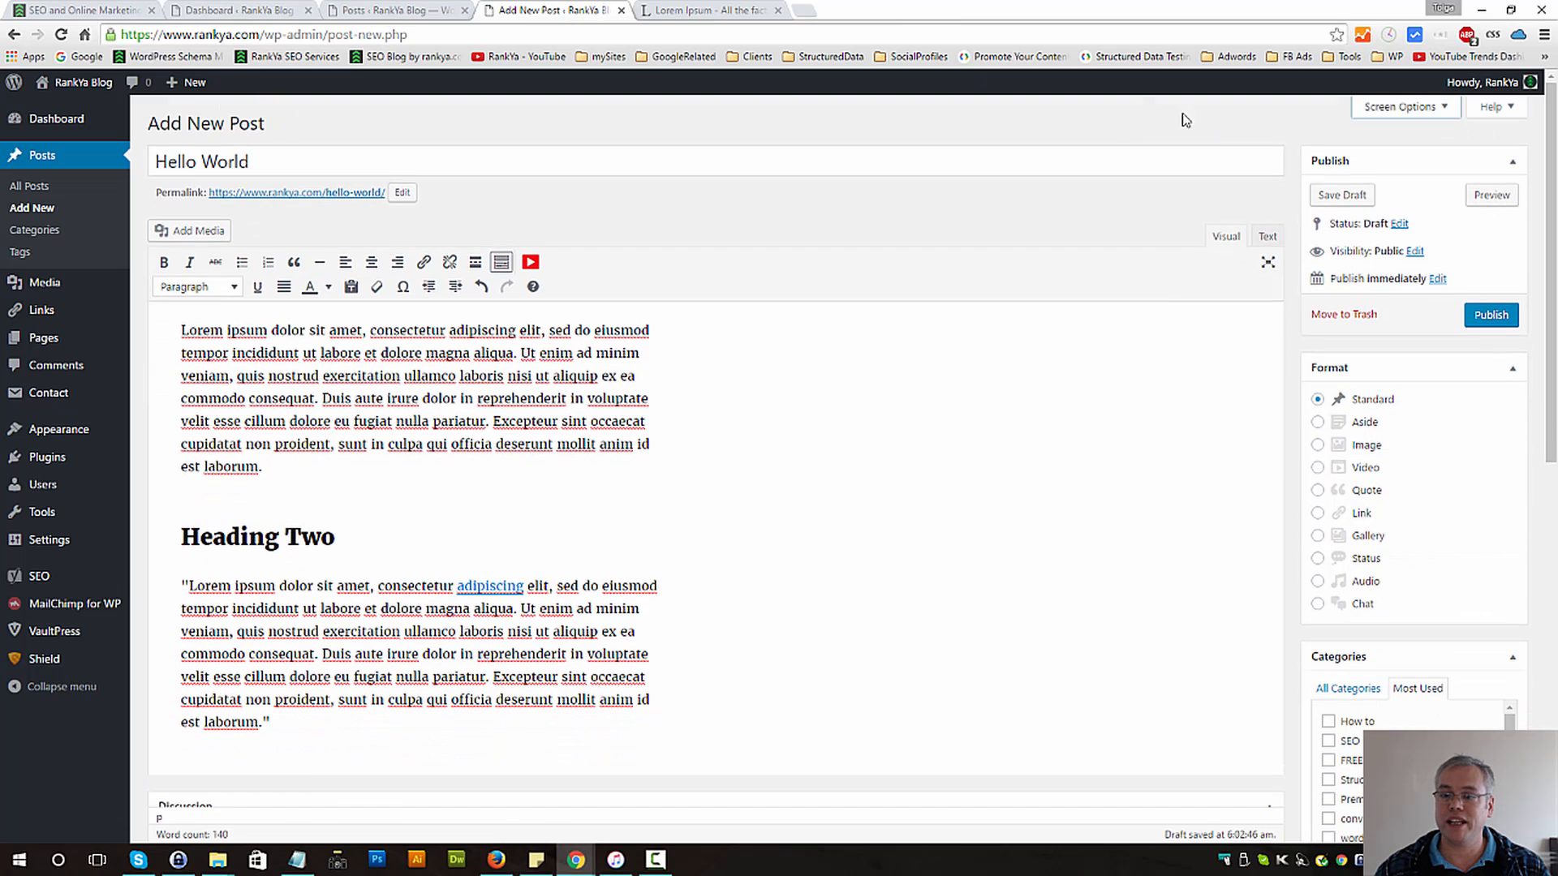
pyautogui.click(1269, 264)
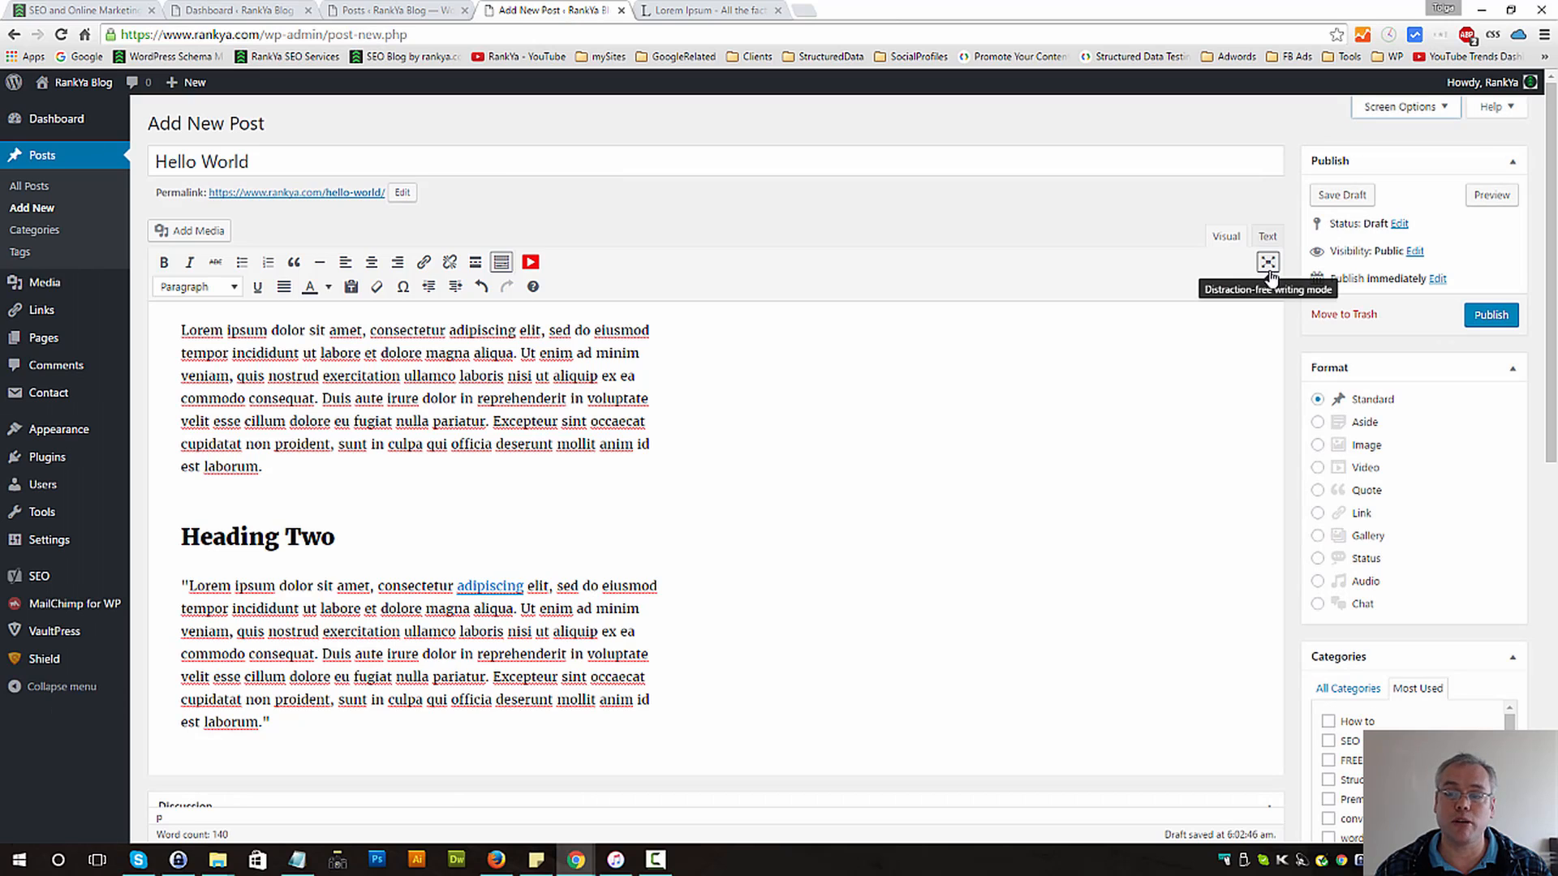
# Step: Try the Pending Review status for the post, set it back to Draft, and save the draft
pyautogui.click(1399, 226)
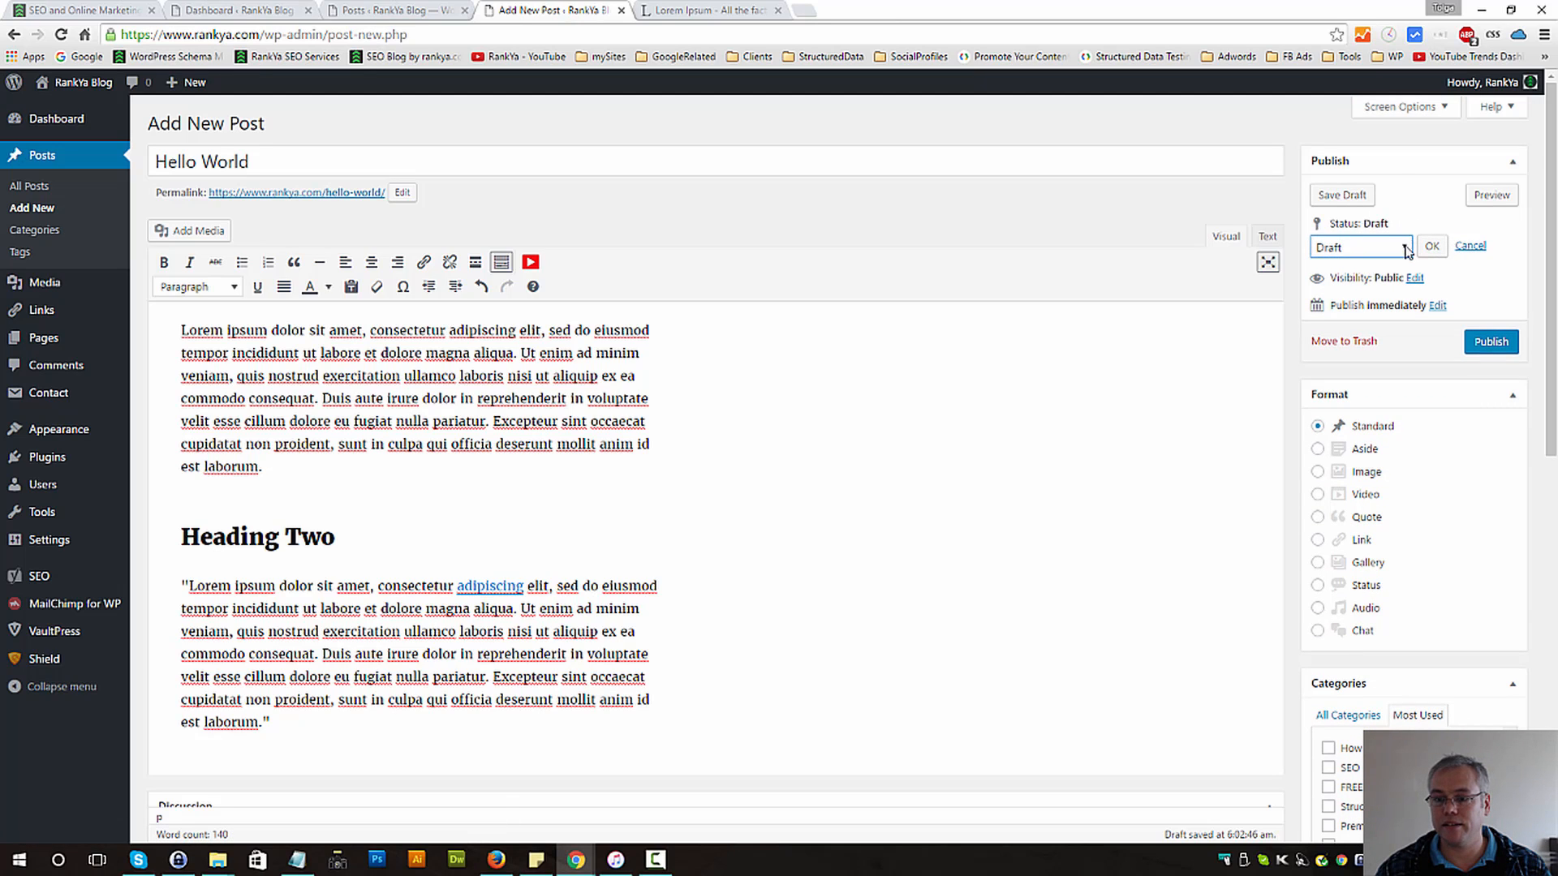
pyautogui.click(1407, 252)
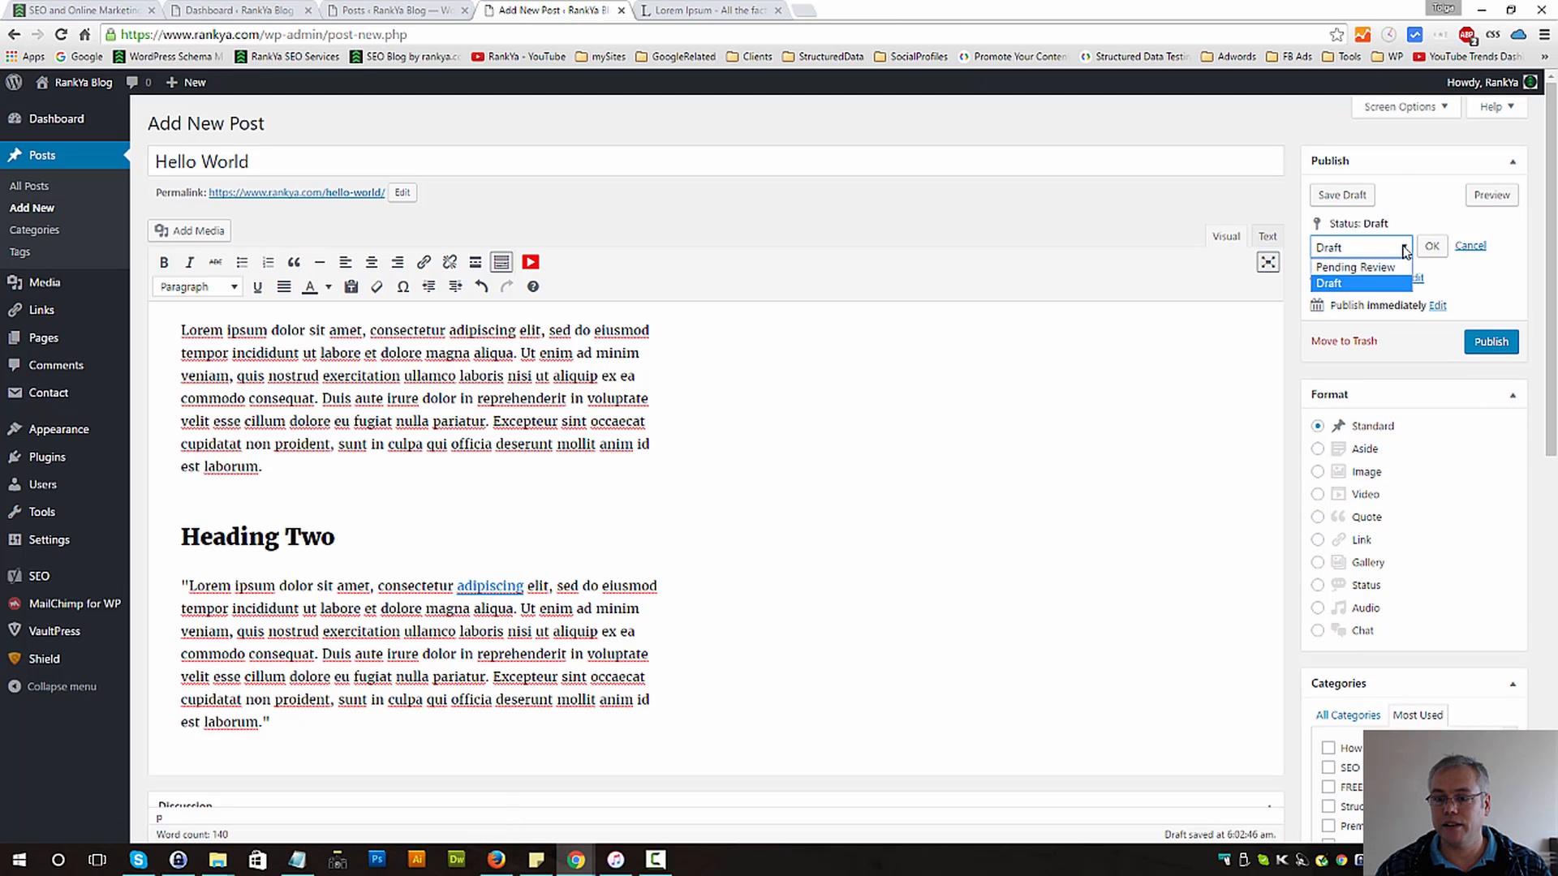
pyautogui.click(1377, 270)
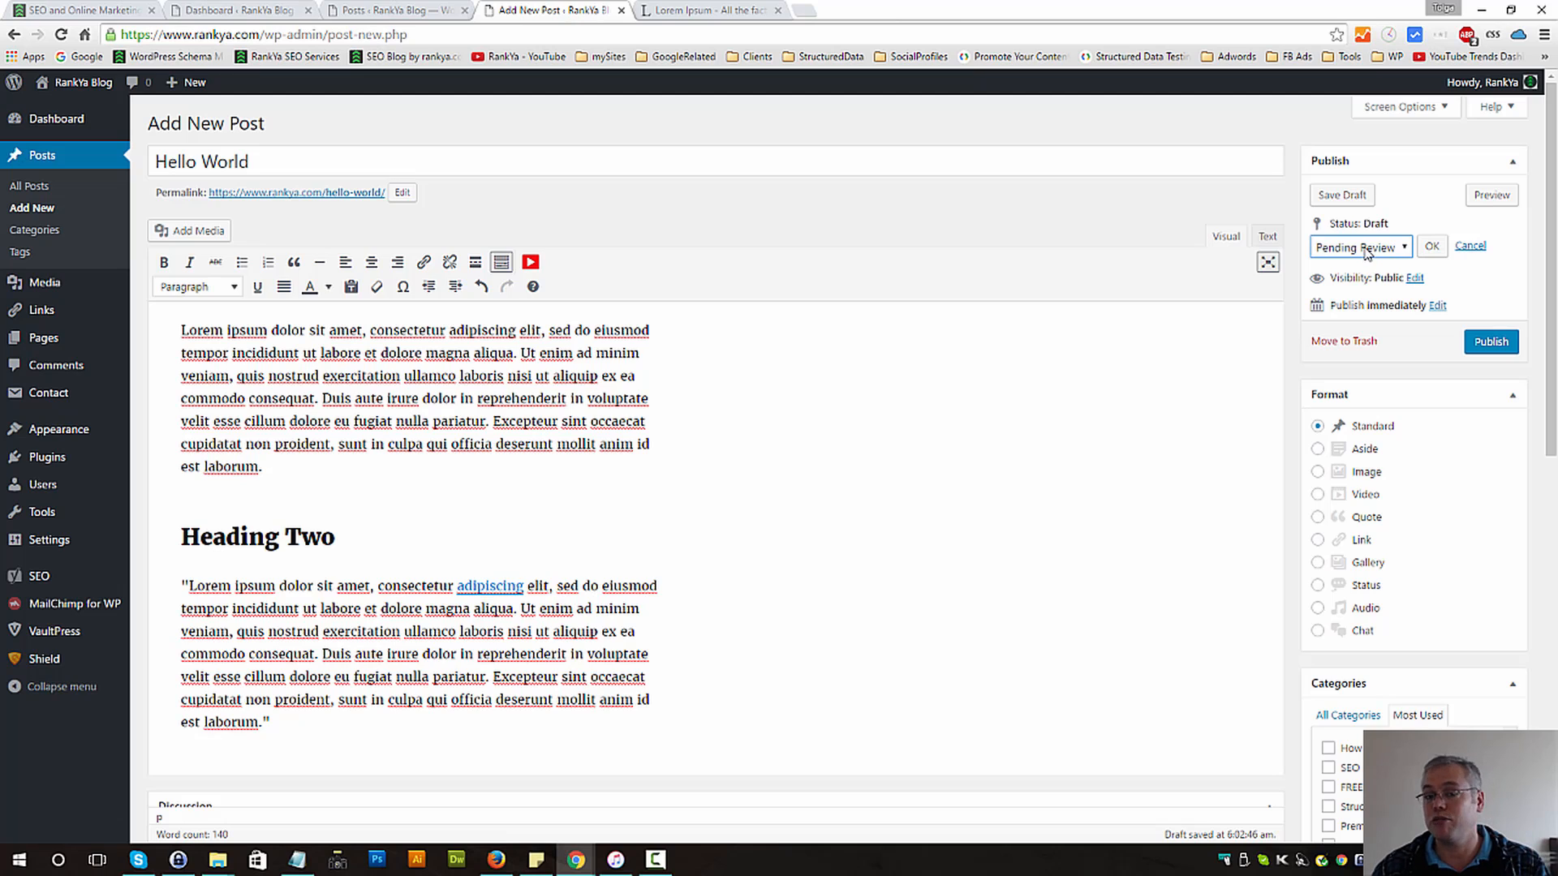
pyautogui.click(1368, 254)
pyautogui.click(1351, 284)
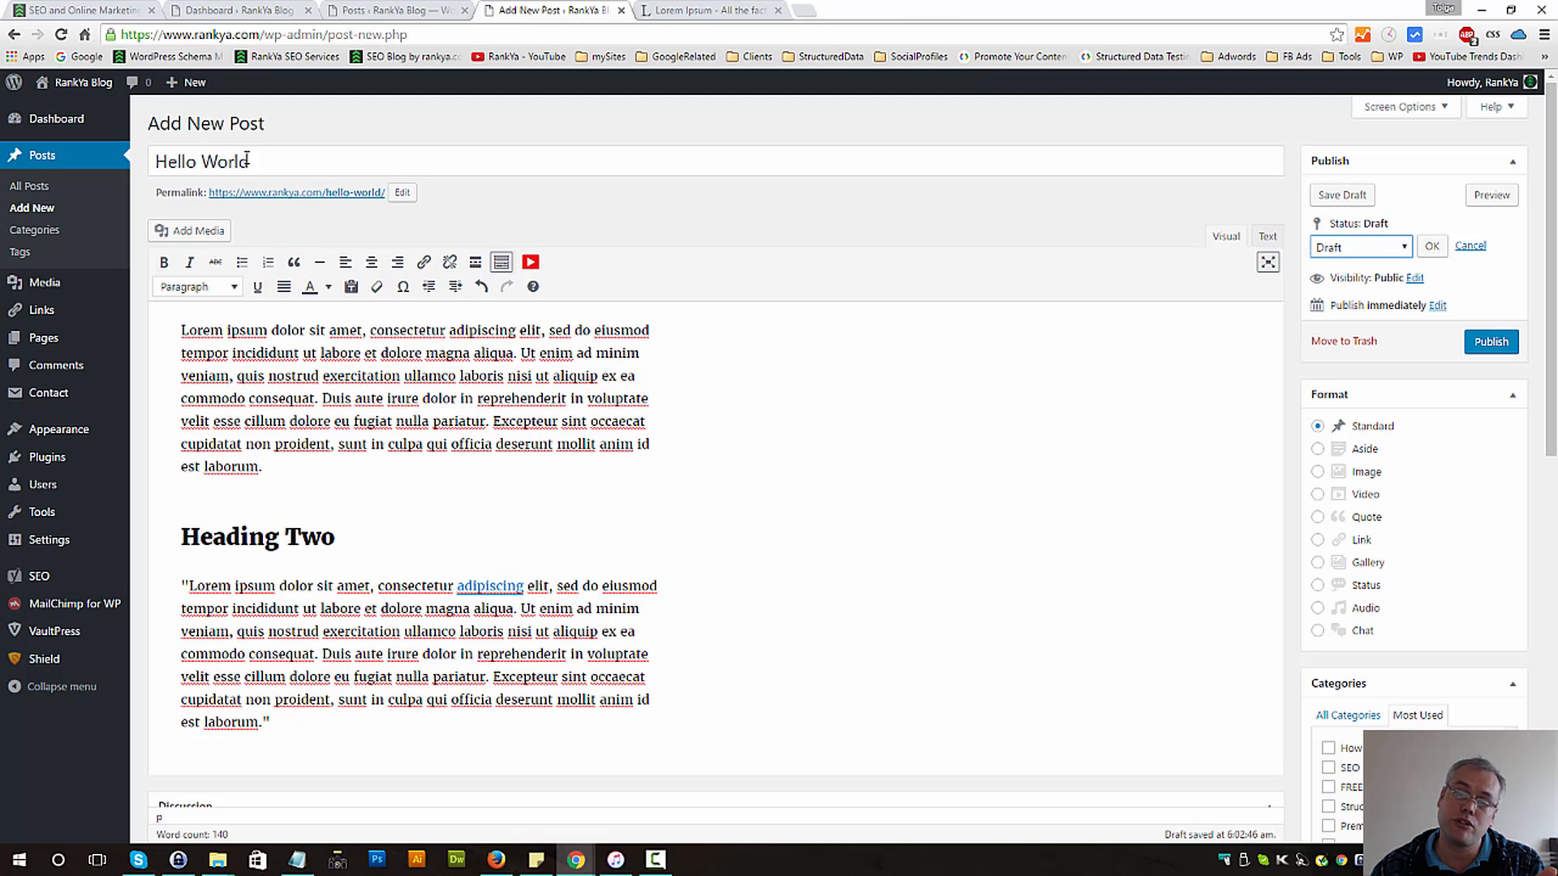
pyautogui.click(1342, 197)
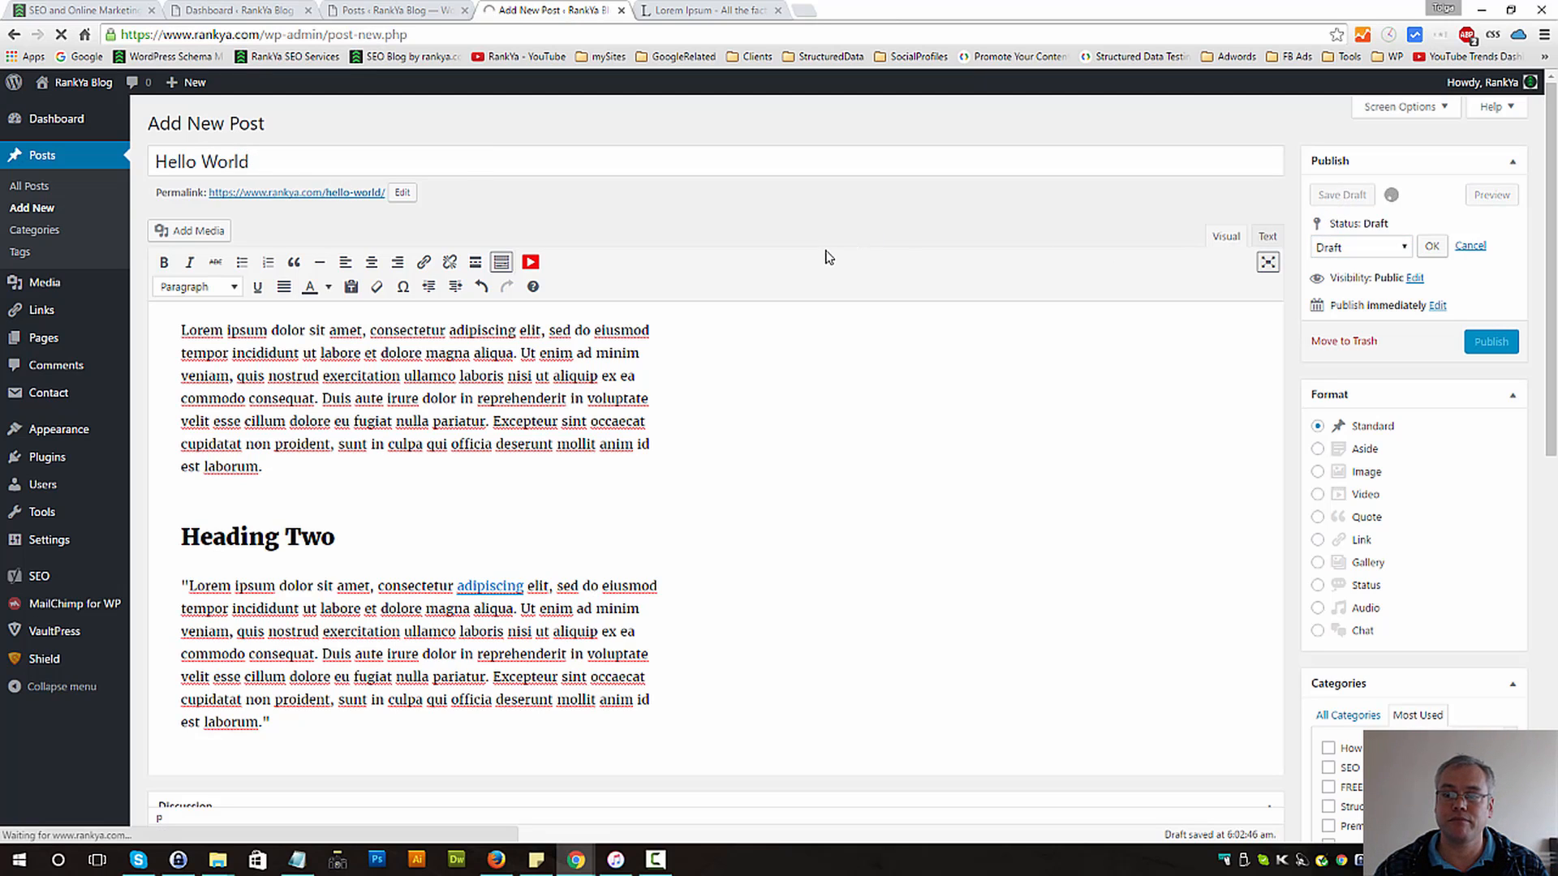
# Step: Open the All Posts list in a separate tab and filter it to show only draft posts
pyautogui.middleClick(27, 189)
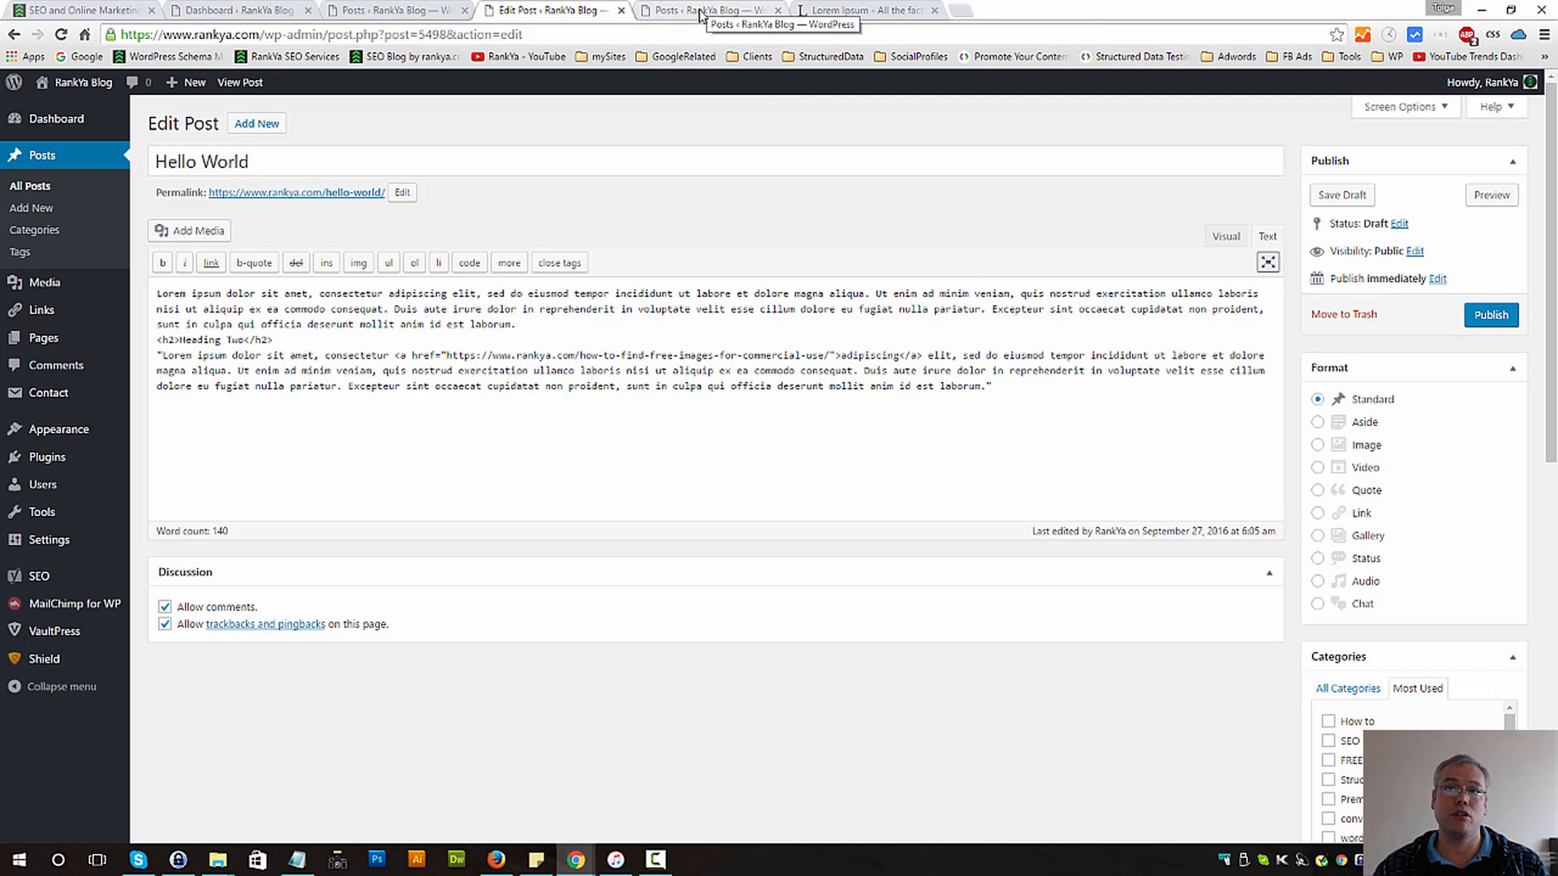
pyautogui.click(699, 12)
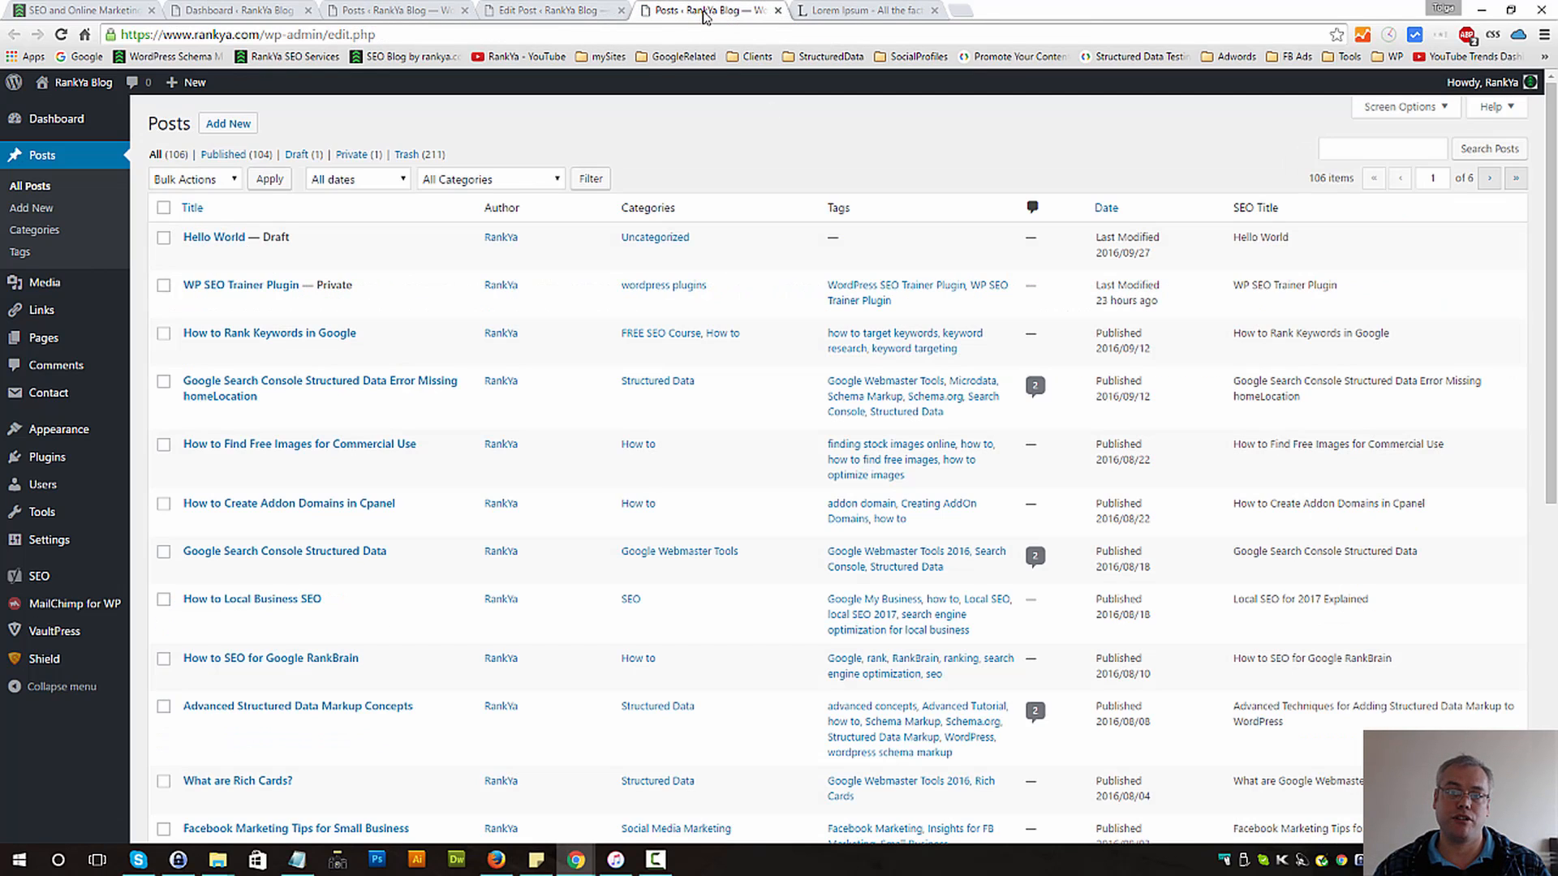
pyautogui.doubleClick(276, 237)
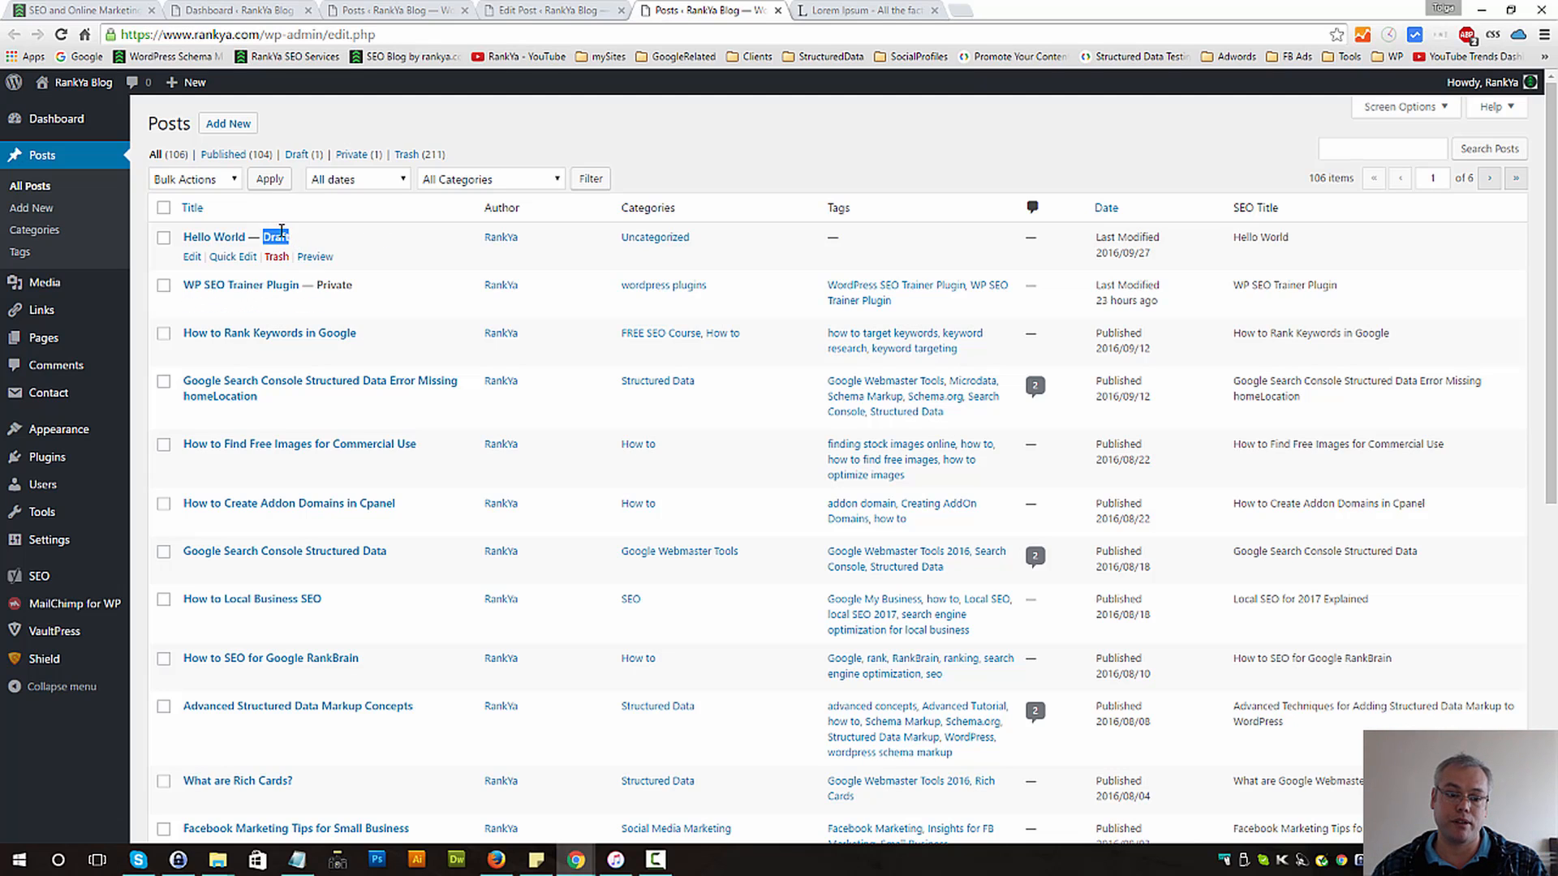
pyautogui.click(297, 156)
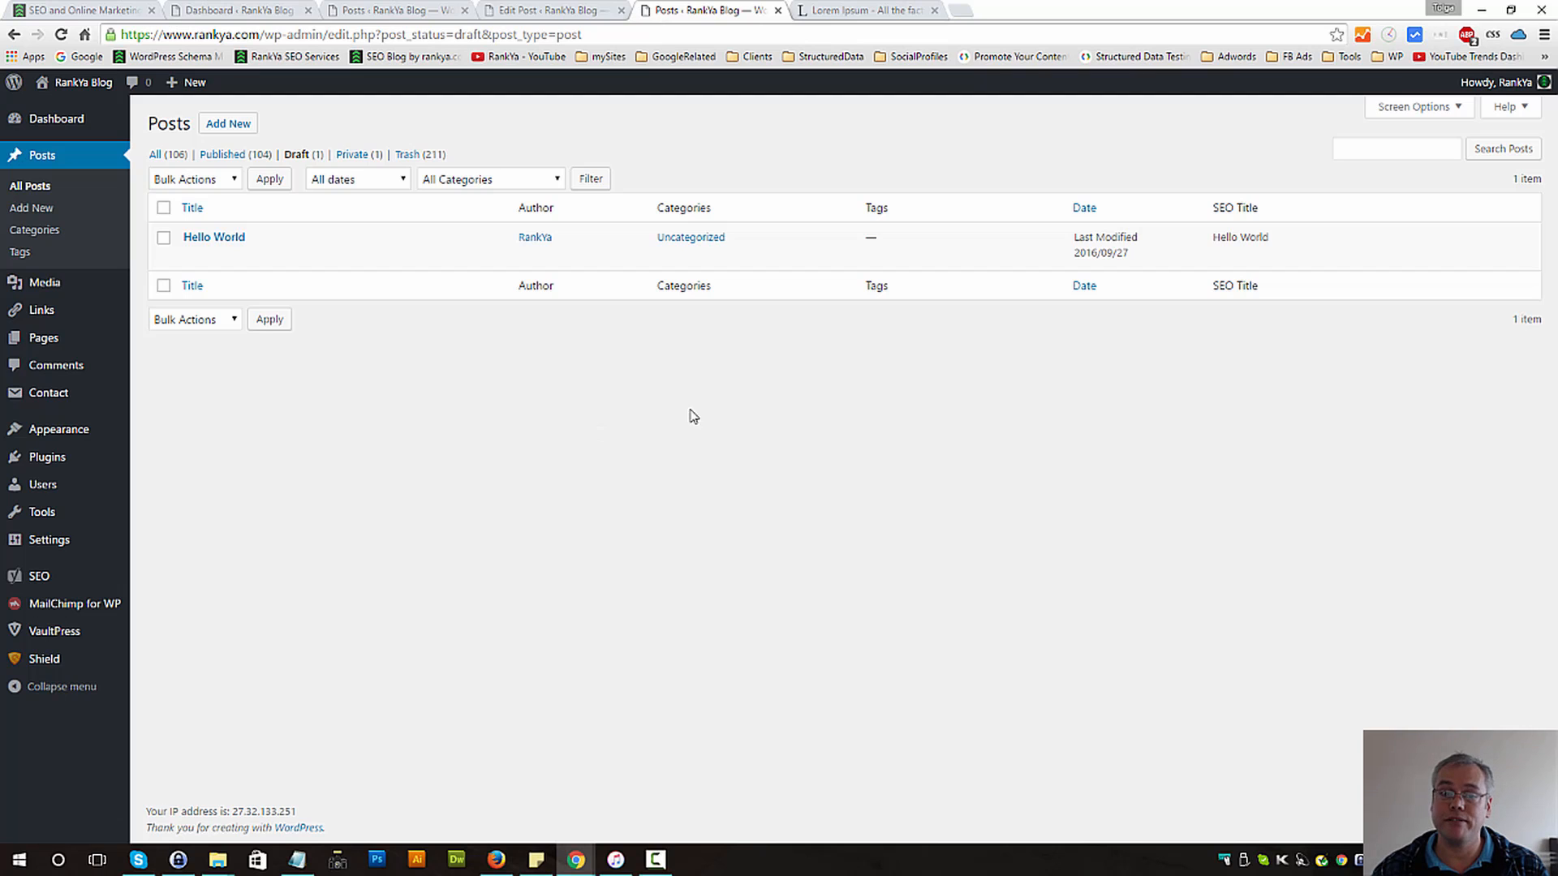
# Step: Set the Hello World post's visibility to Password protected, using the password copied from Notepad, and publish the post
pyautogui.click(551, 10)
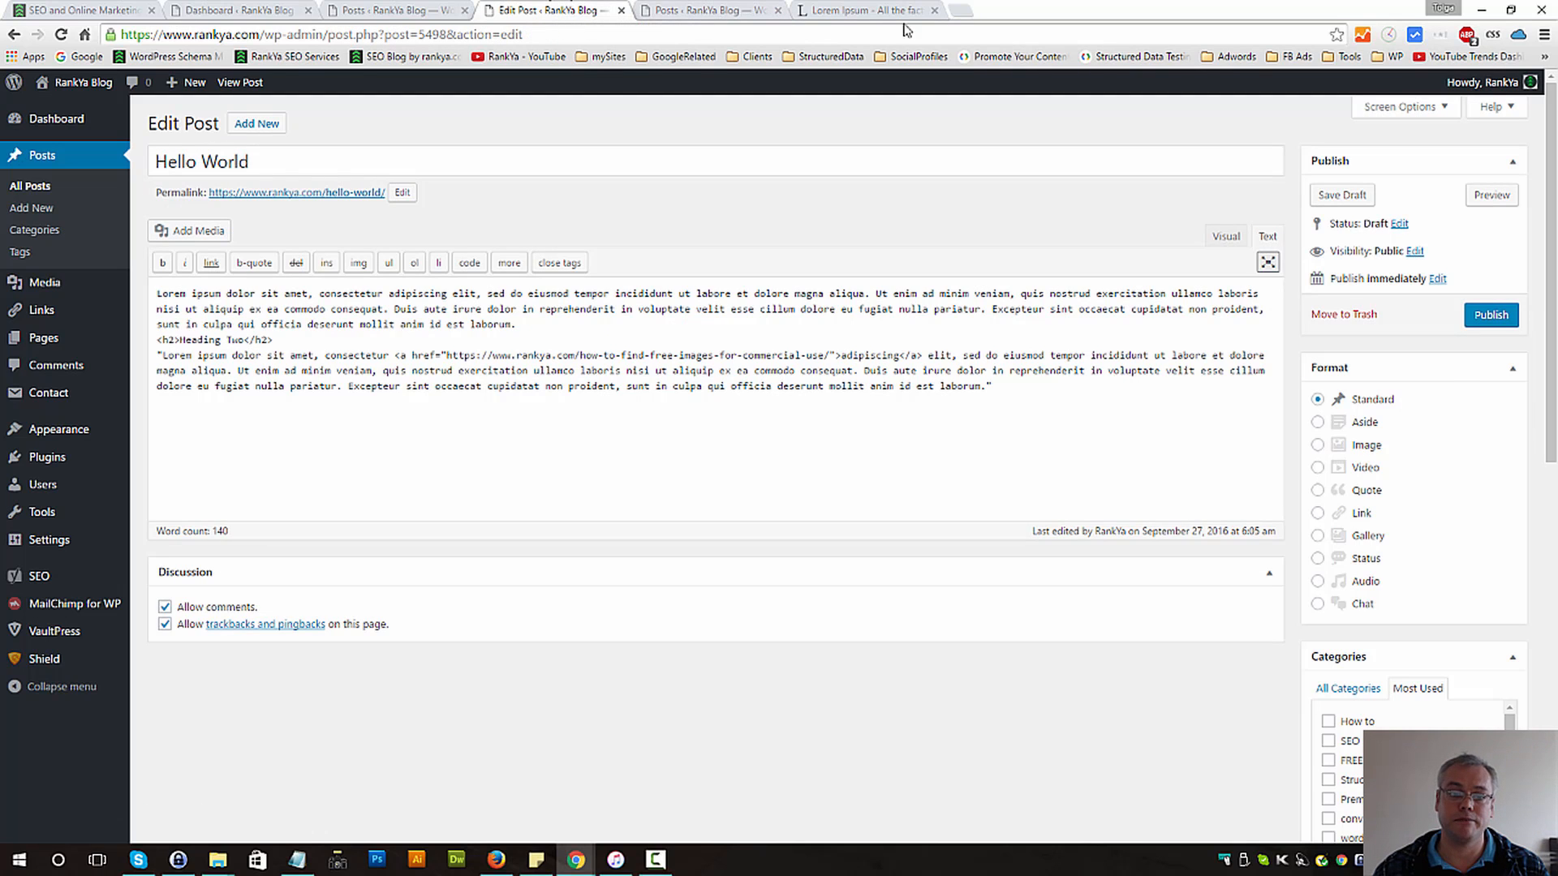
pyautogui.click(1413, 252)
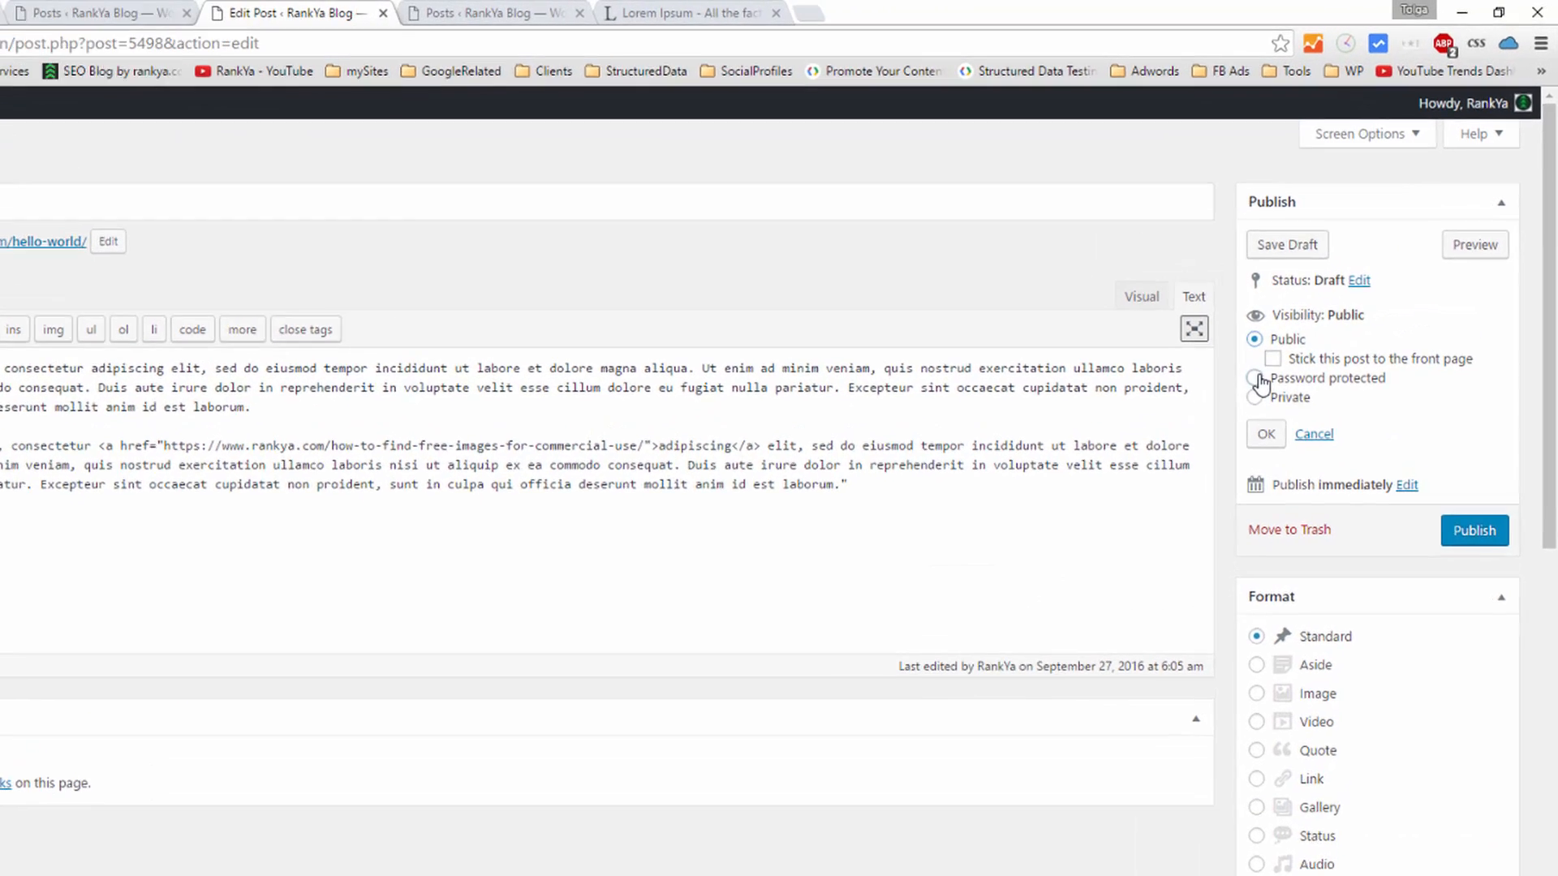
pyautogui.click(1347, 302)
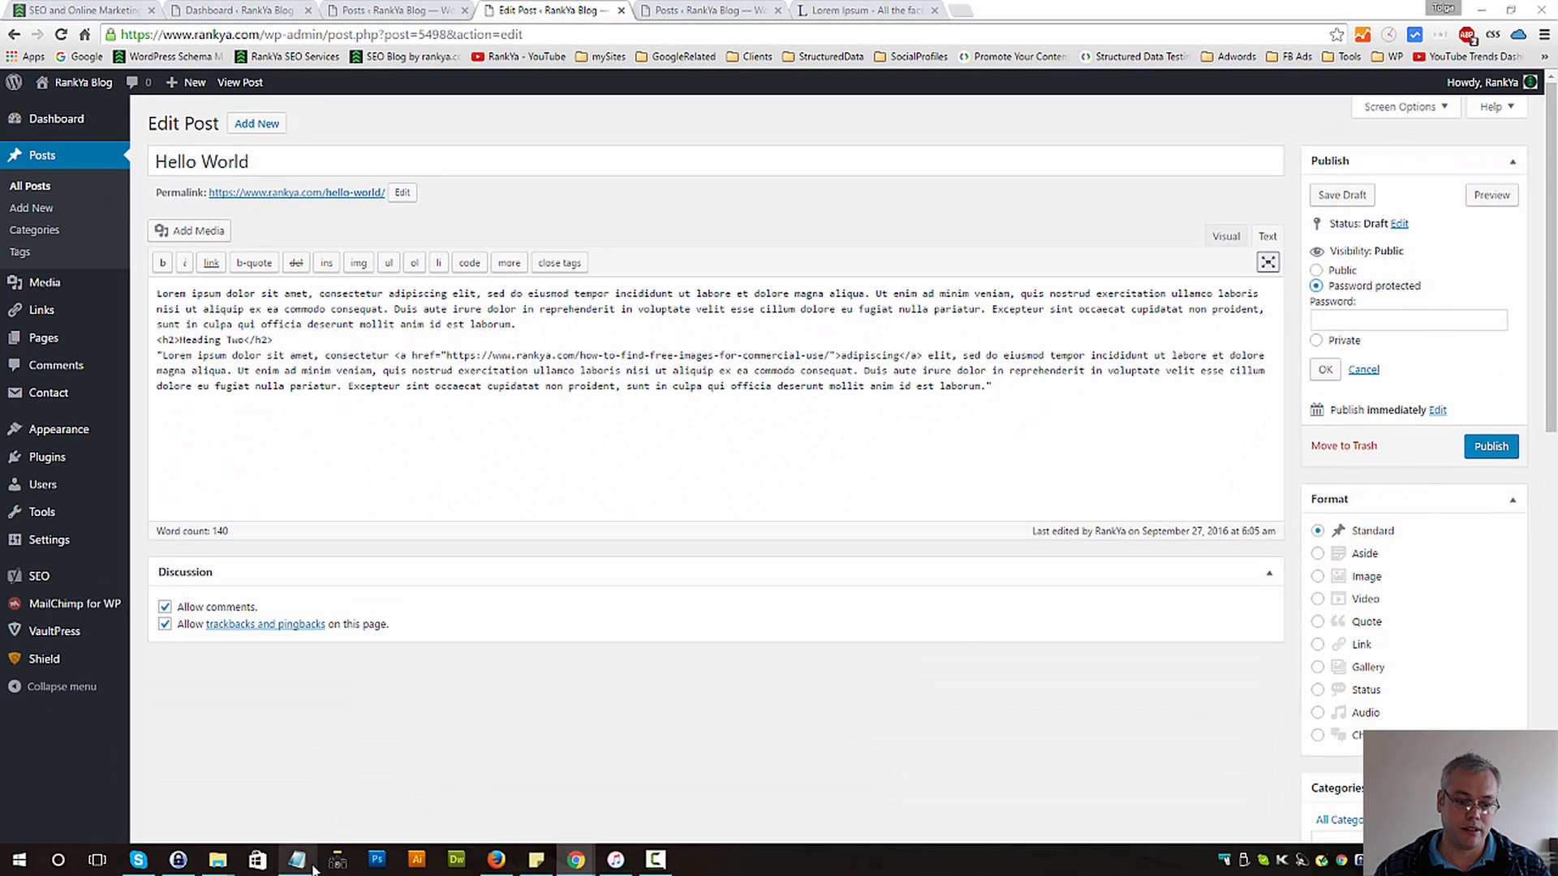
pyautogui.click(302, 861)
pyautogui.rightClick(397, 360)
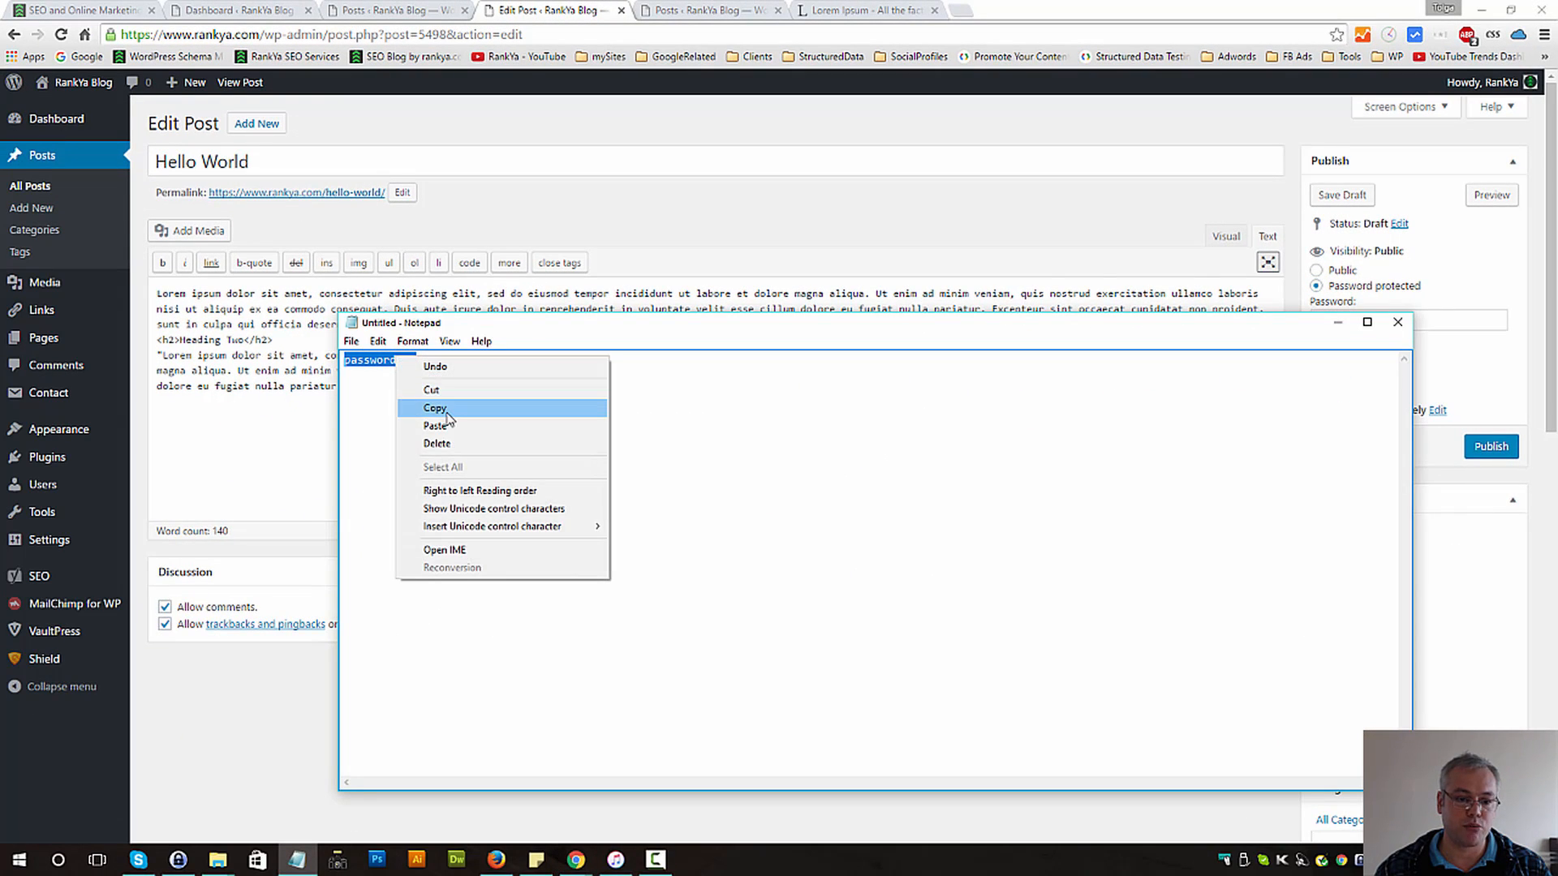
pyautogui.click(435, 408)
pyautogui.click(552, 15)
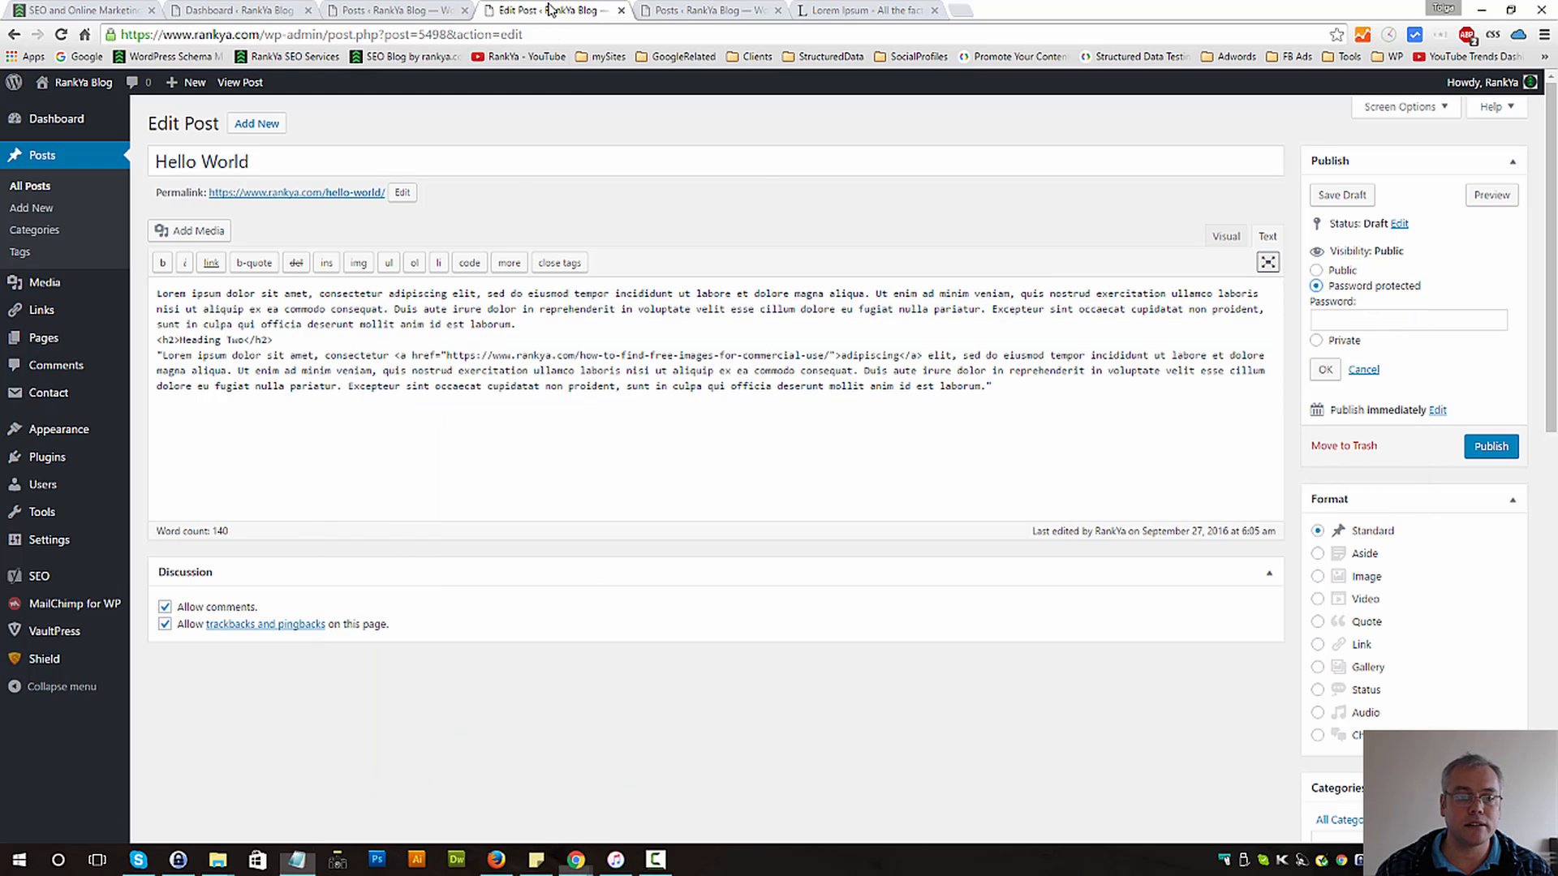
pyautogui.click(1404, 320)
pyautogui.hotkey('ctrl', 'v')
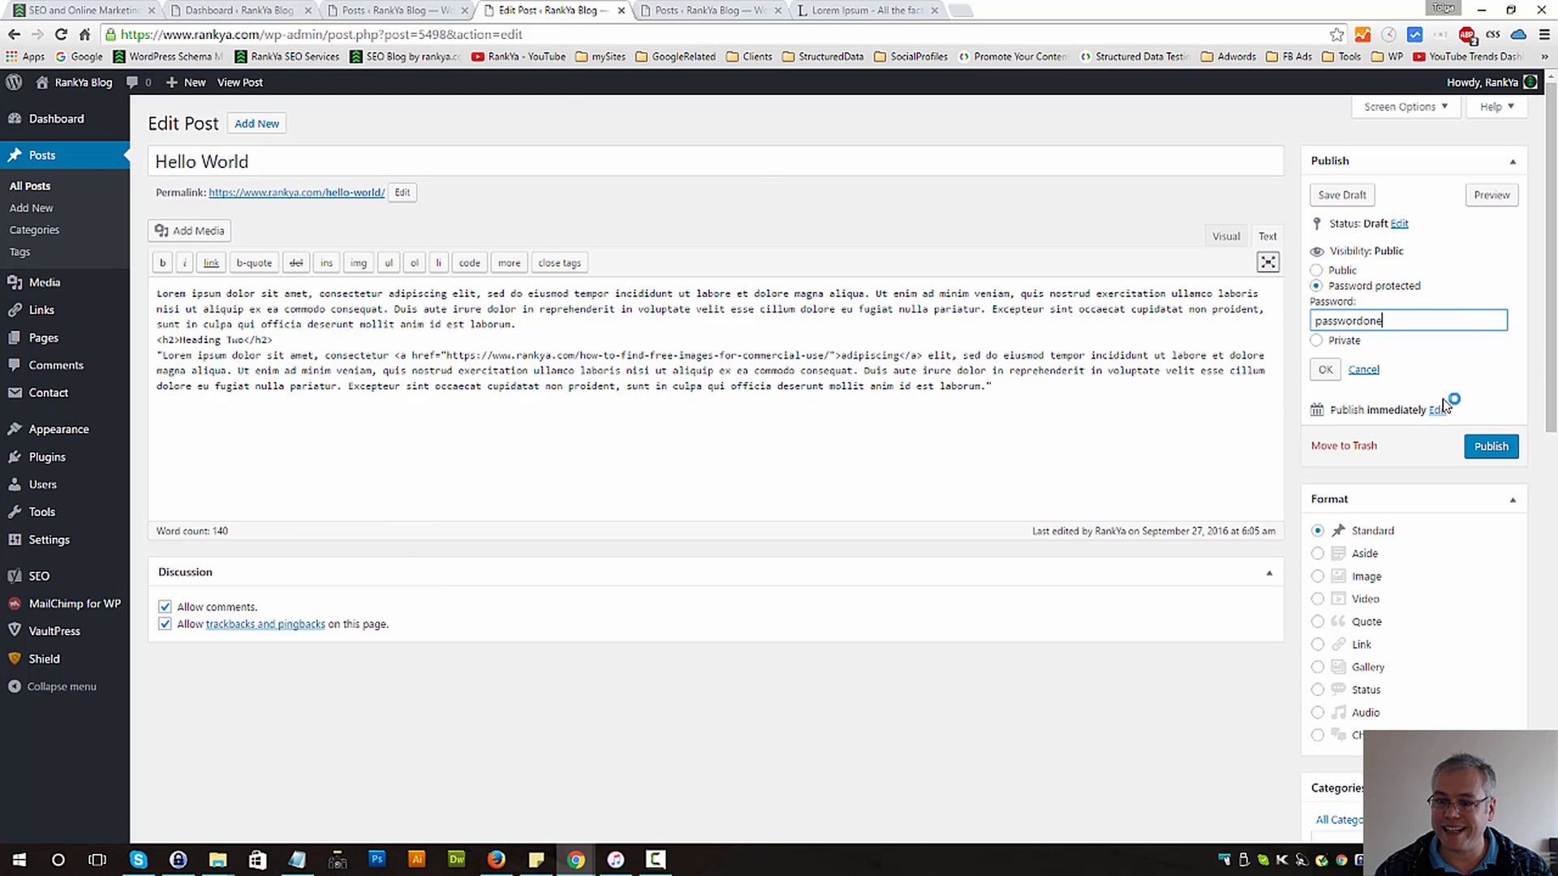
pyautogui.click(1325, 369)
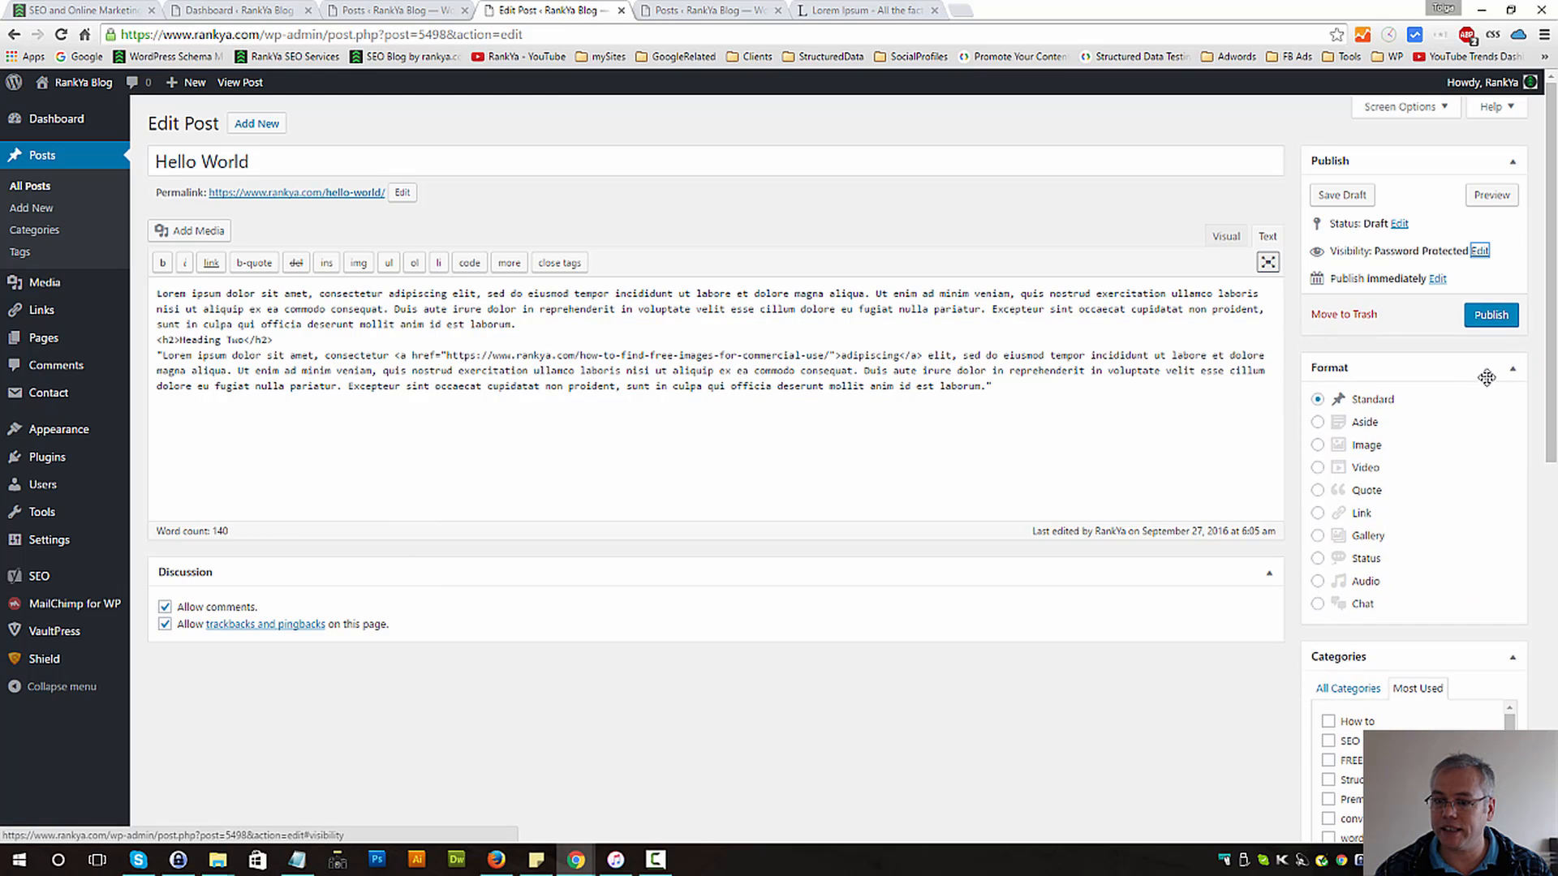
pyautogui.click(1486, 318)
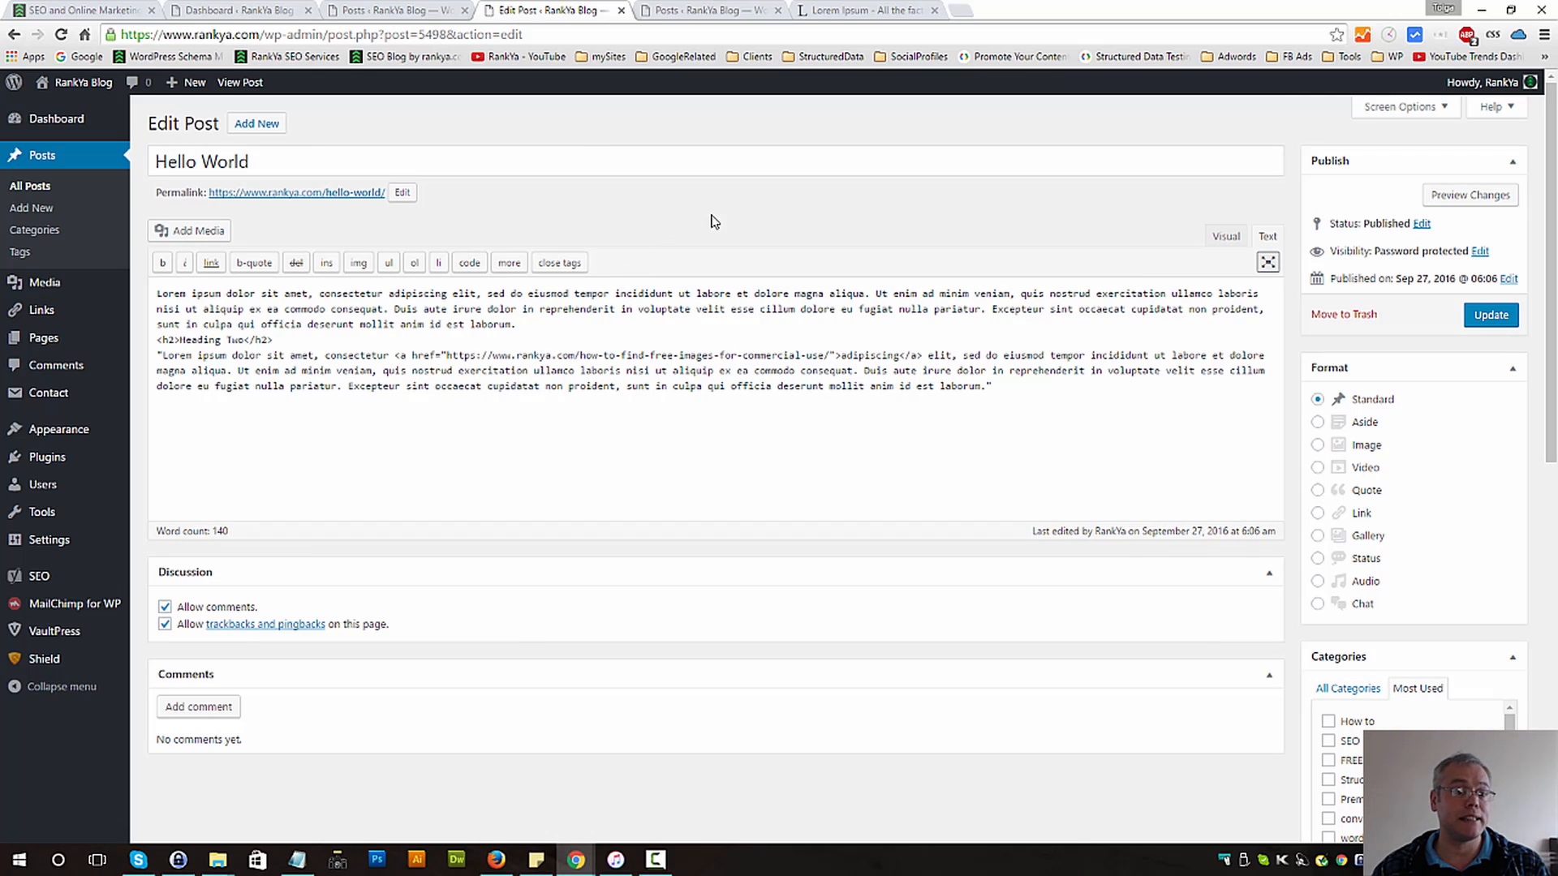
# Step: Open the published post from its permalink in a new tab and unlock it with the post password copied from Notepad
pyautogui.keyDown('ctrl'); pyautogui.click(291, 199); pyautogui.keyUp('ctrl')
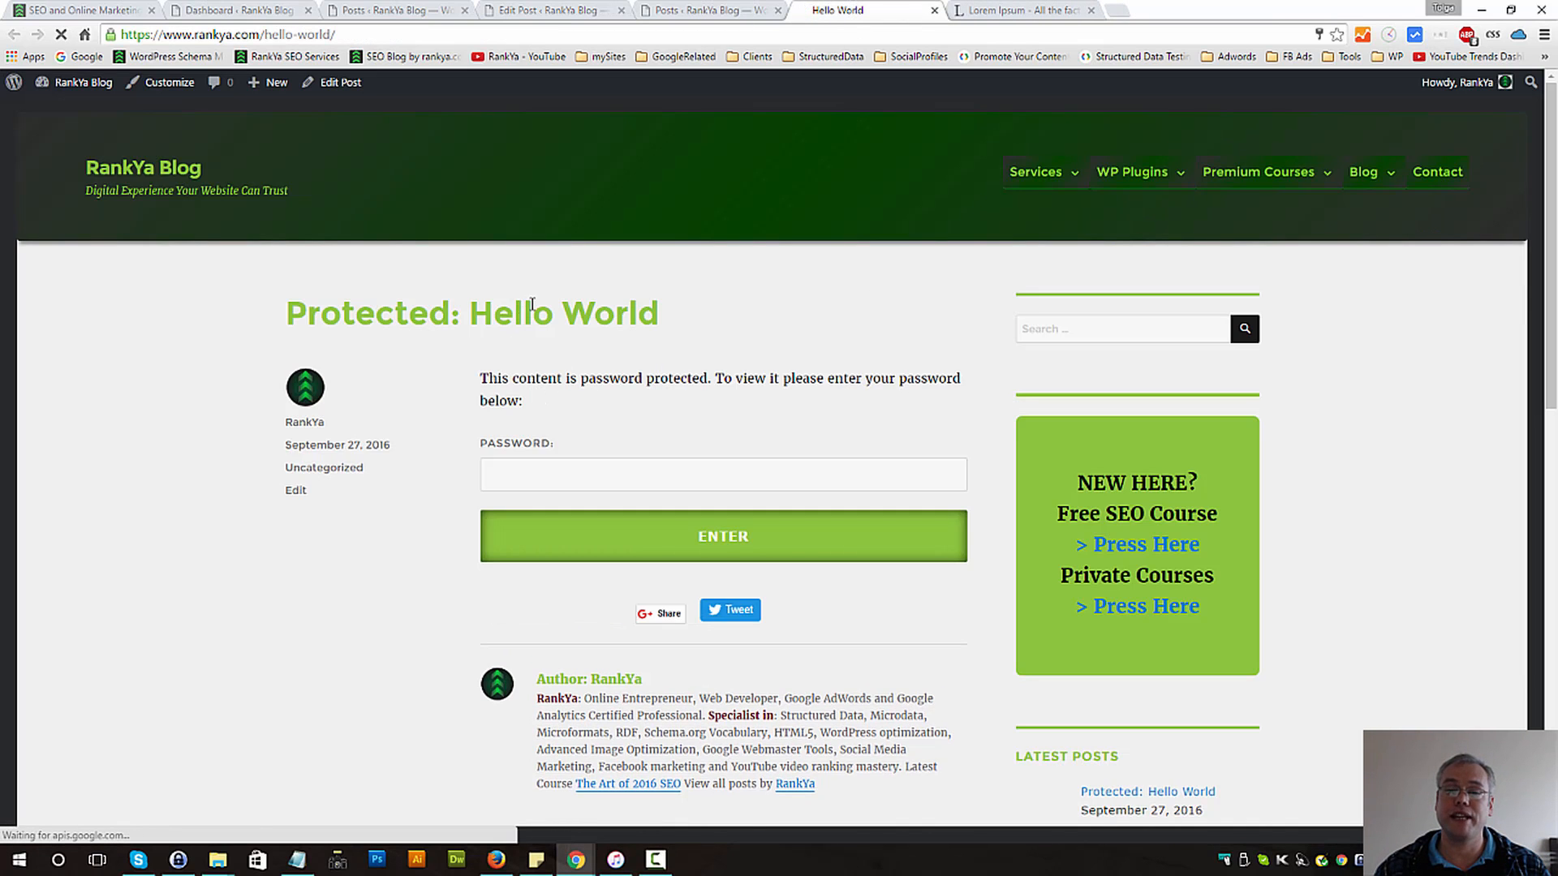
pyautogui.click(297, 859)
pyautogui.rightClick(366, 360)
pyautogui.click(406, 411)
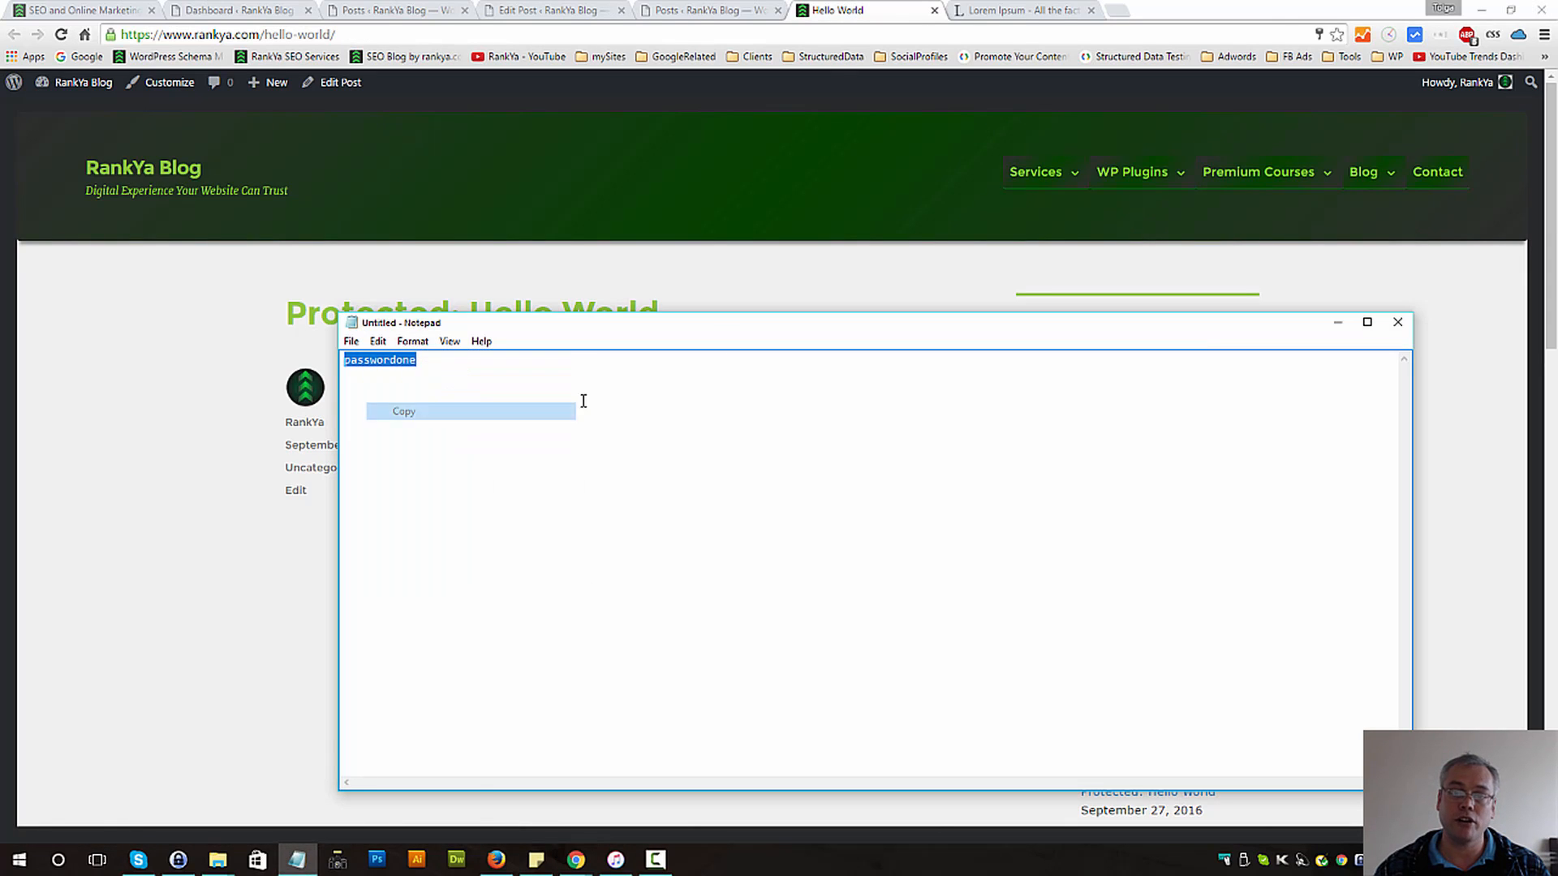
pyautogui.click(827, 11)
pyautogui.click(487, 475)
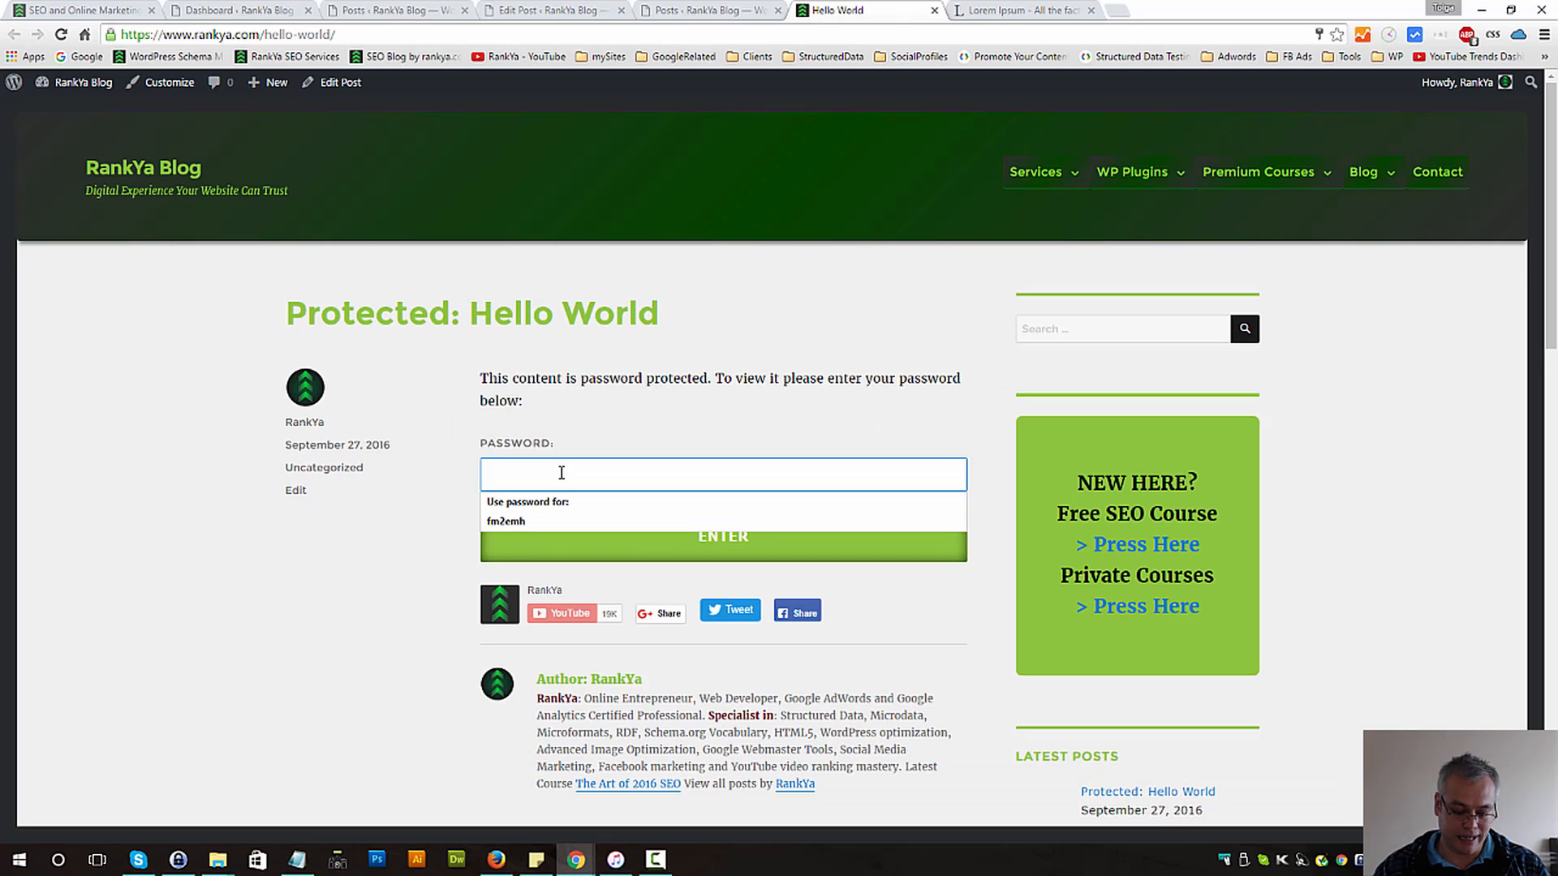
pyautogui.hotkey('ctrl', 'v')
pyautogui.click(686, 535)
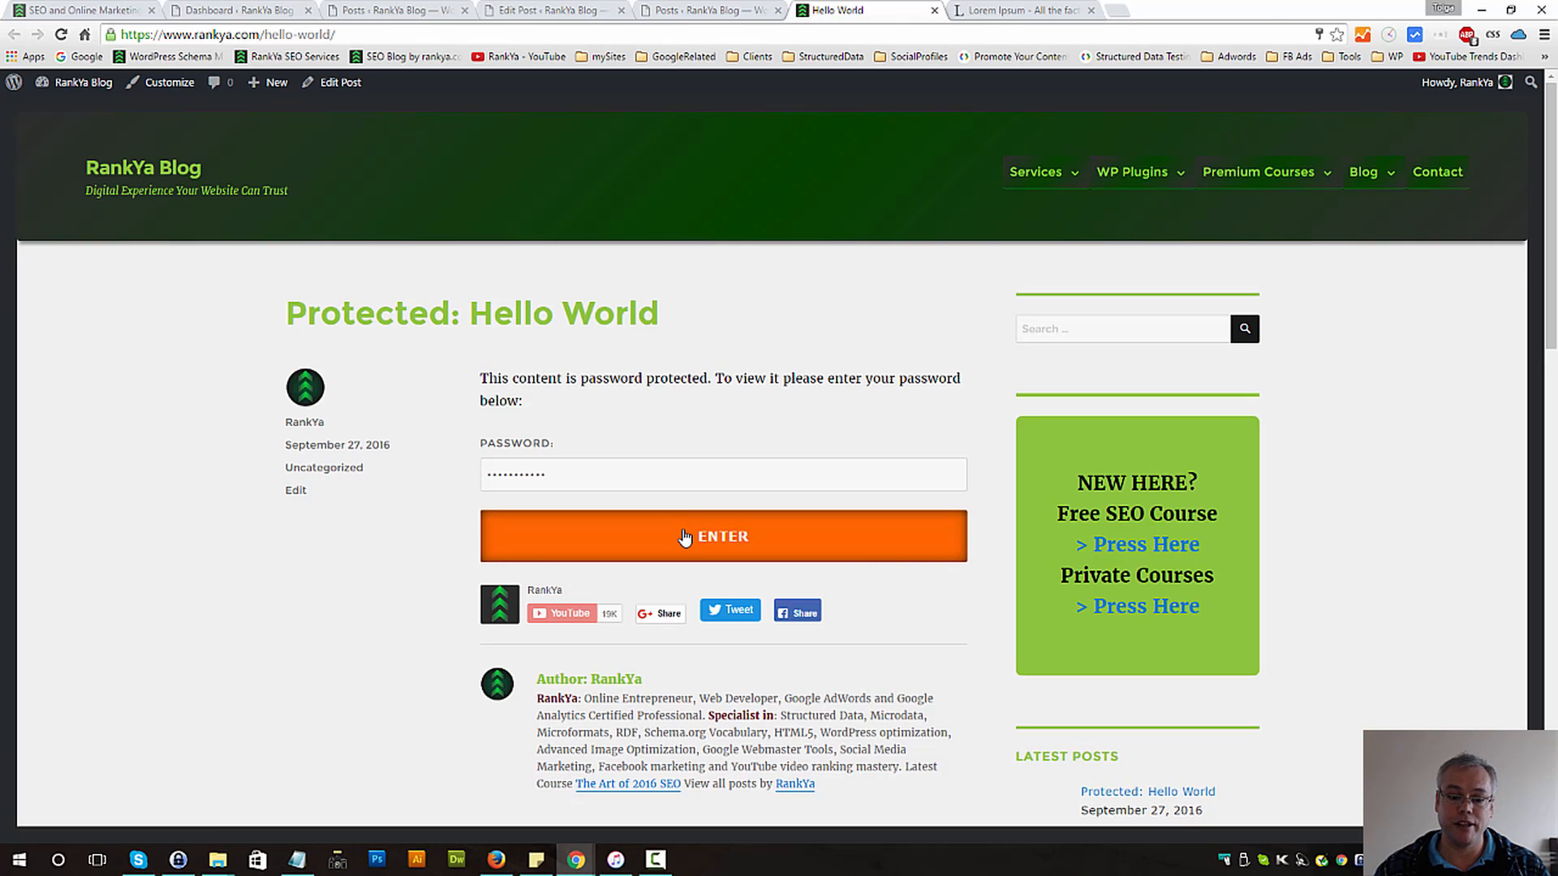
pyautogui.click(686, 540)
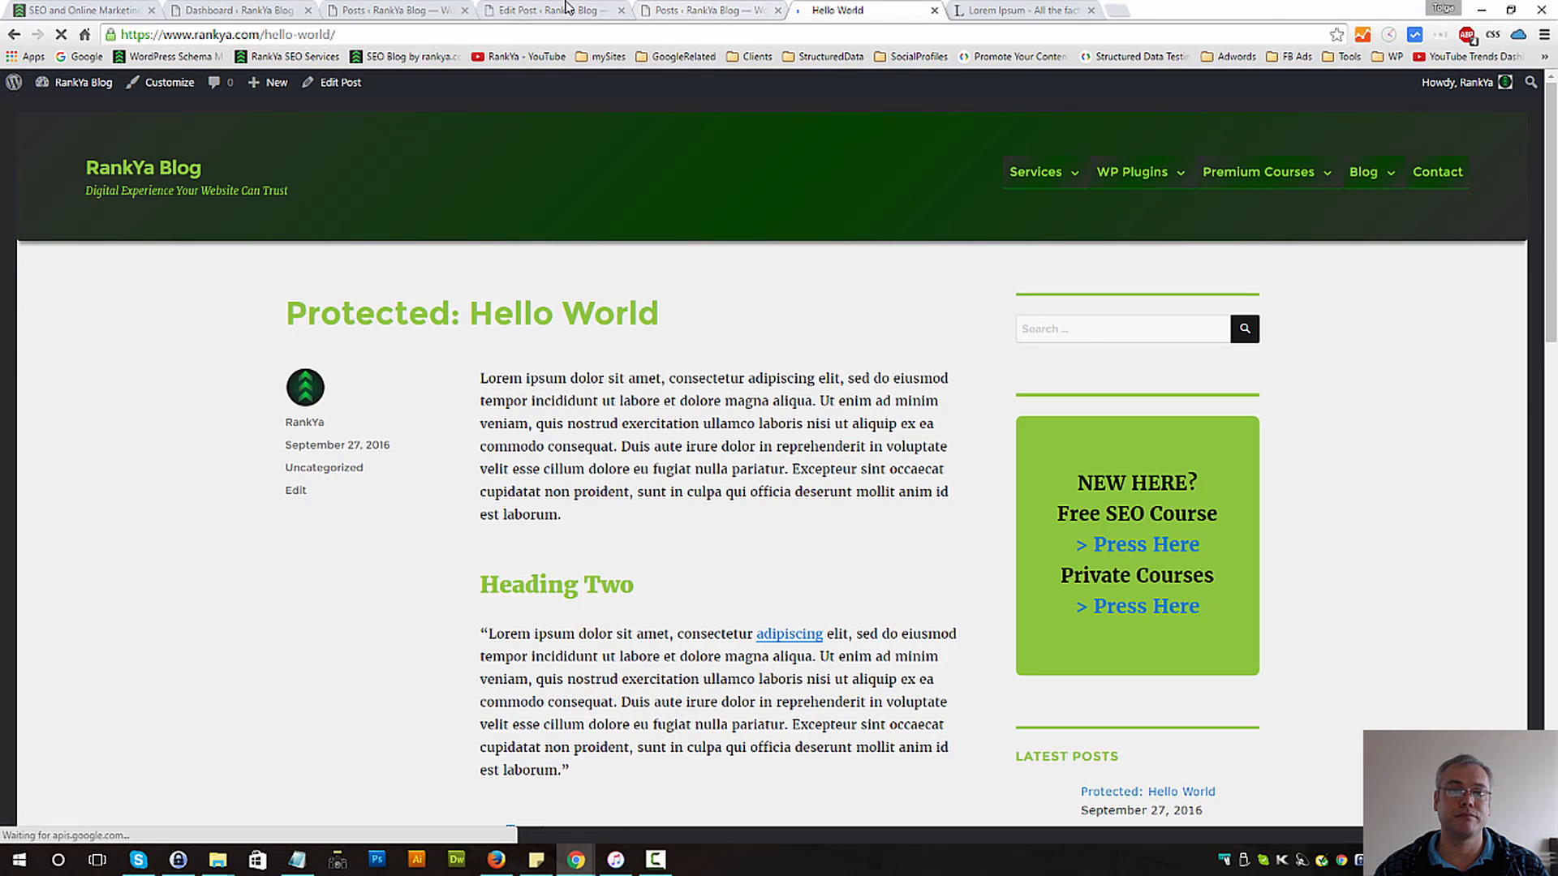
# Step: Change the Hello World post's visibility to Private and update the post
pyautogui.click(565, 8)
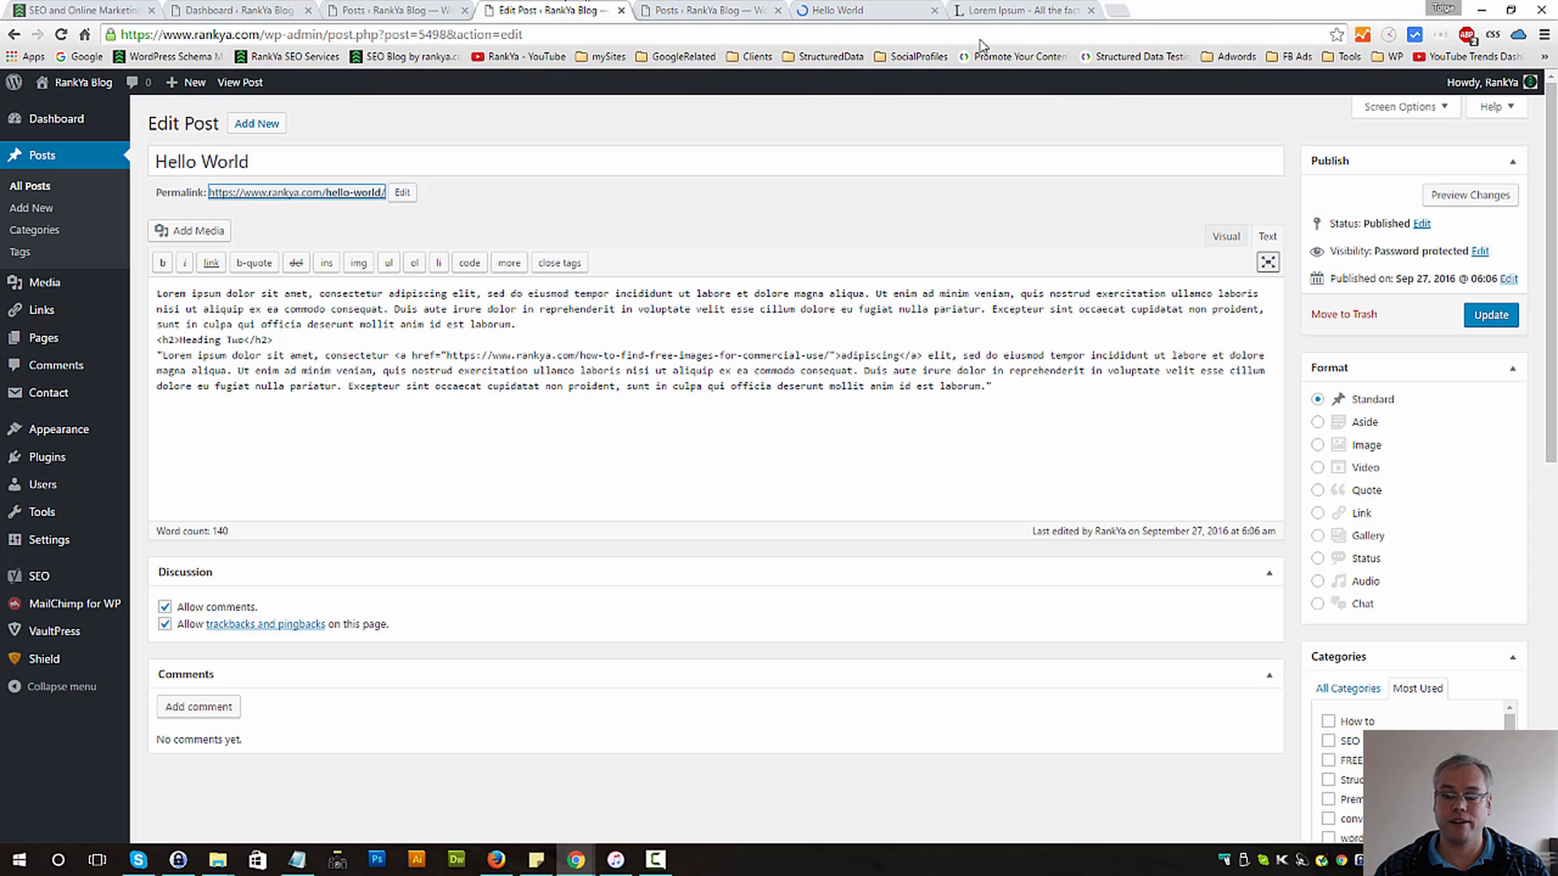
pyautogui.click(1481, 252)
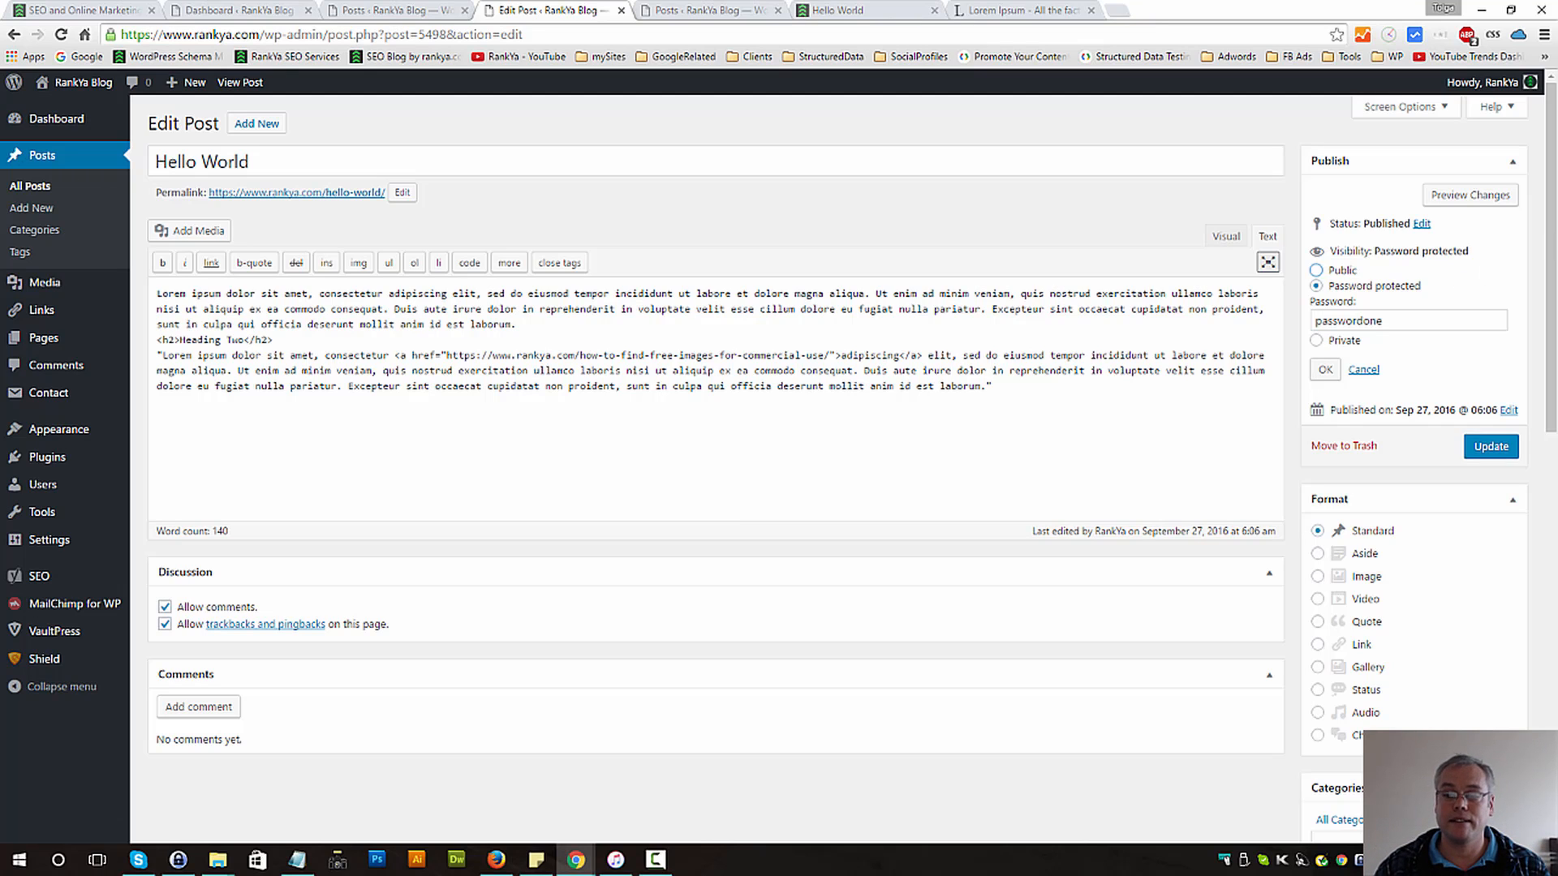
pyautogui.click(1316, 340)
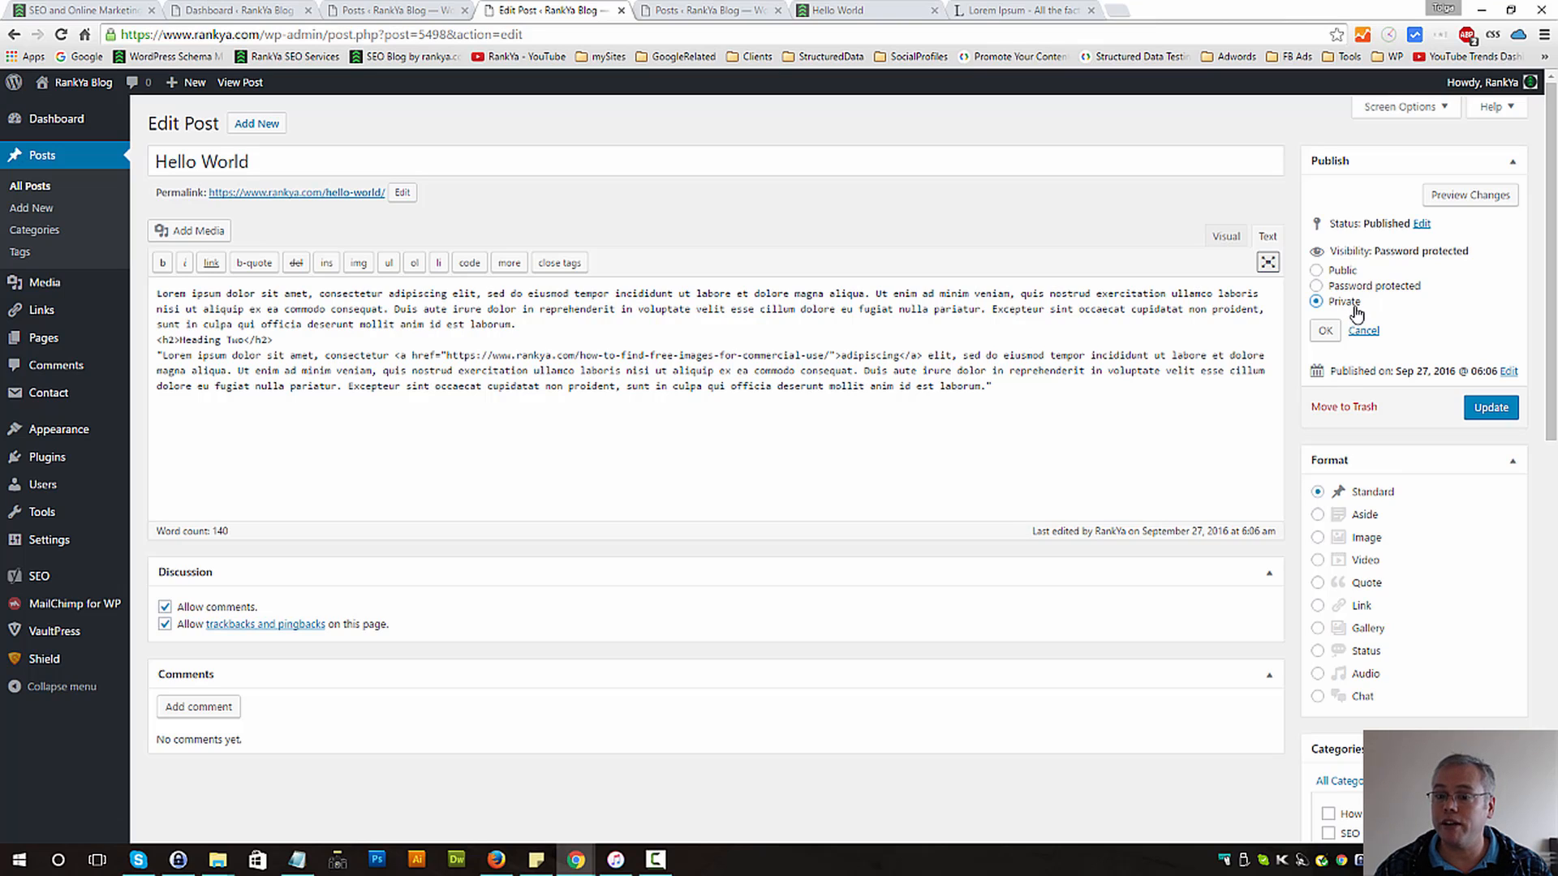
pyautogui.click(1325, 331)
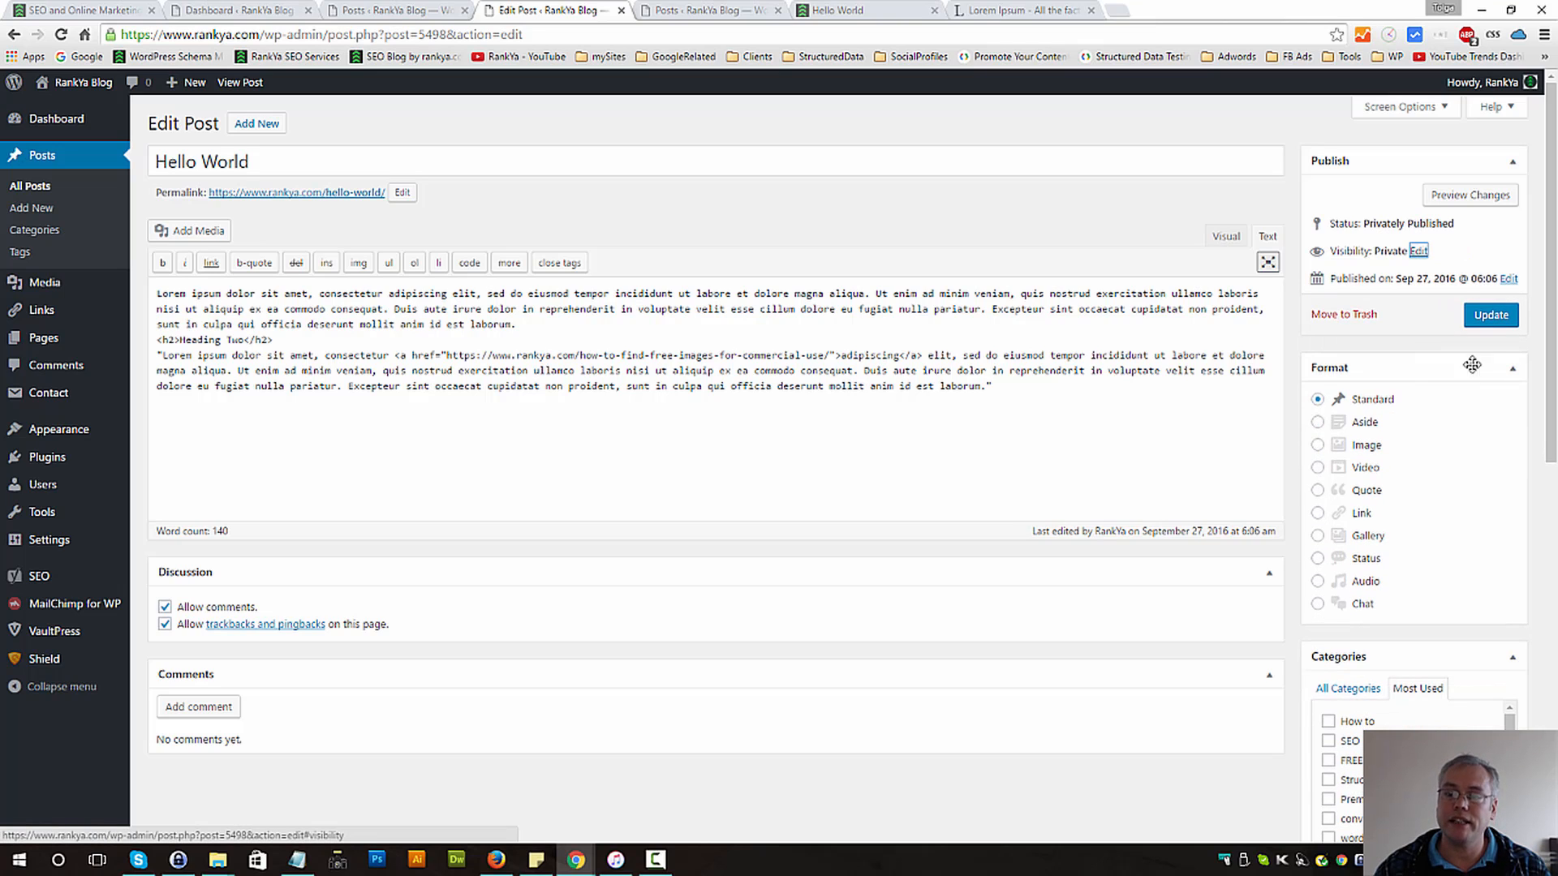
pyautogui.click(1498, 317)
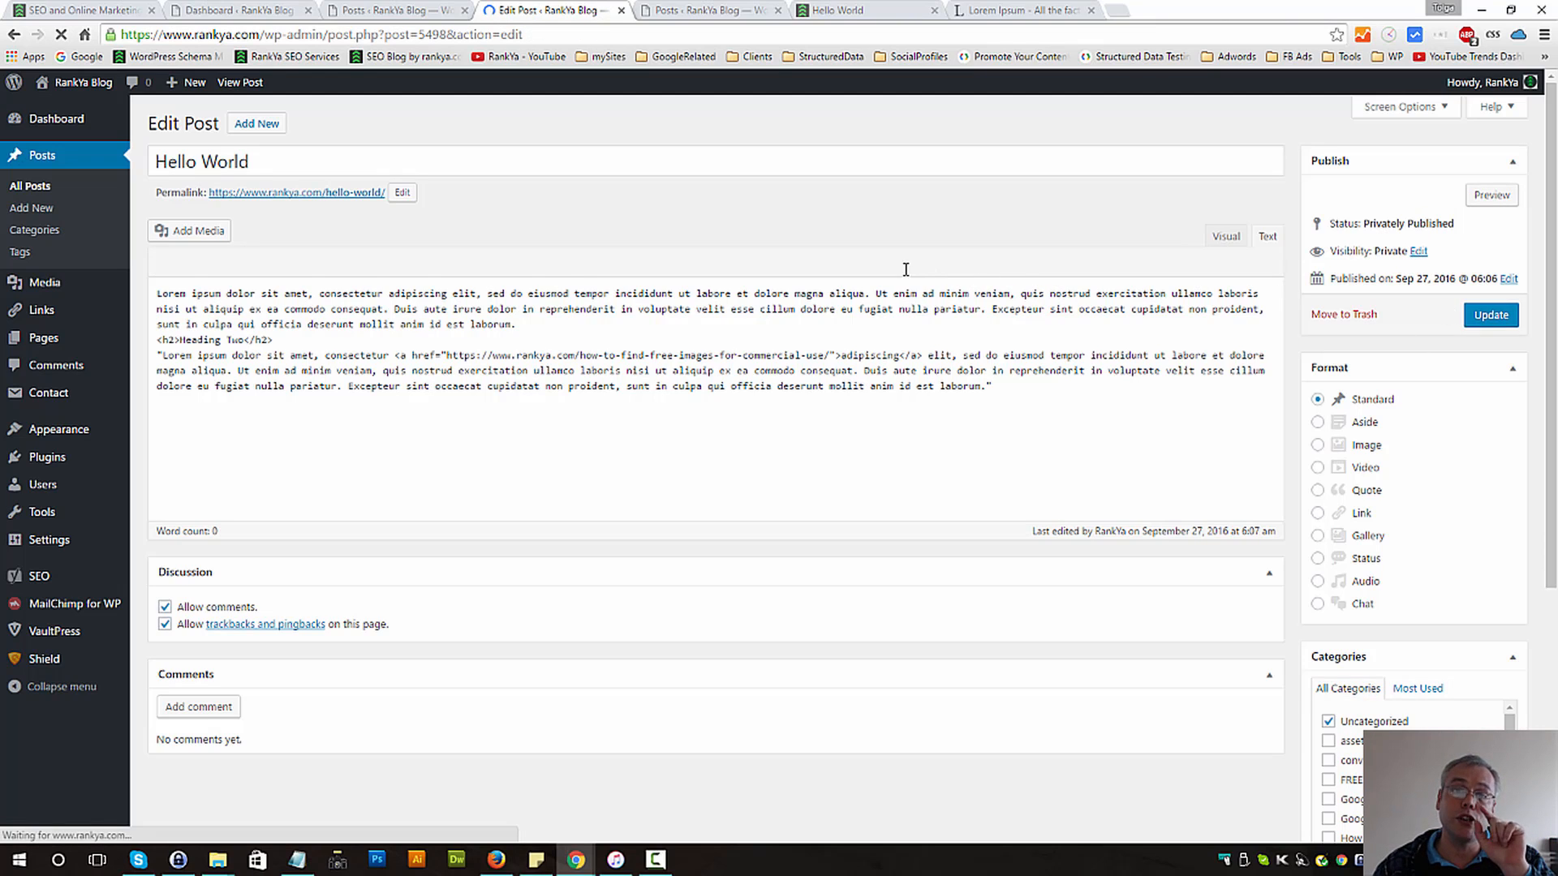
# Step: Decline the browser's offer to update the saved password and reload the Hello World page on the site
pyautogui.click(831, 10)
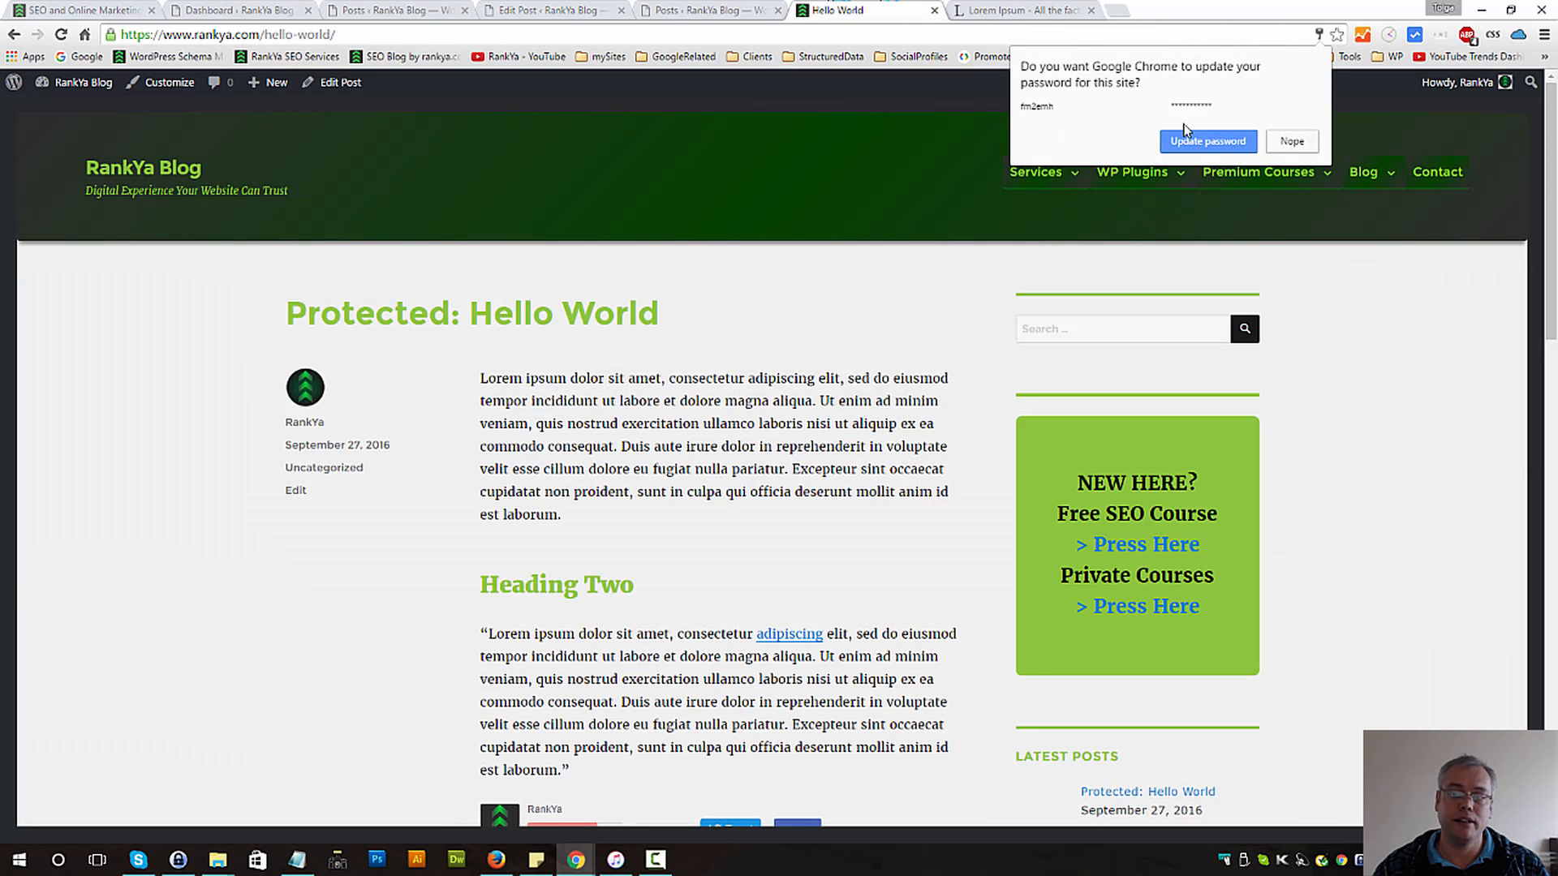
pyautogui.click(1291, 140)
pyautogui.click(61, 34)
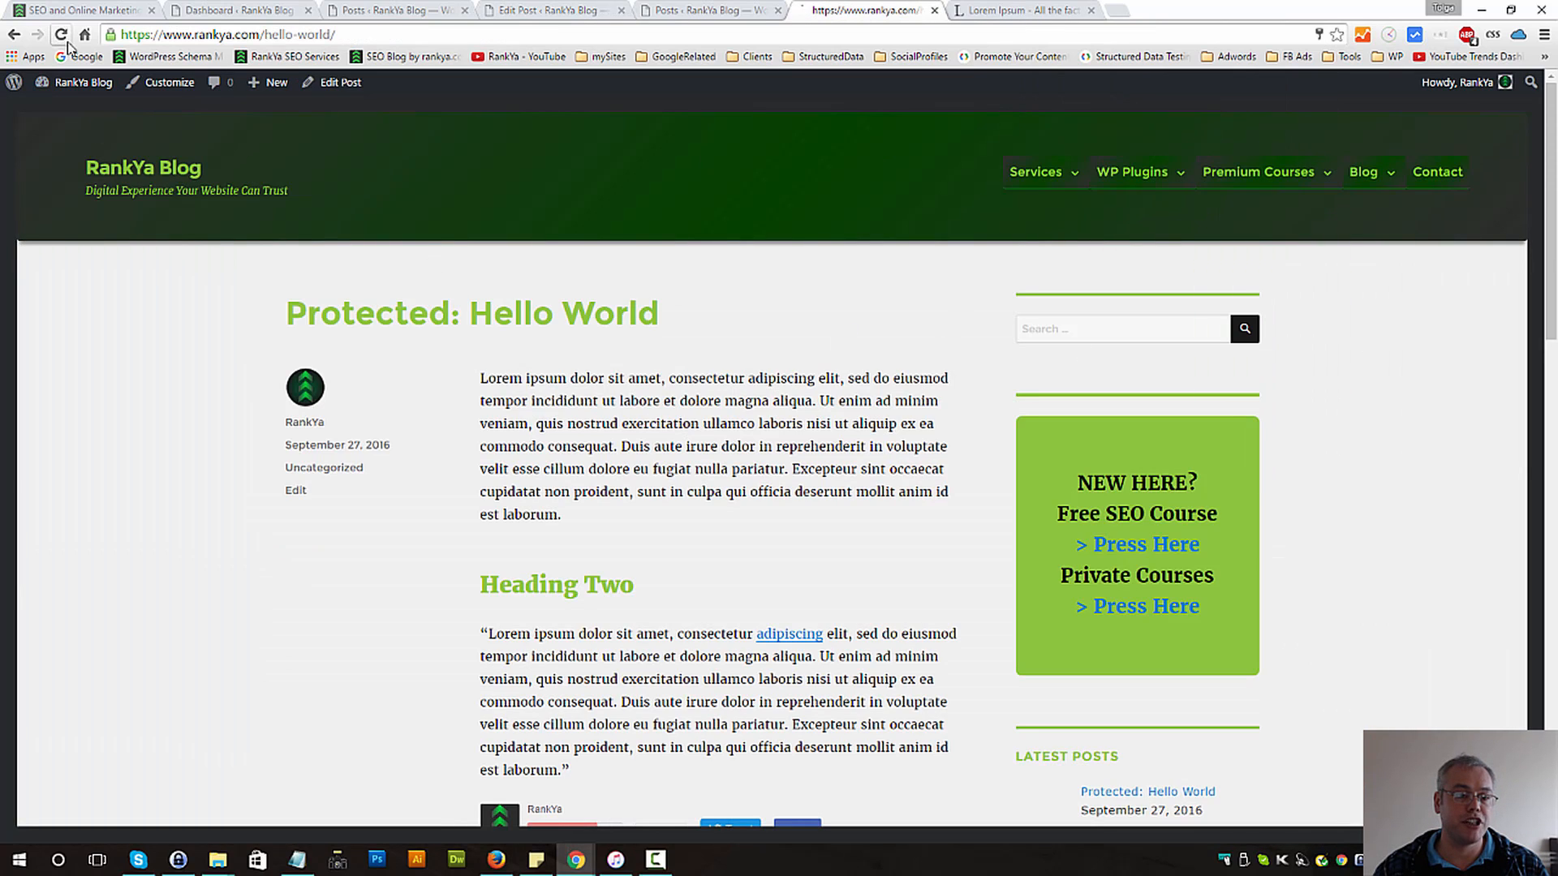
# Step: Copy the Hello World page's address and load it in Firefox to check how the private post appears there
pyautogui.click(224, 34)
pyautogui.rightClick(224, 33)
pyautogui.click(256, 88)
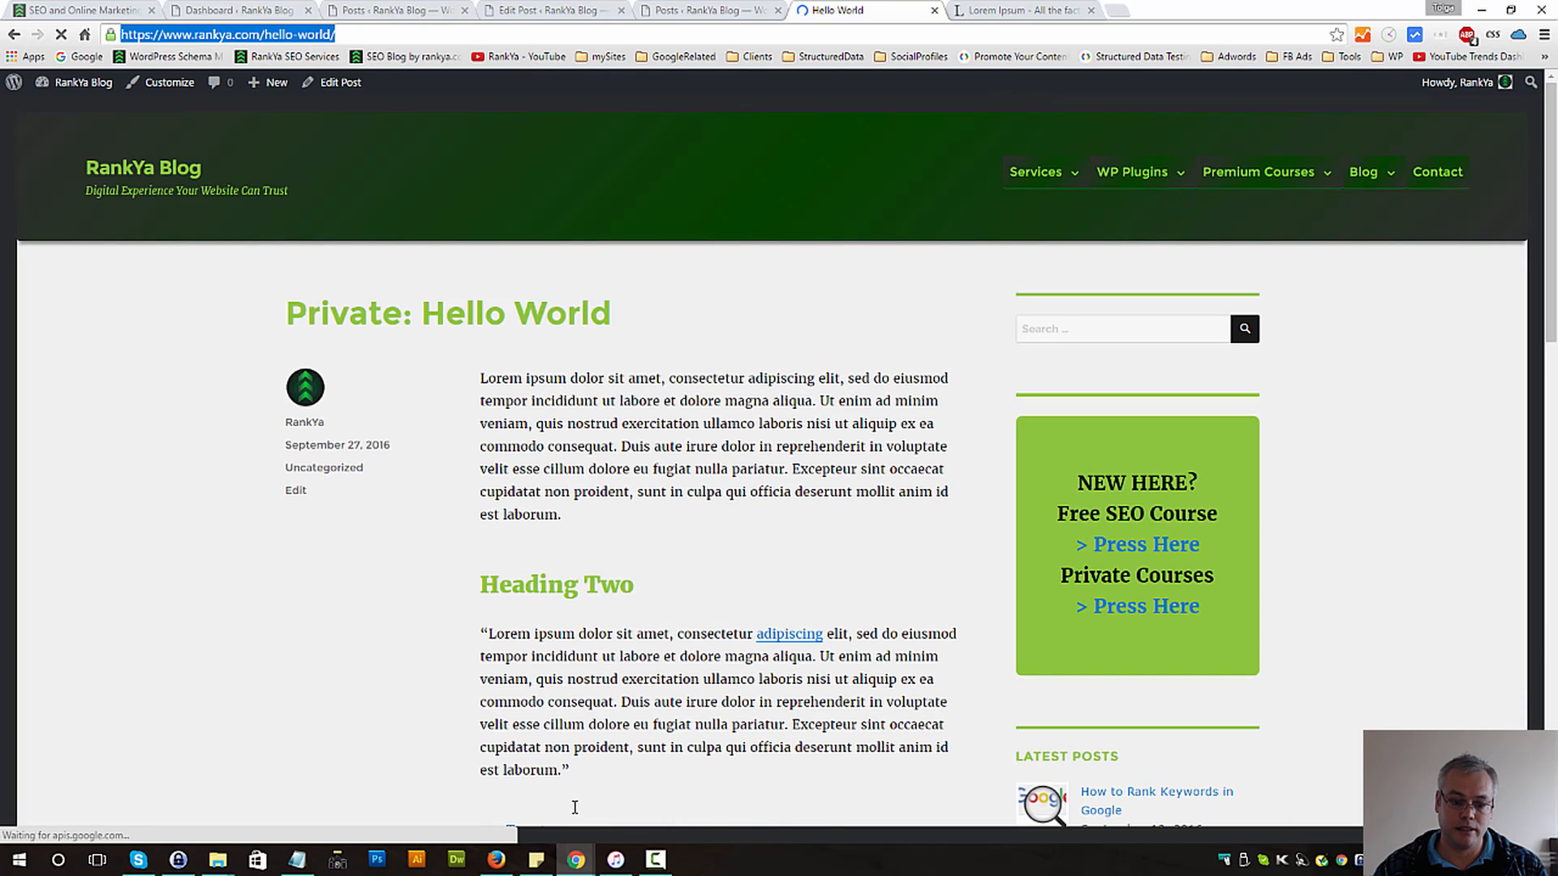
pyautogui.click(496, 860)
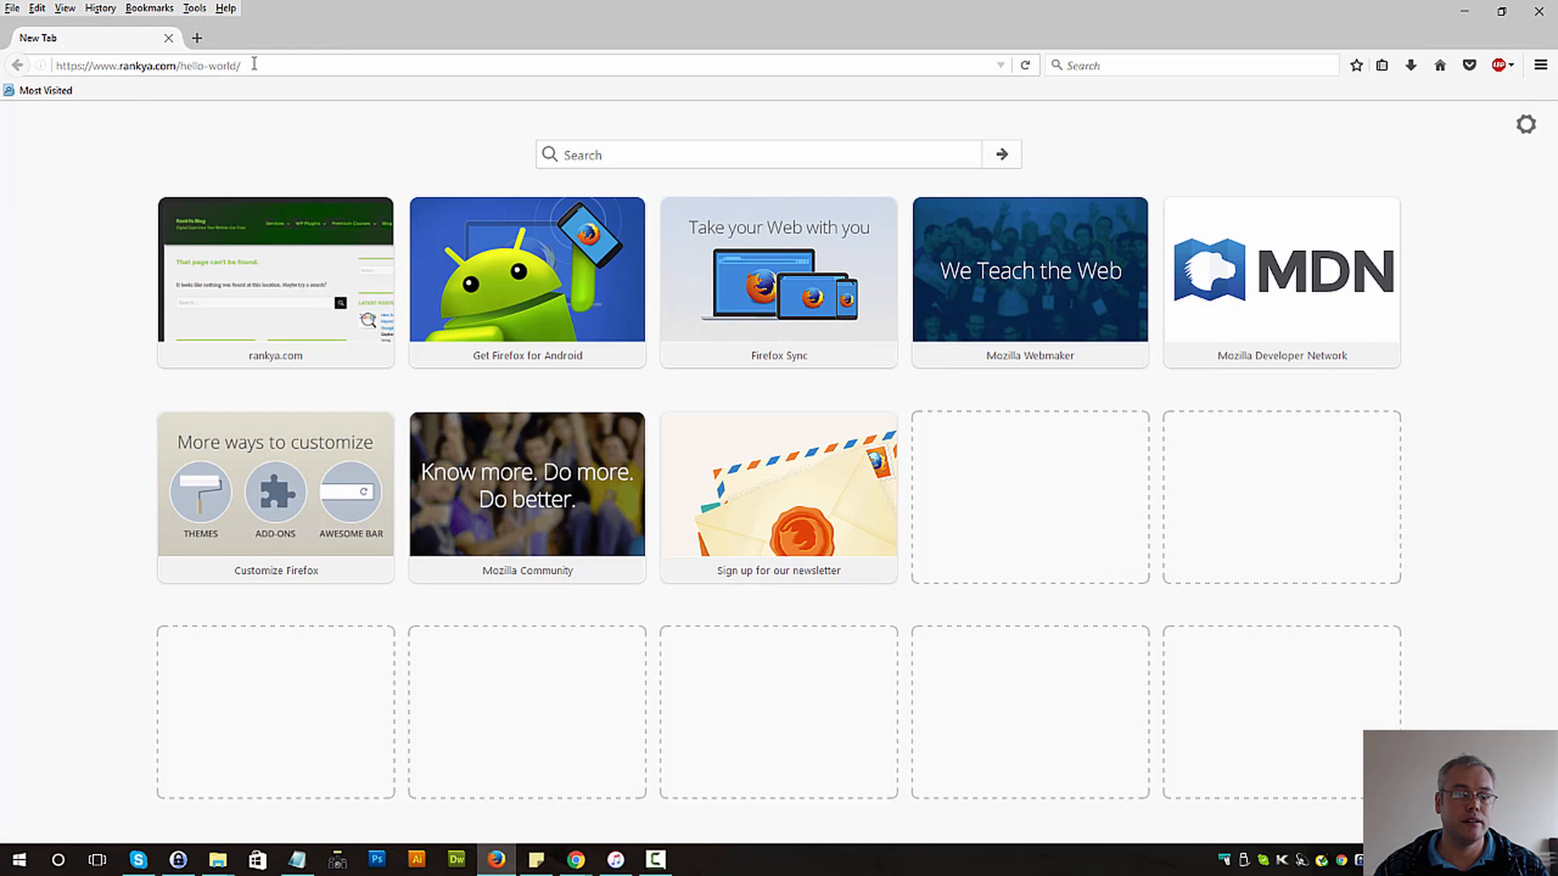
pyautogui.click(302, 62)
pyautogui.press('Return')
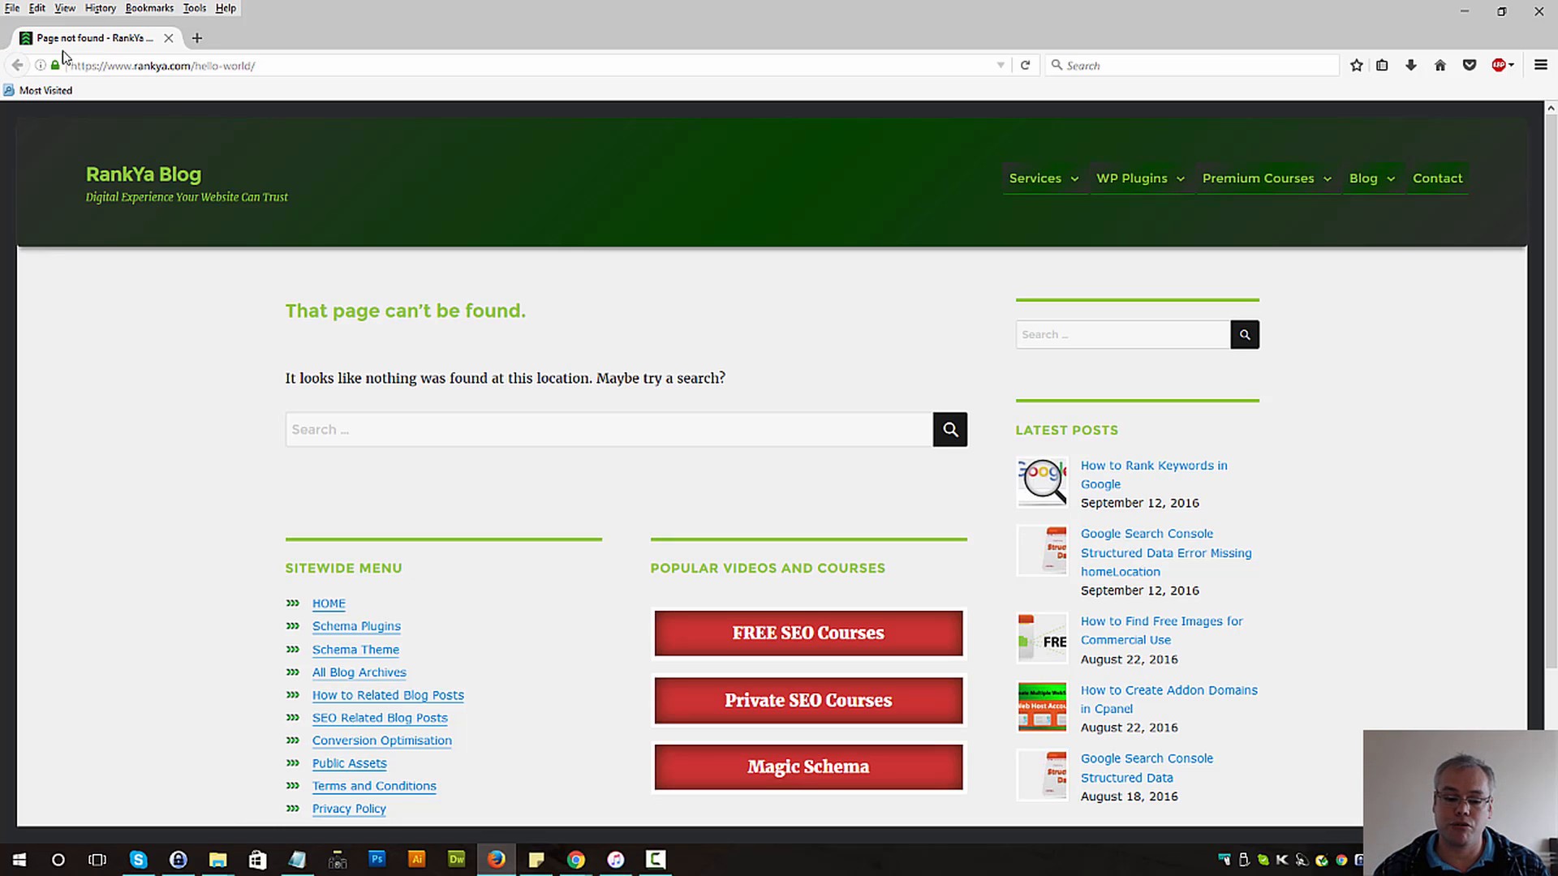
# Step: Switch back to Chrome, move the Edit Post tab beside the Hello World tab, and select the Video post format
pyautogui.click(578, 862)
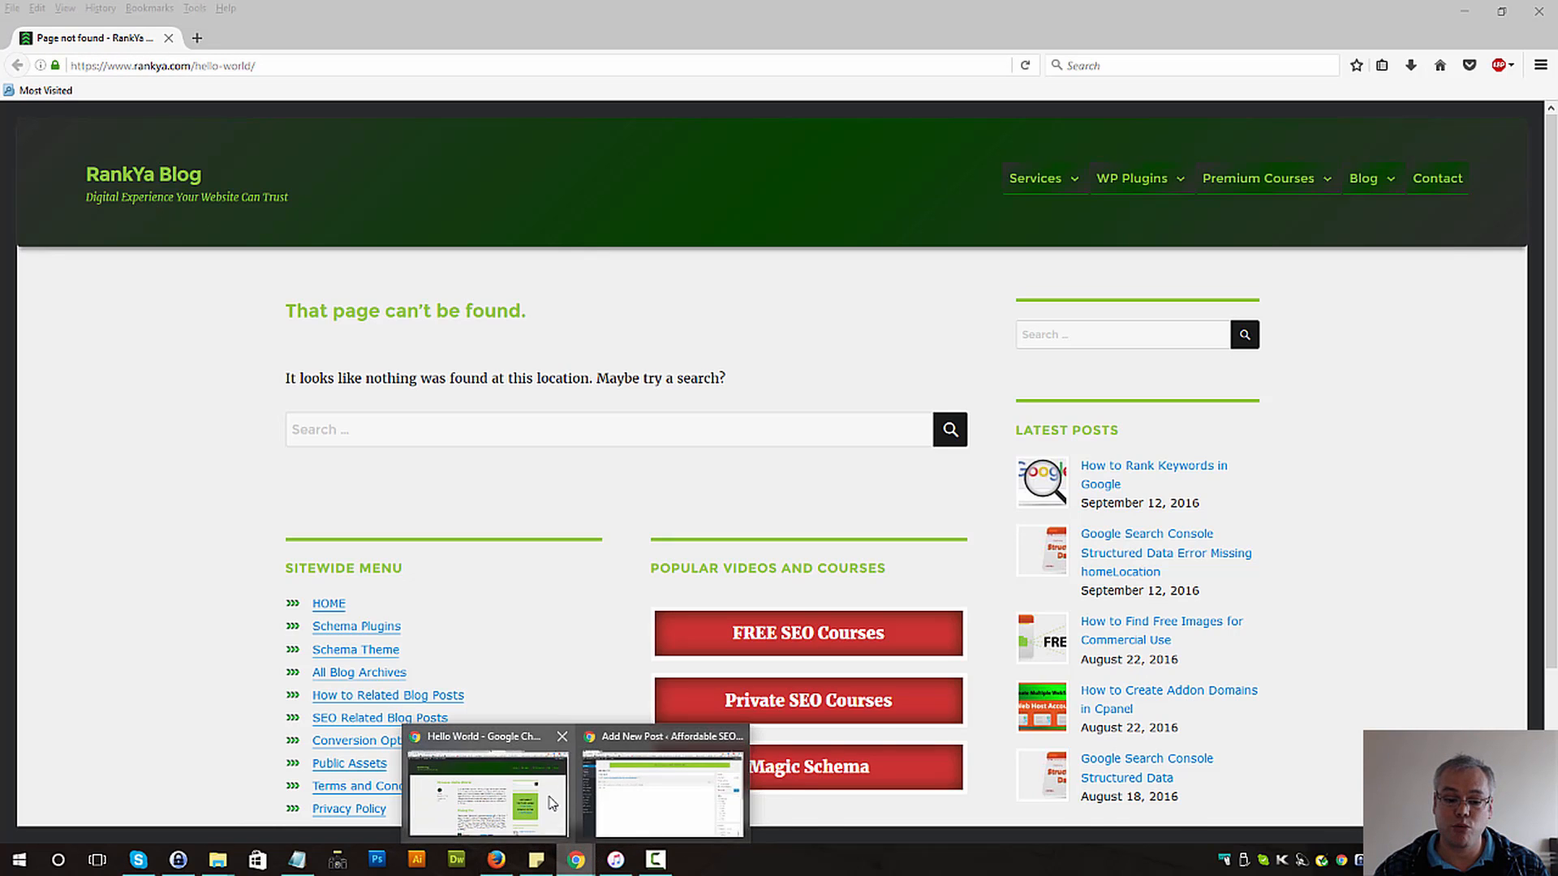
pyautogui.click(555, 803)
pyautogui.click(745, 10)
pyautogui.moveTo(505, 6); pyautogui.dragTo(706, 9)
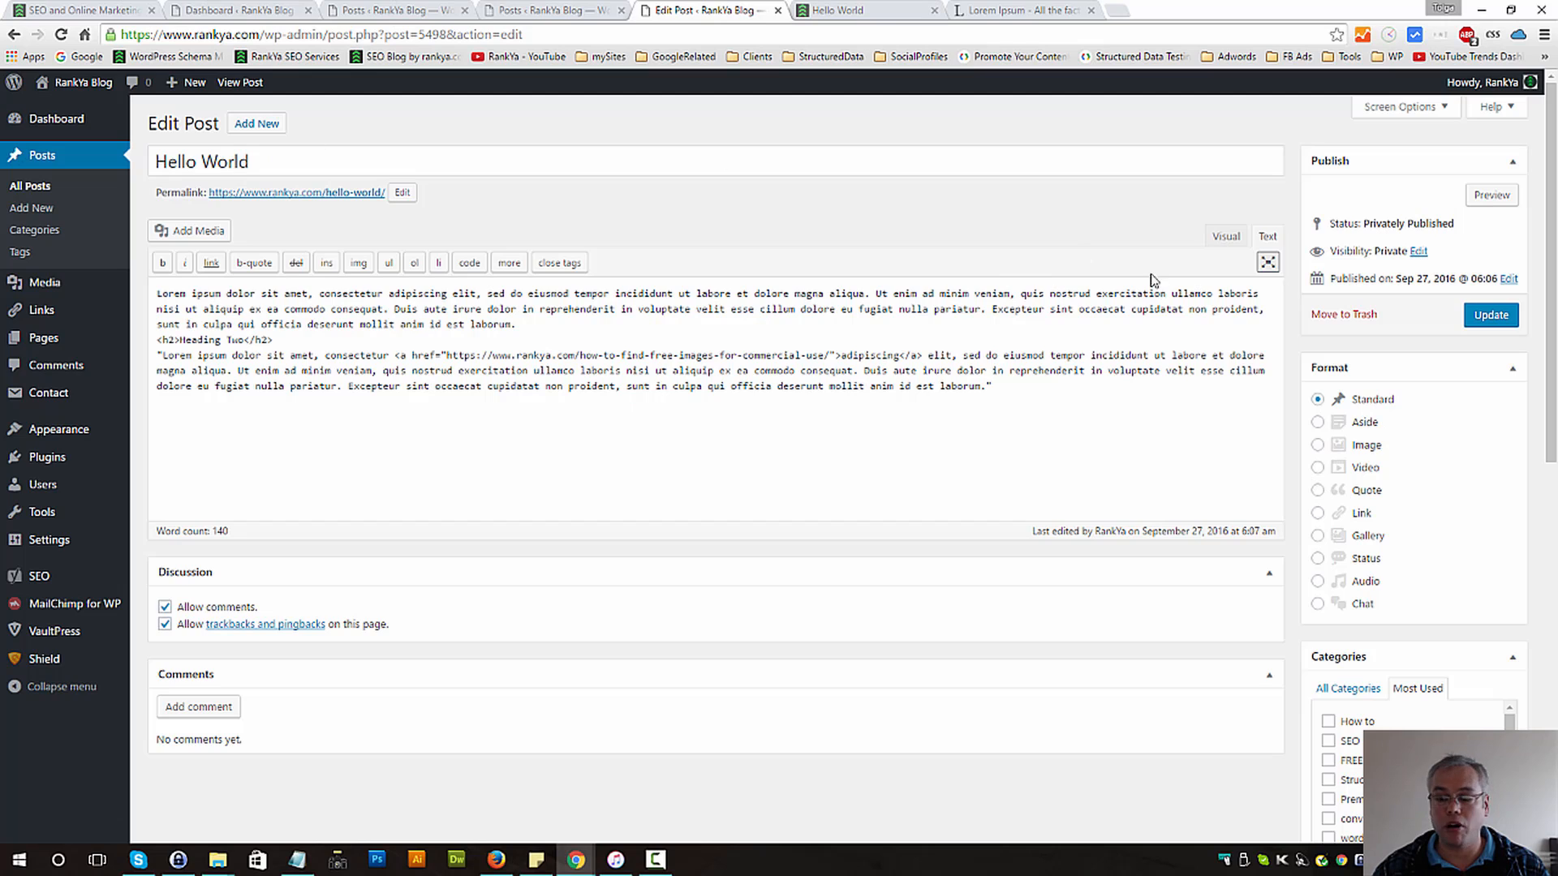
pyautogui.click(1318, 469)
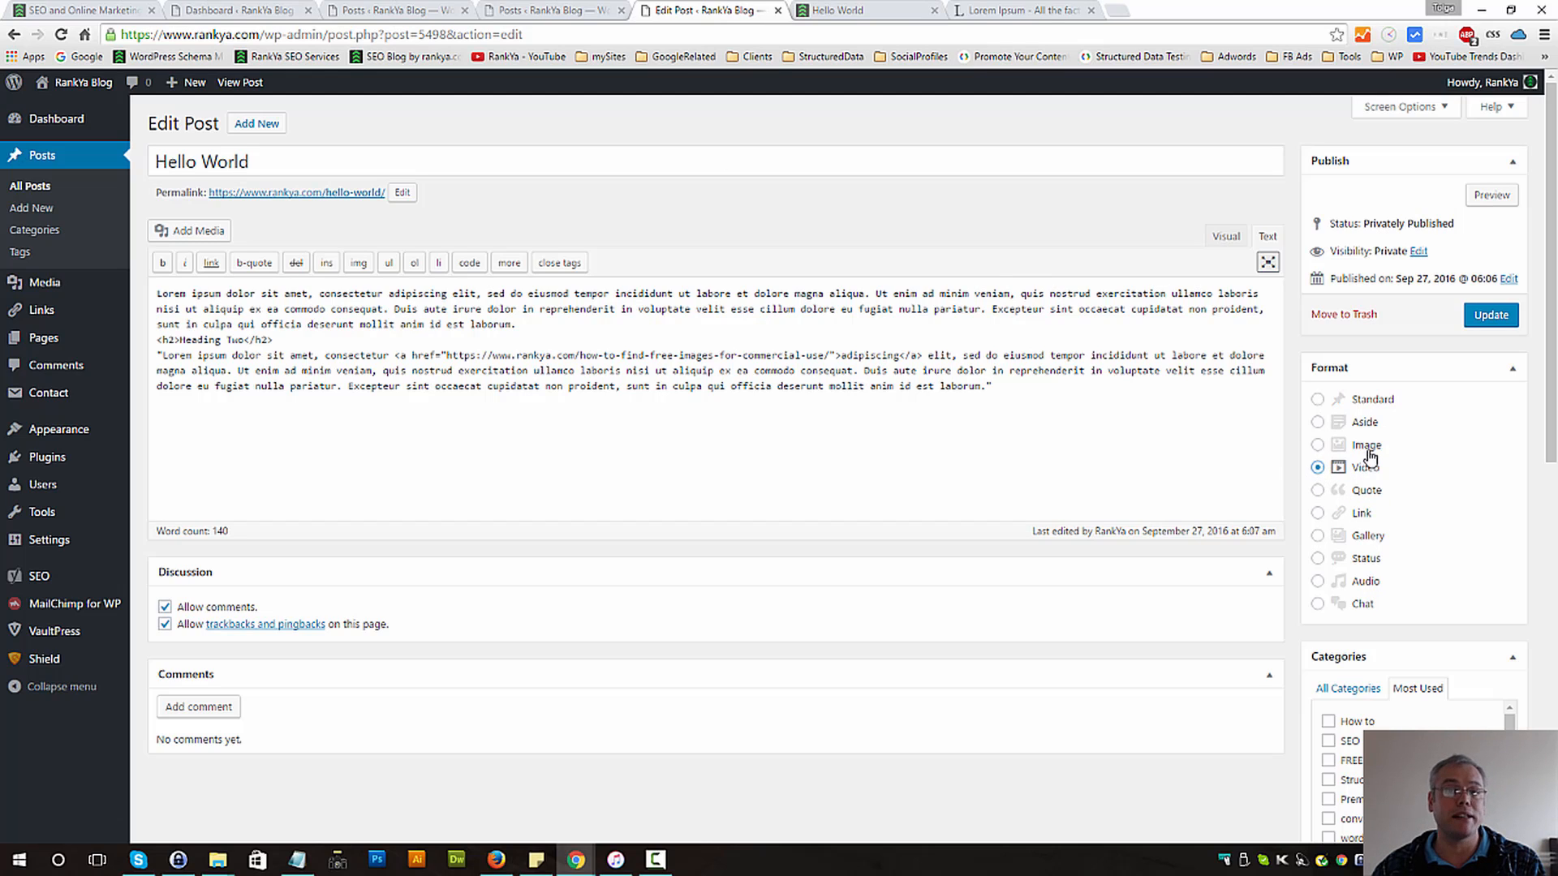
# Step: Set the post format back to Standard and try out the SEO category, leaving it unselected
pyautogui.click(1317, 400)
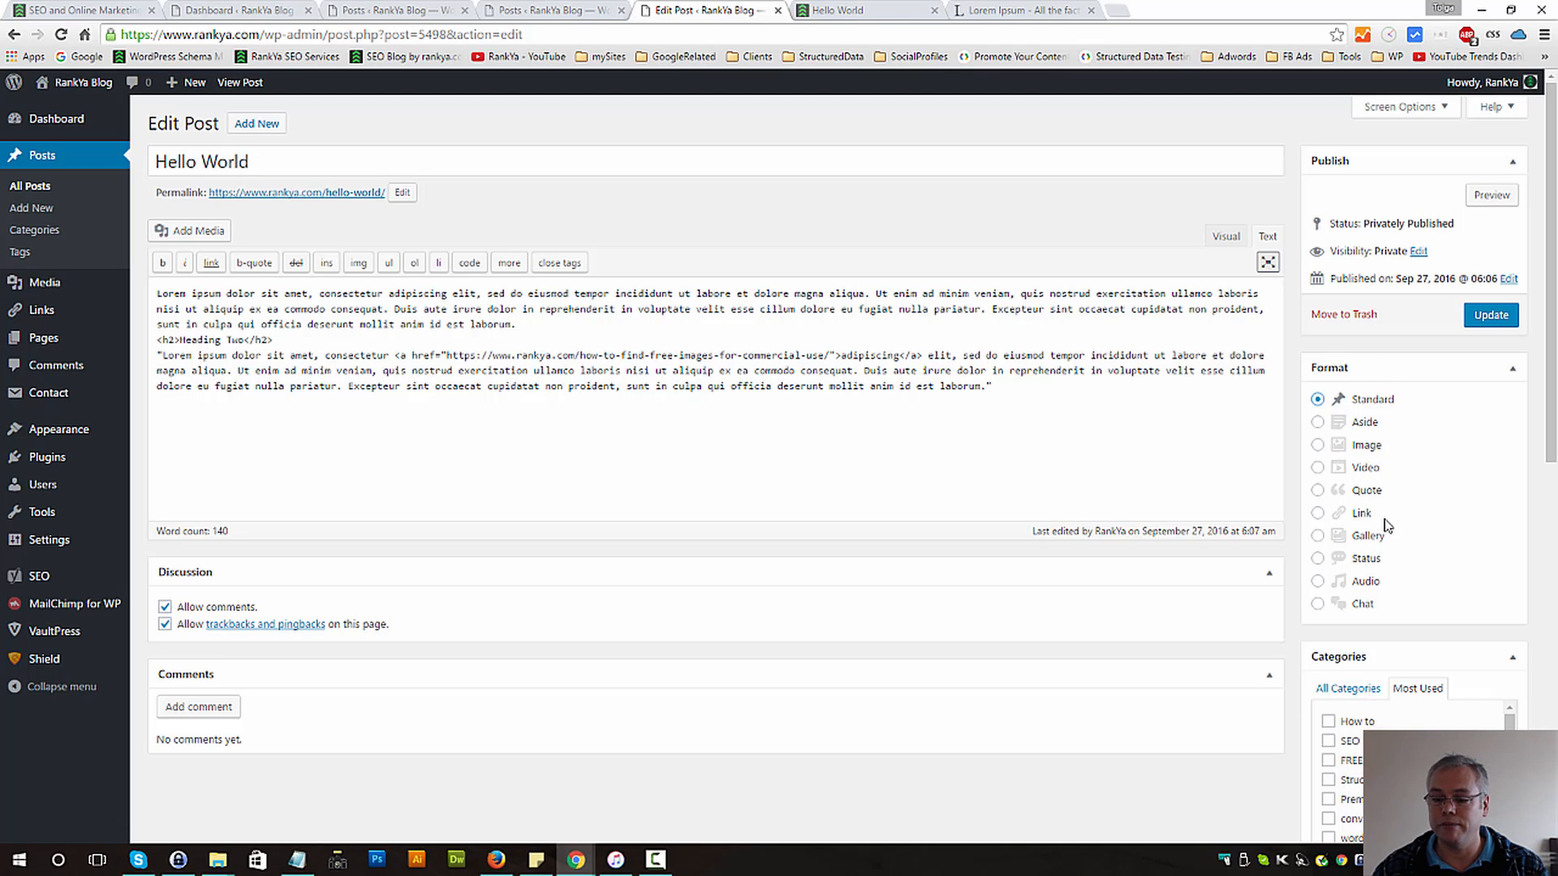
pyautogui.scroll(-3, 1386, 526)
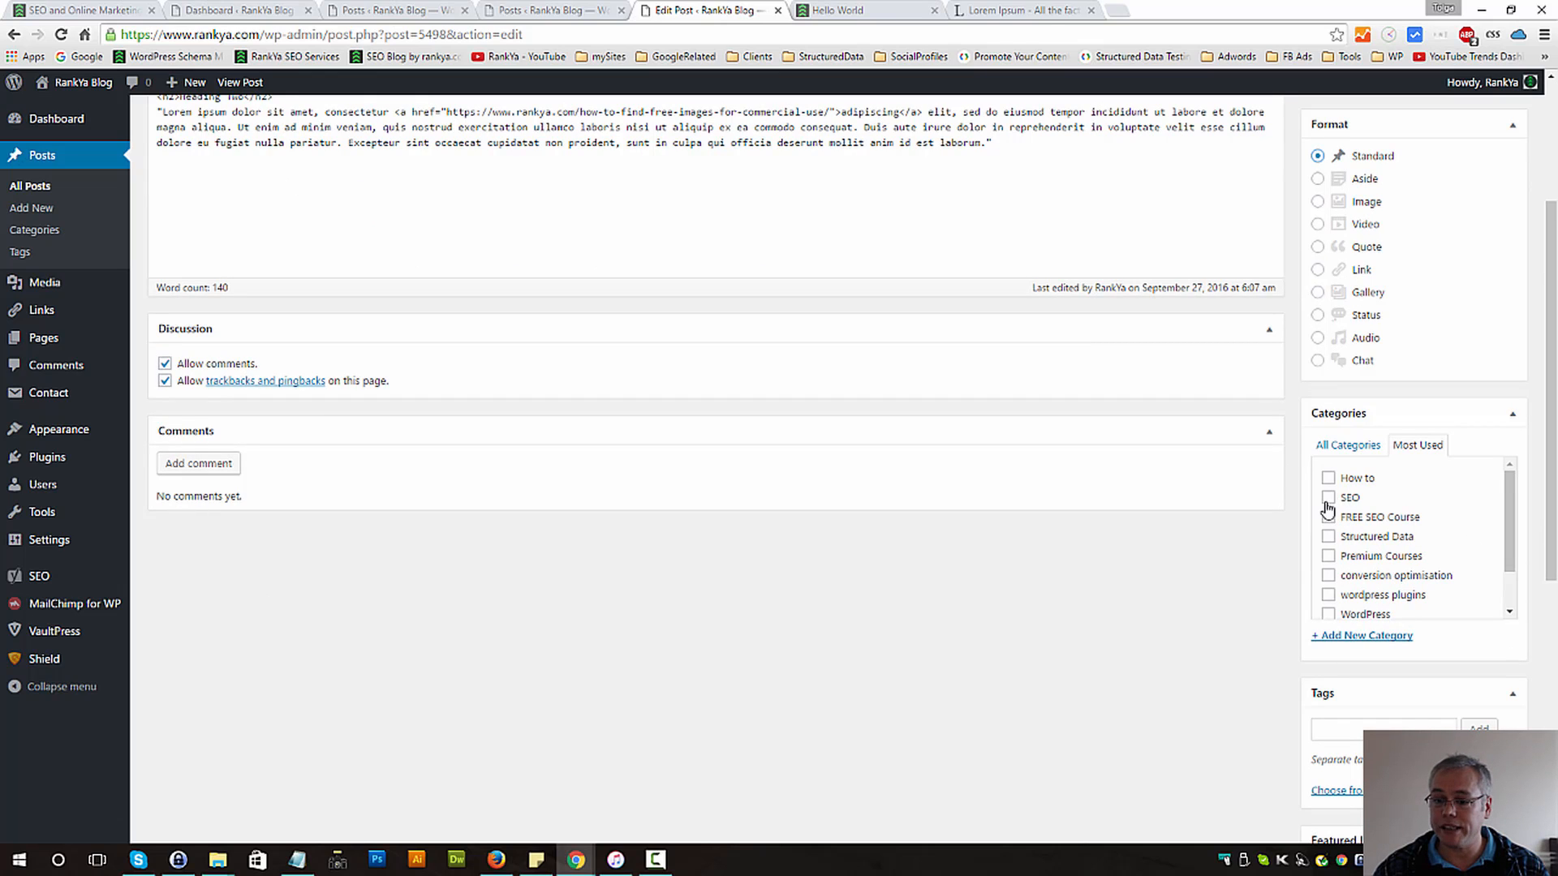
pyautogui.click(1327, 498)
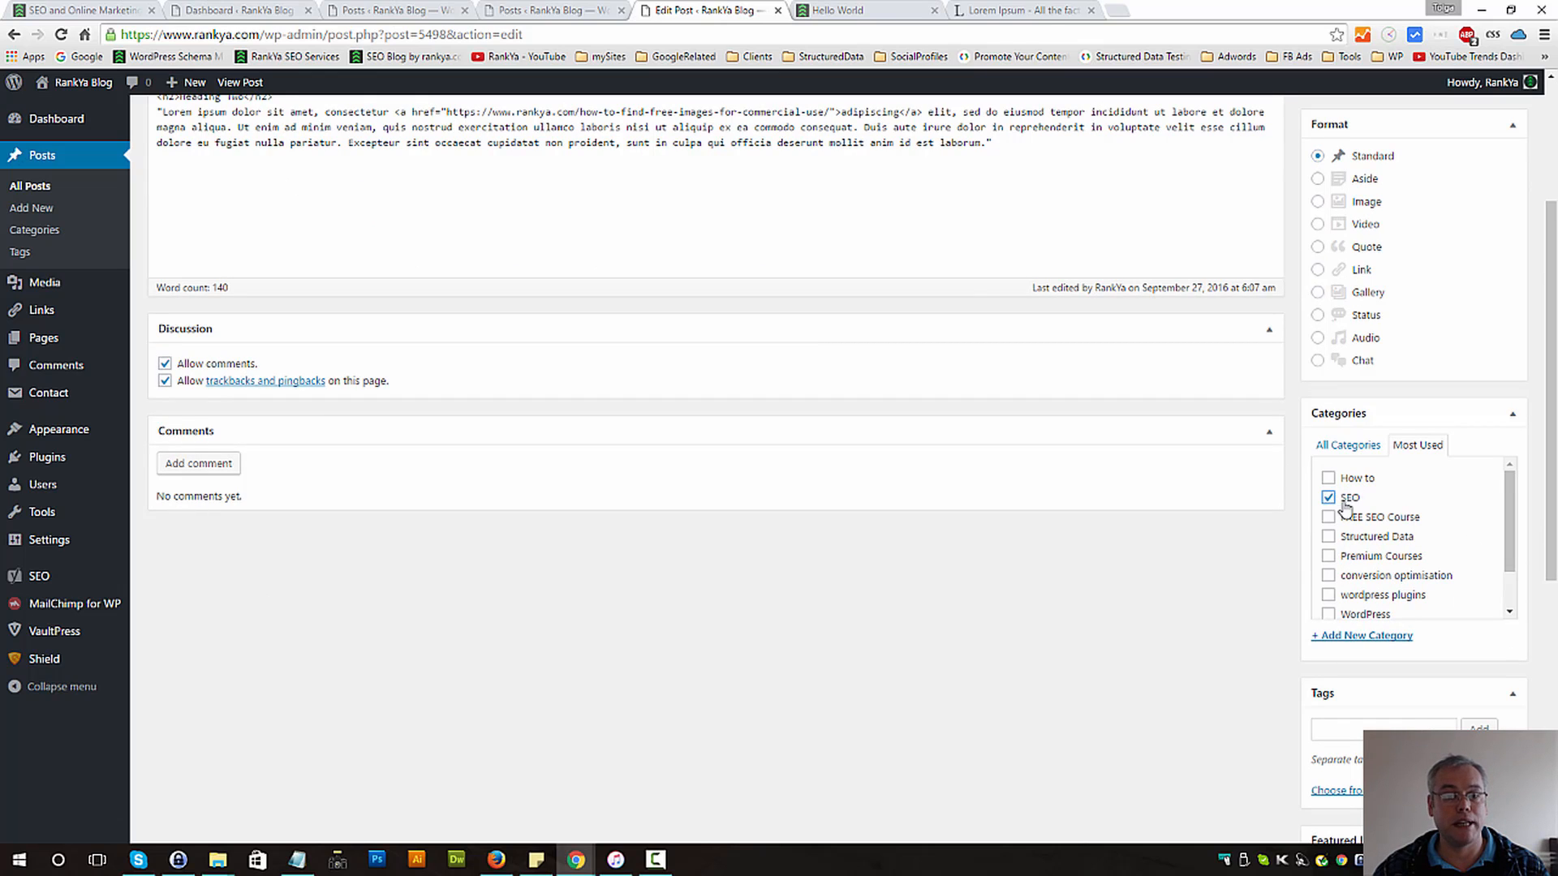
pyautogui.click(1327, 498)
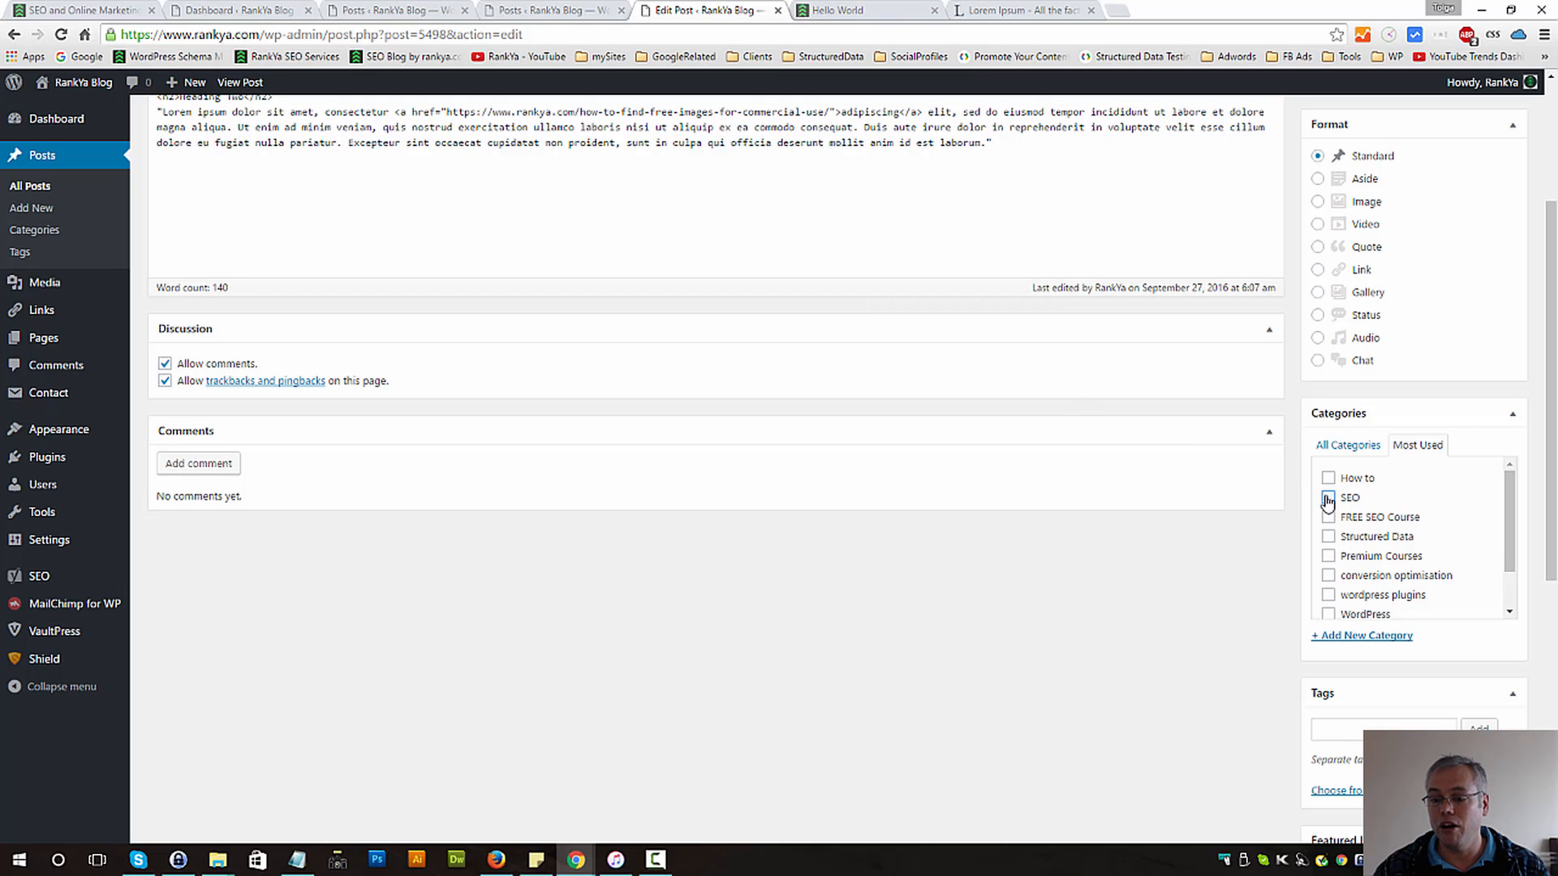
# Step: Create a category named "new category" without a parent, assign the post to it and remove the Uncategorized assignment
pyautogui.click(1372, 641)
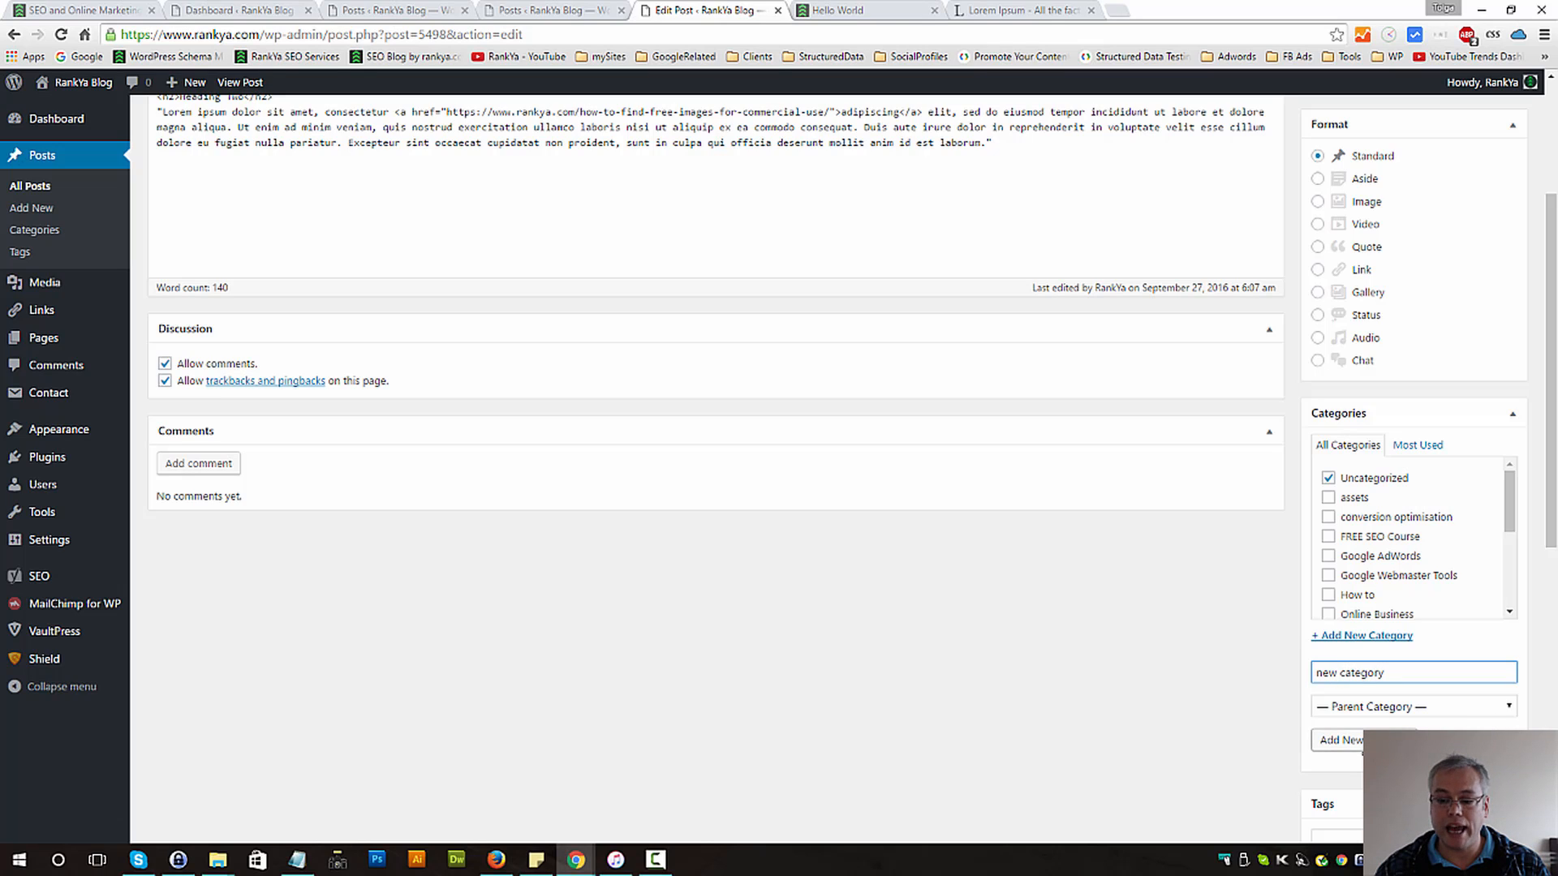
pyautogui.click(1442, 714)
pyautogui.click(1440, 714)
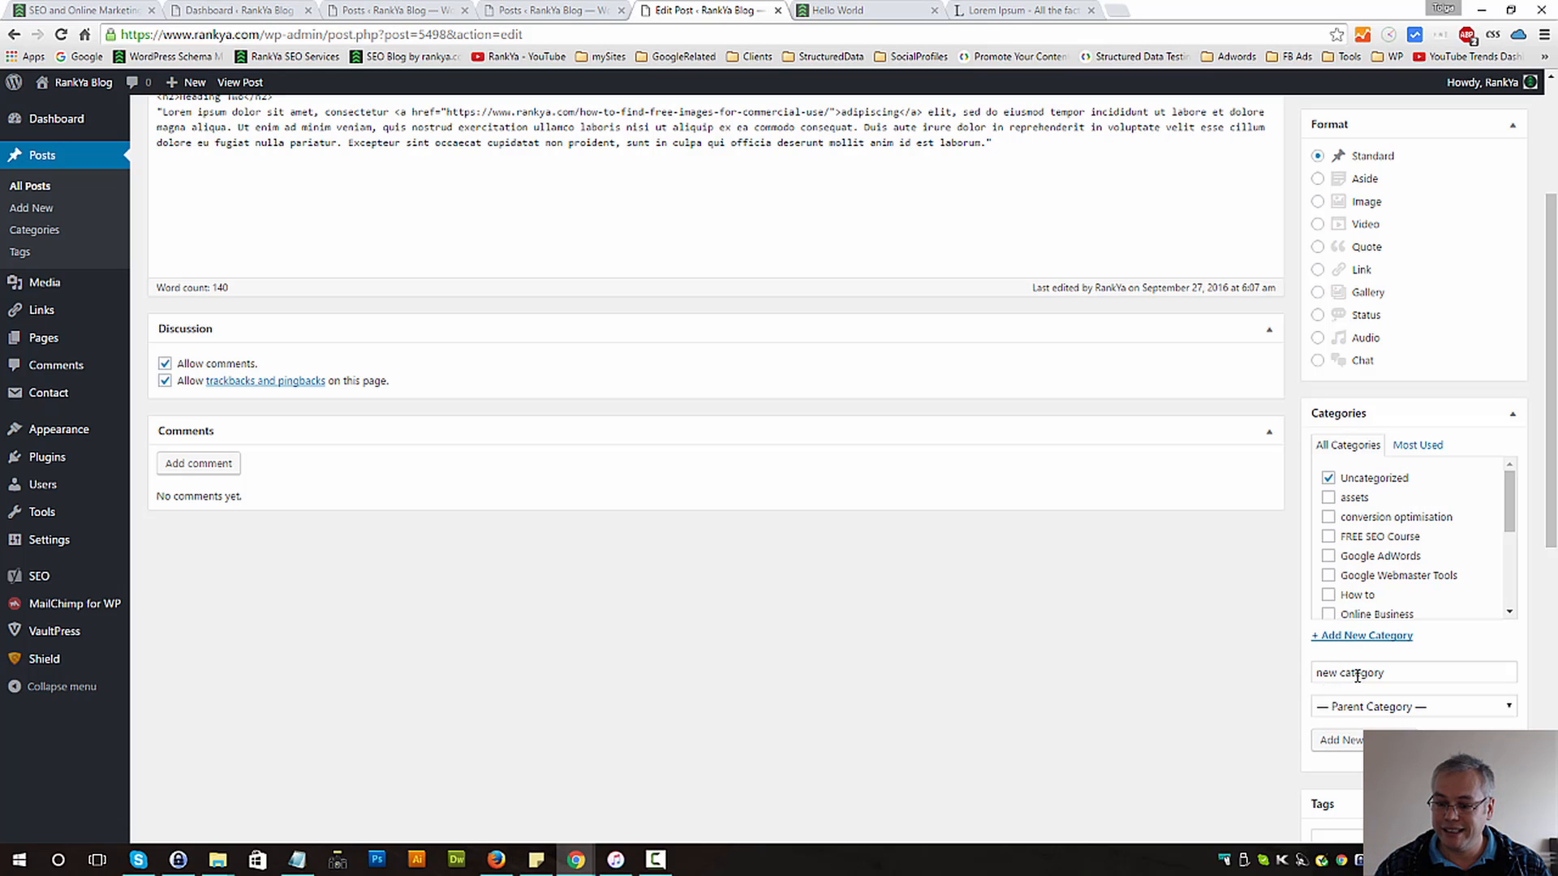
pyautogui.click(1380, 741)
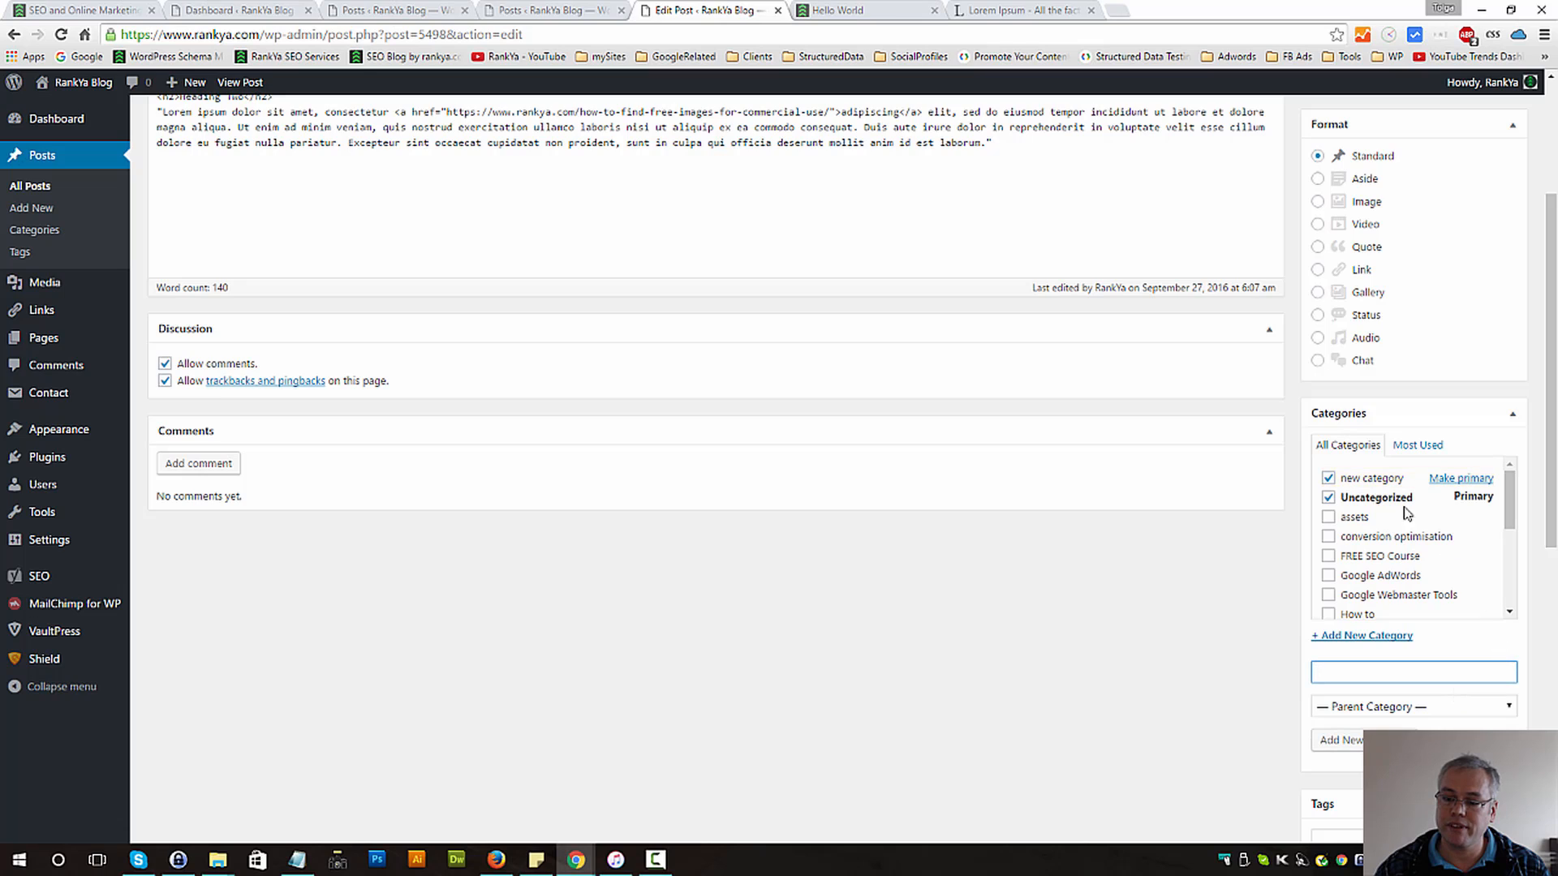
pyautogui.click(1328, 496)
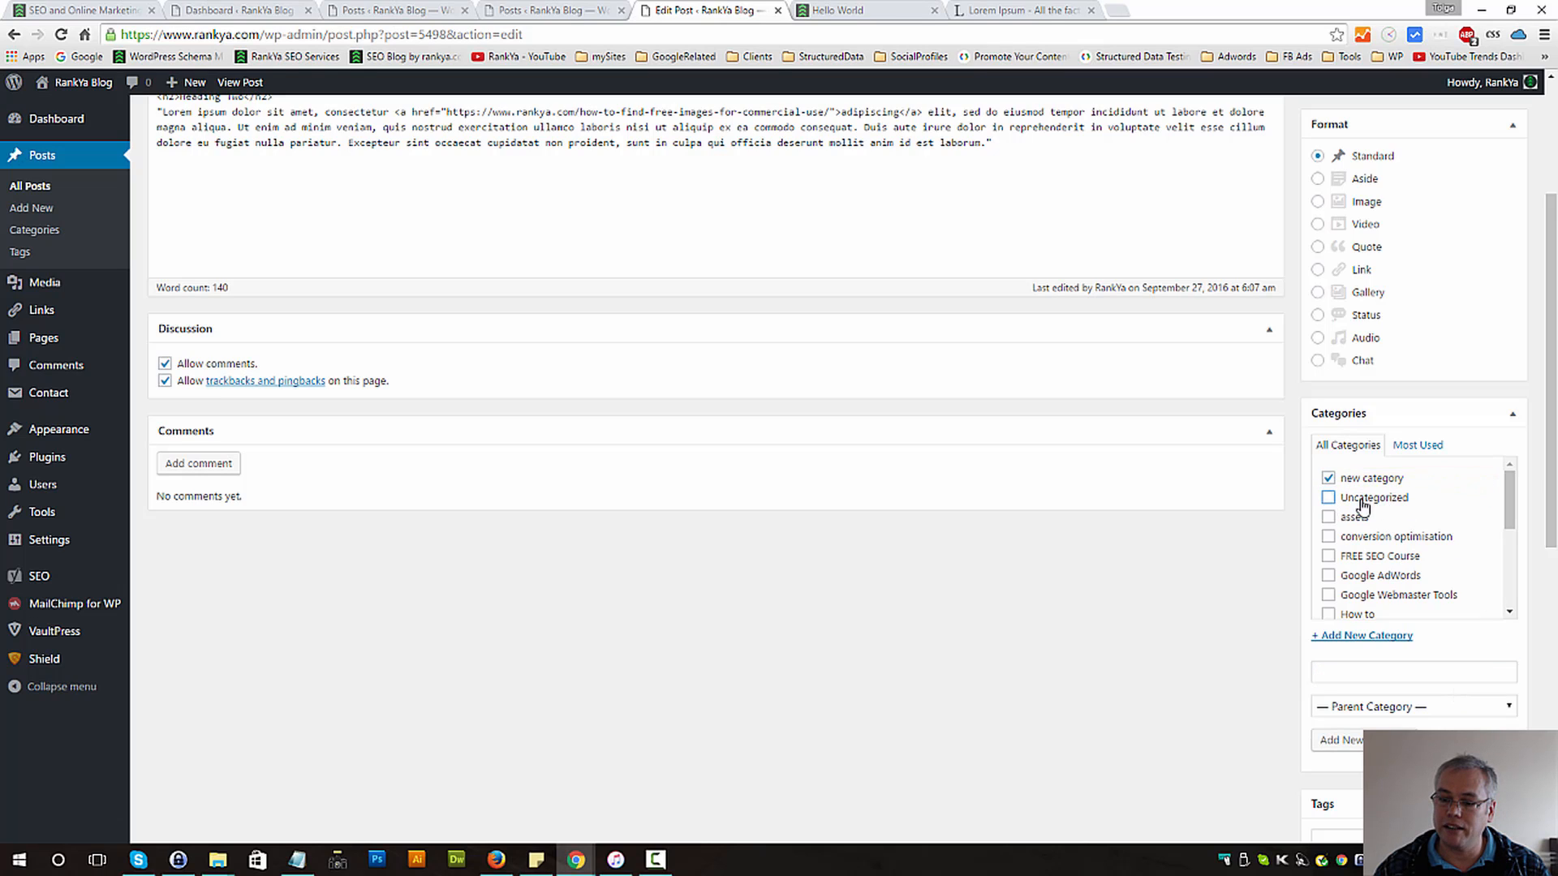
pyautogui.click(1360, 480)
pyautogui.click(1357, 481)
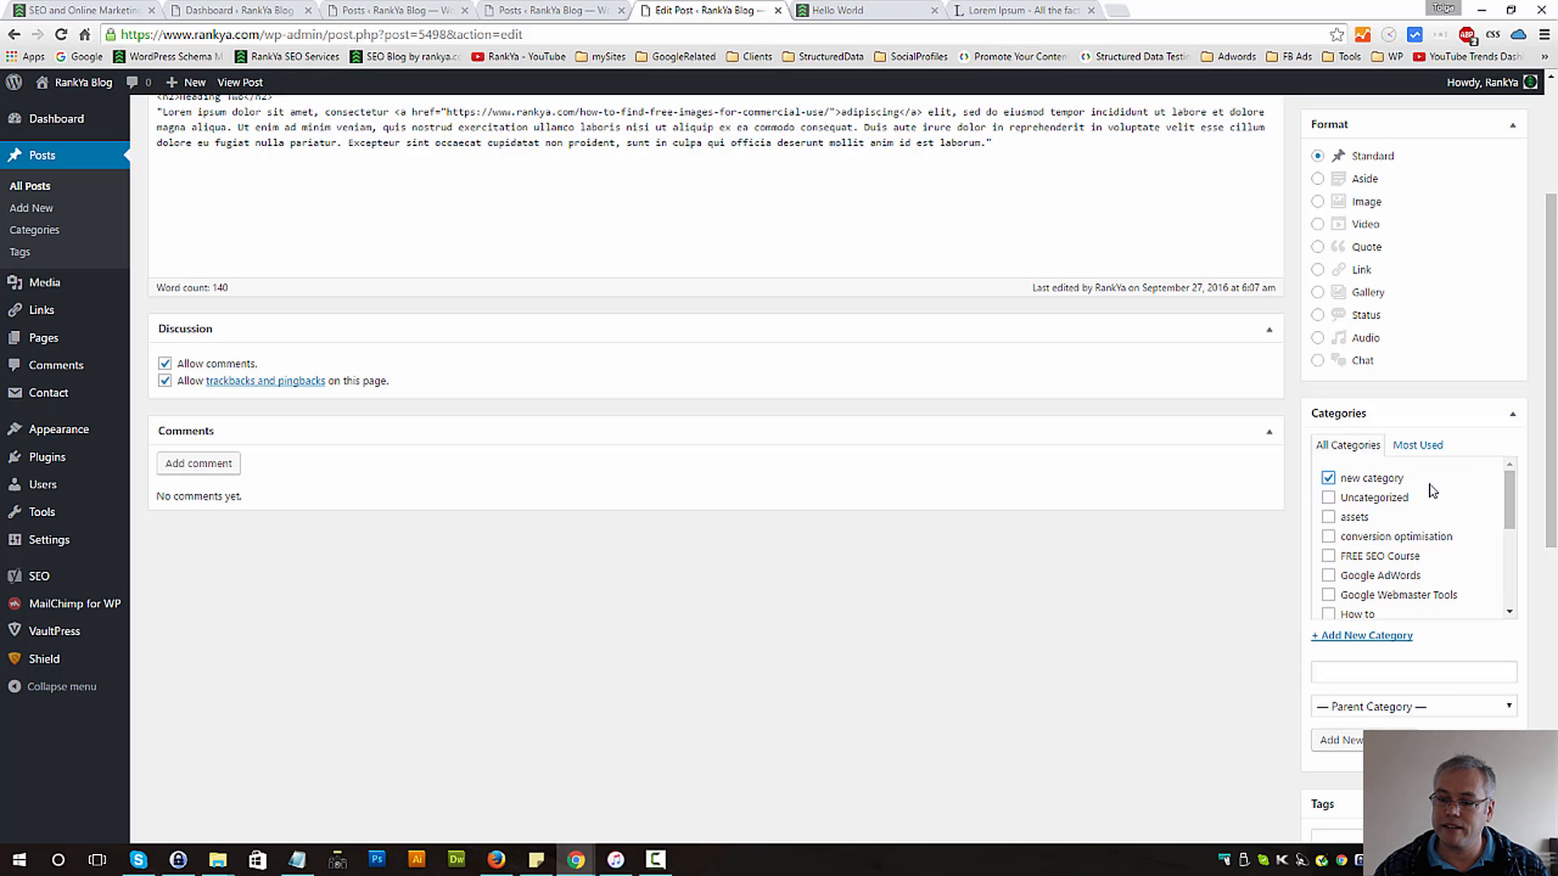
# Step: Try assigning the conversion optimisation and FREE SEO Course categories to the post as well, and deselect both again
pyautogui.click(1328, 537)
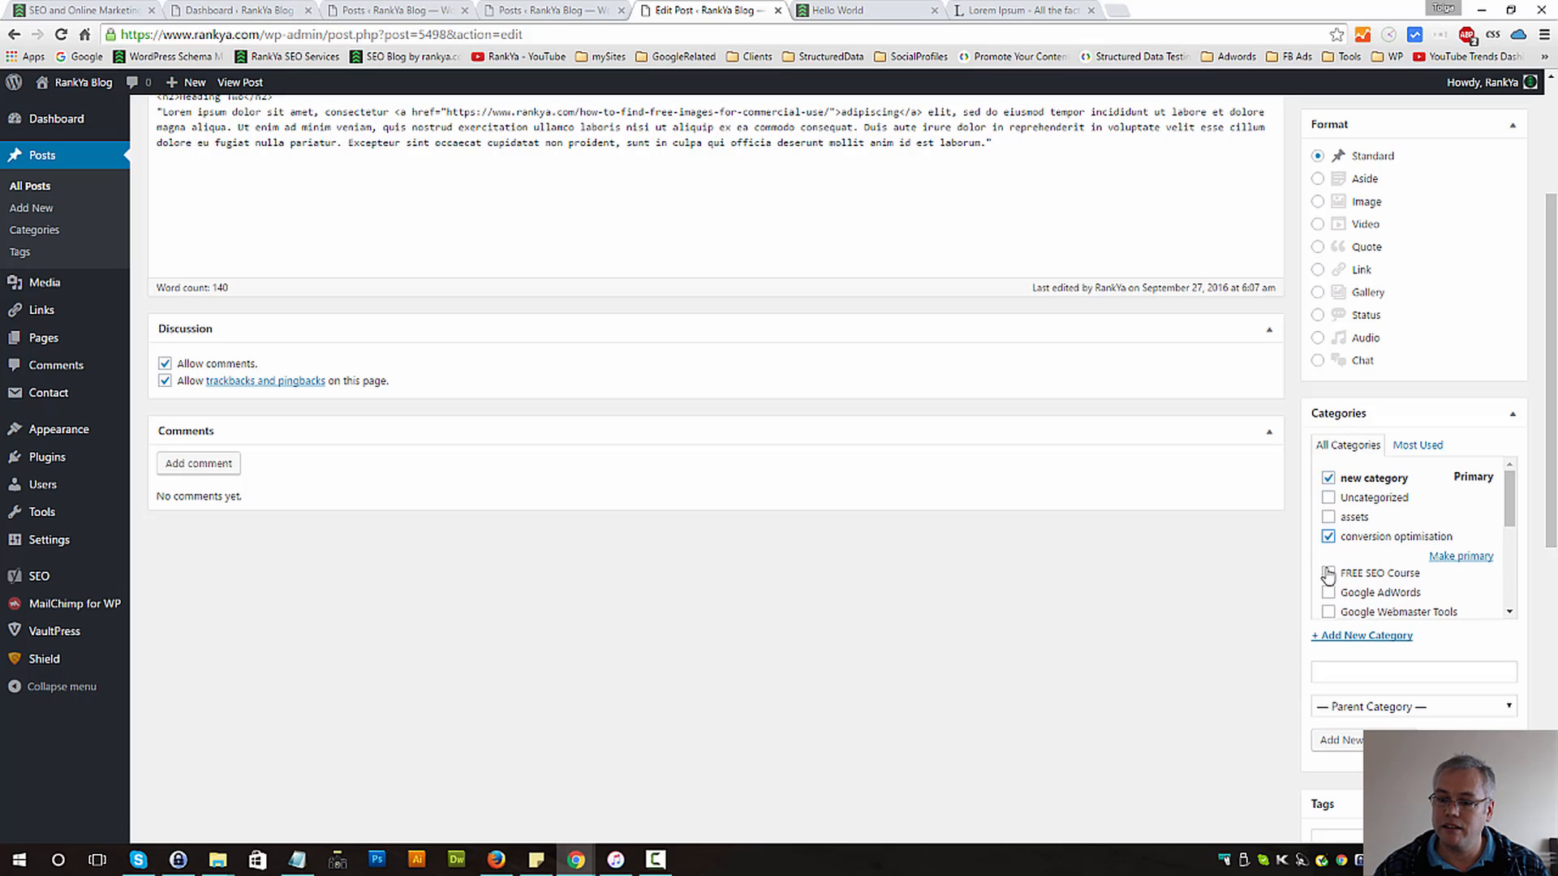
pyautogui.click(1328, 573)
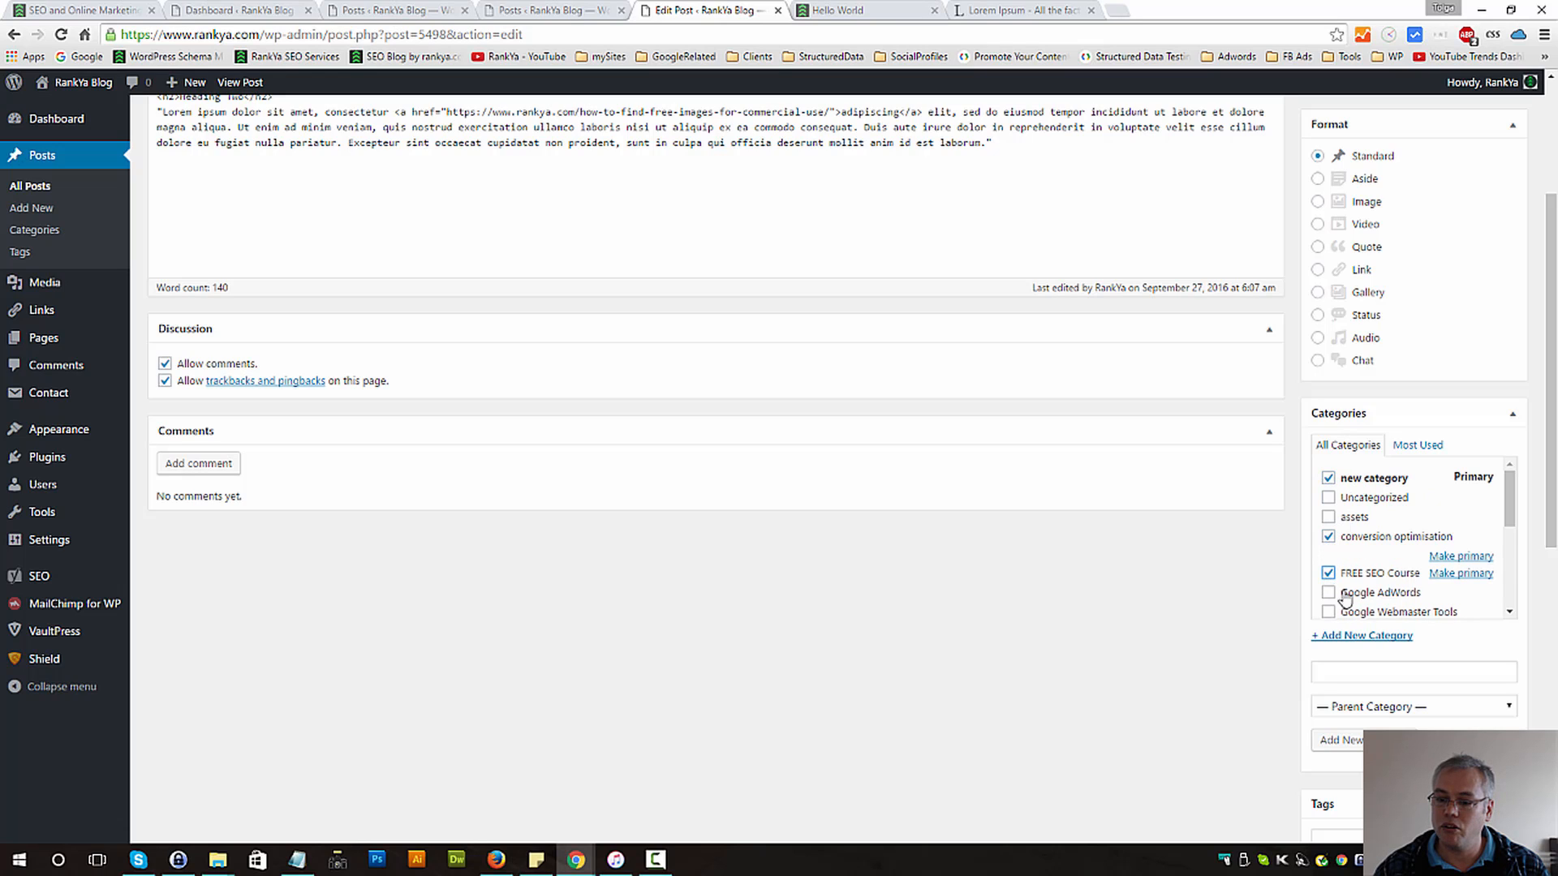
pyautogui.click(1329, 538)
pyautogui.click(1328, 555)
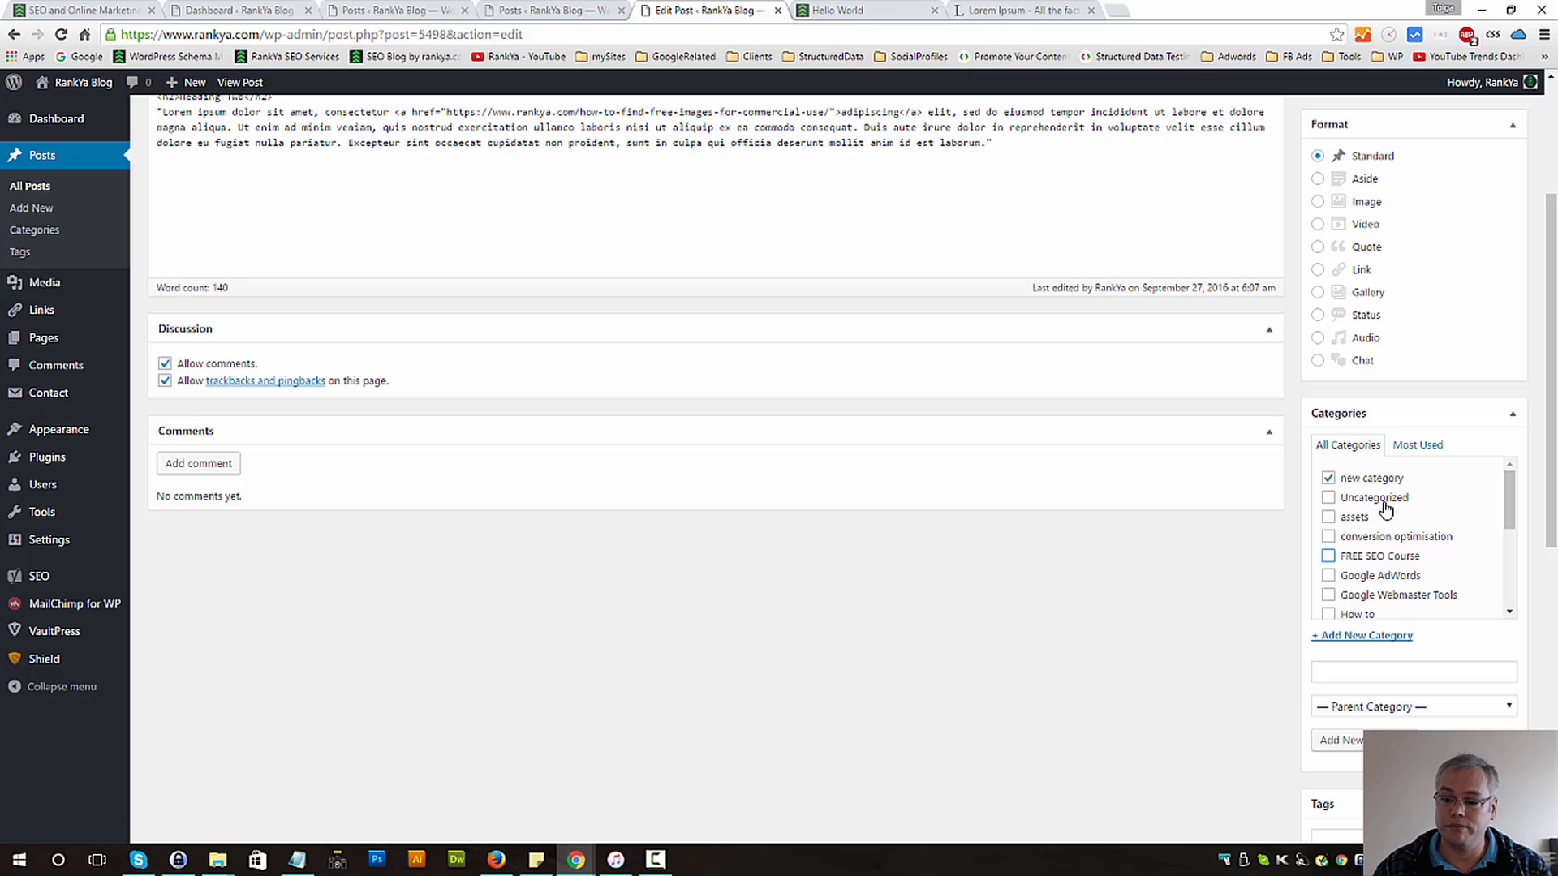
# Step: Add the tags "hello" and "world" to the post
pyautogui.scroll(-4, 1342, 556)
pyautogui.click(1354, 519)
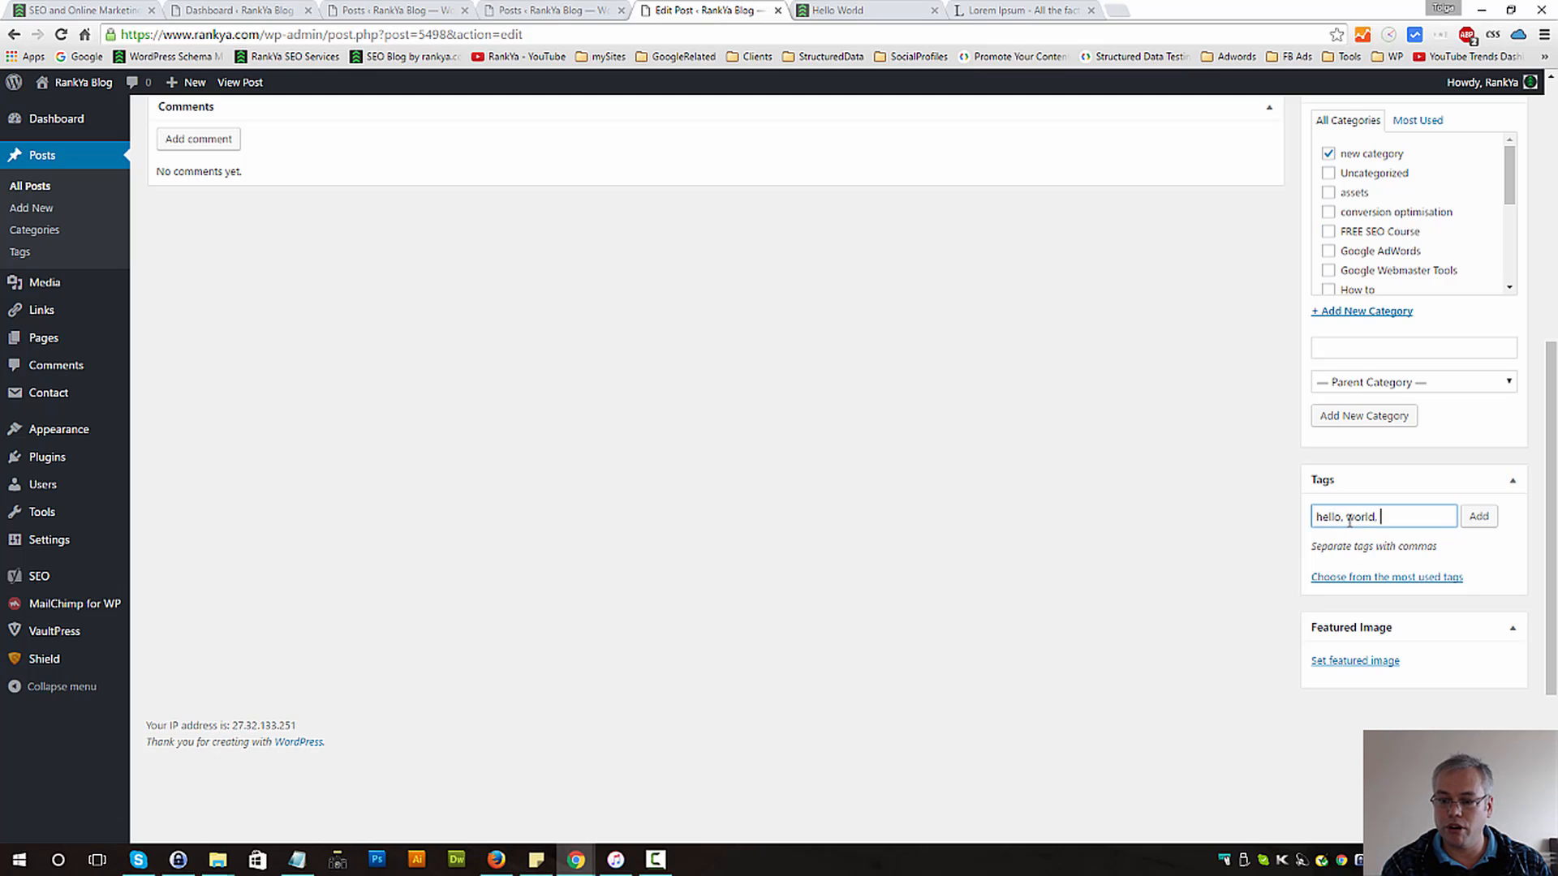
pyautogui.click(1478, 519)
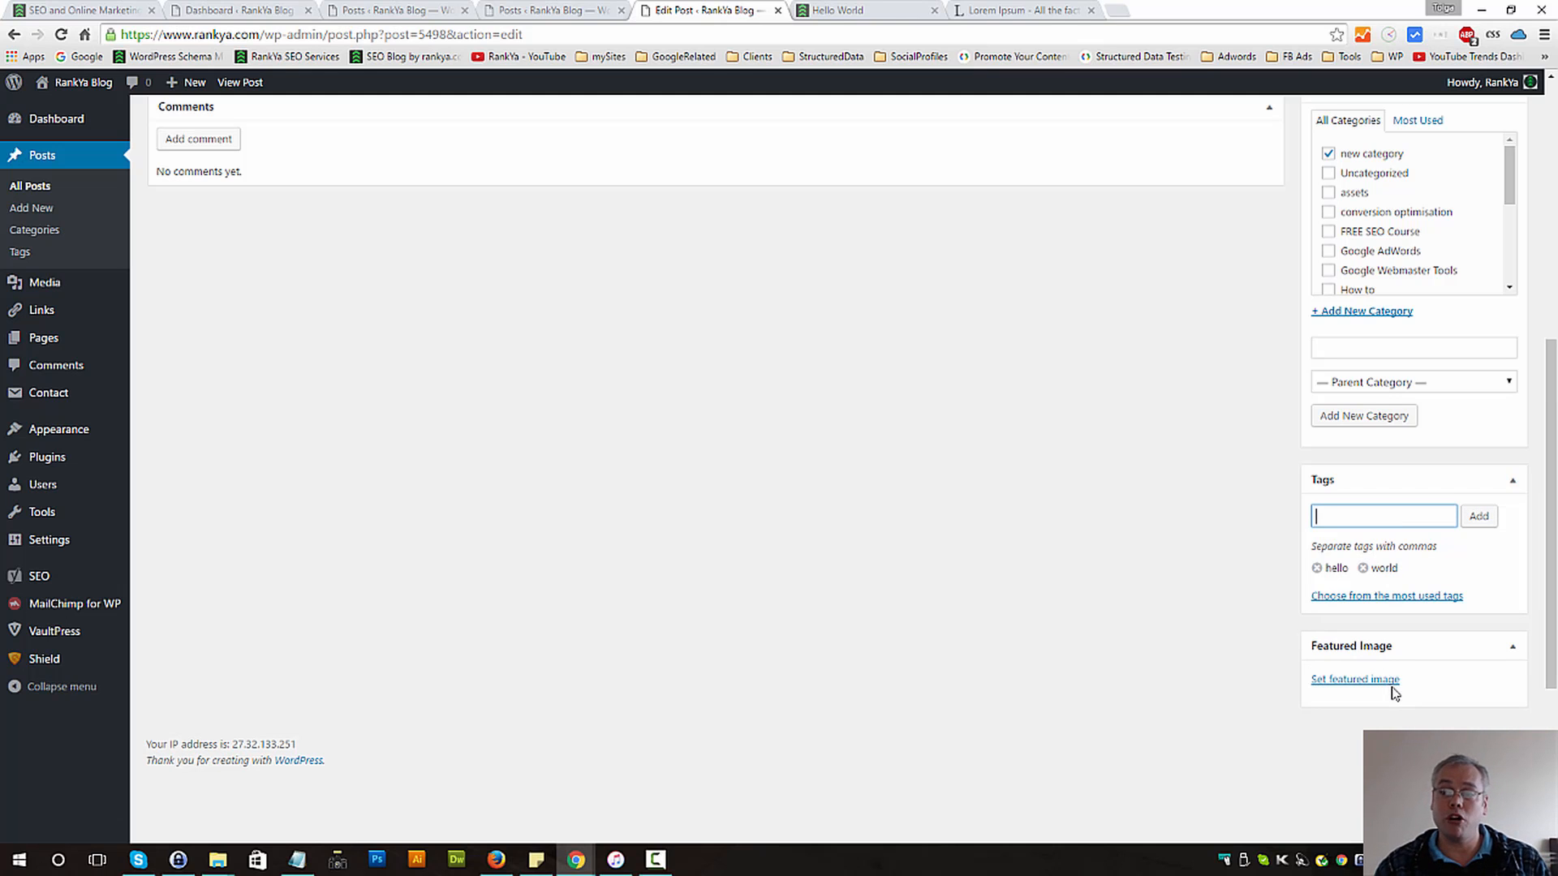
# Step: Set the green Google Webmaster Tools for SEO picture from the media library as the post's featured image
pyautogui.scroll(7, 1106, 549)
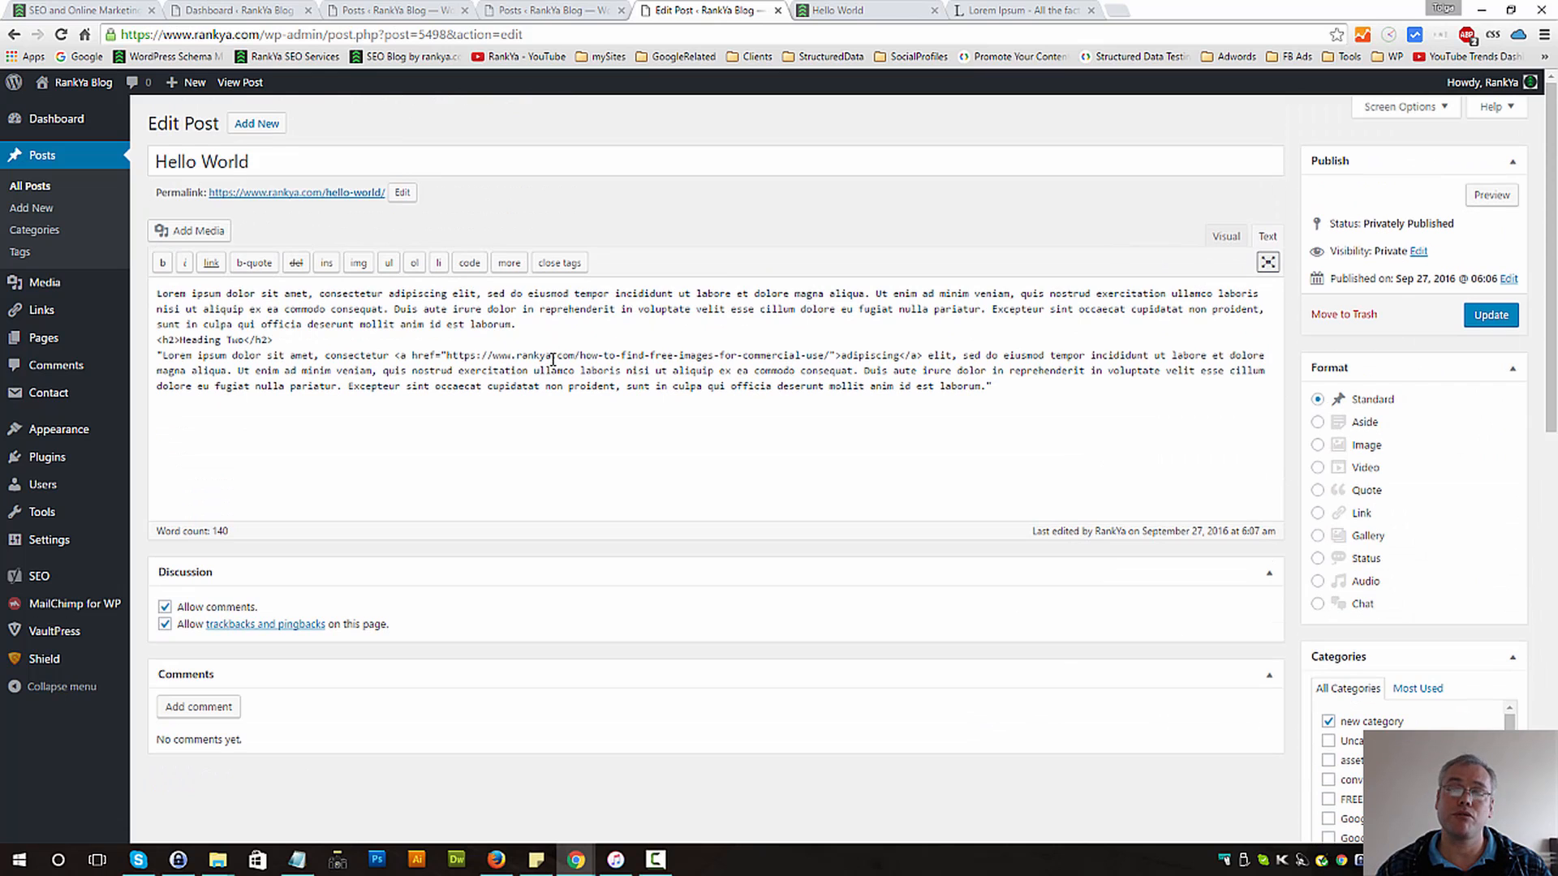
pyautogui.scroll(-10, 1315, 763)
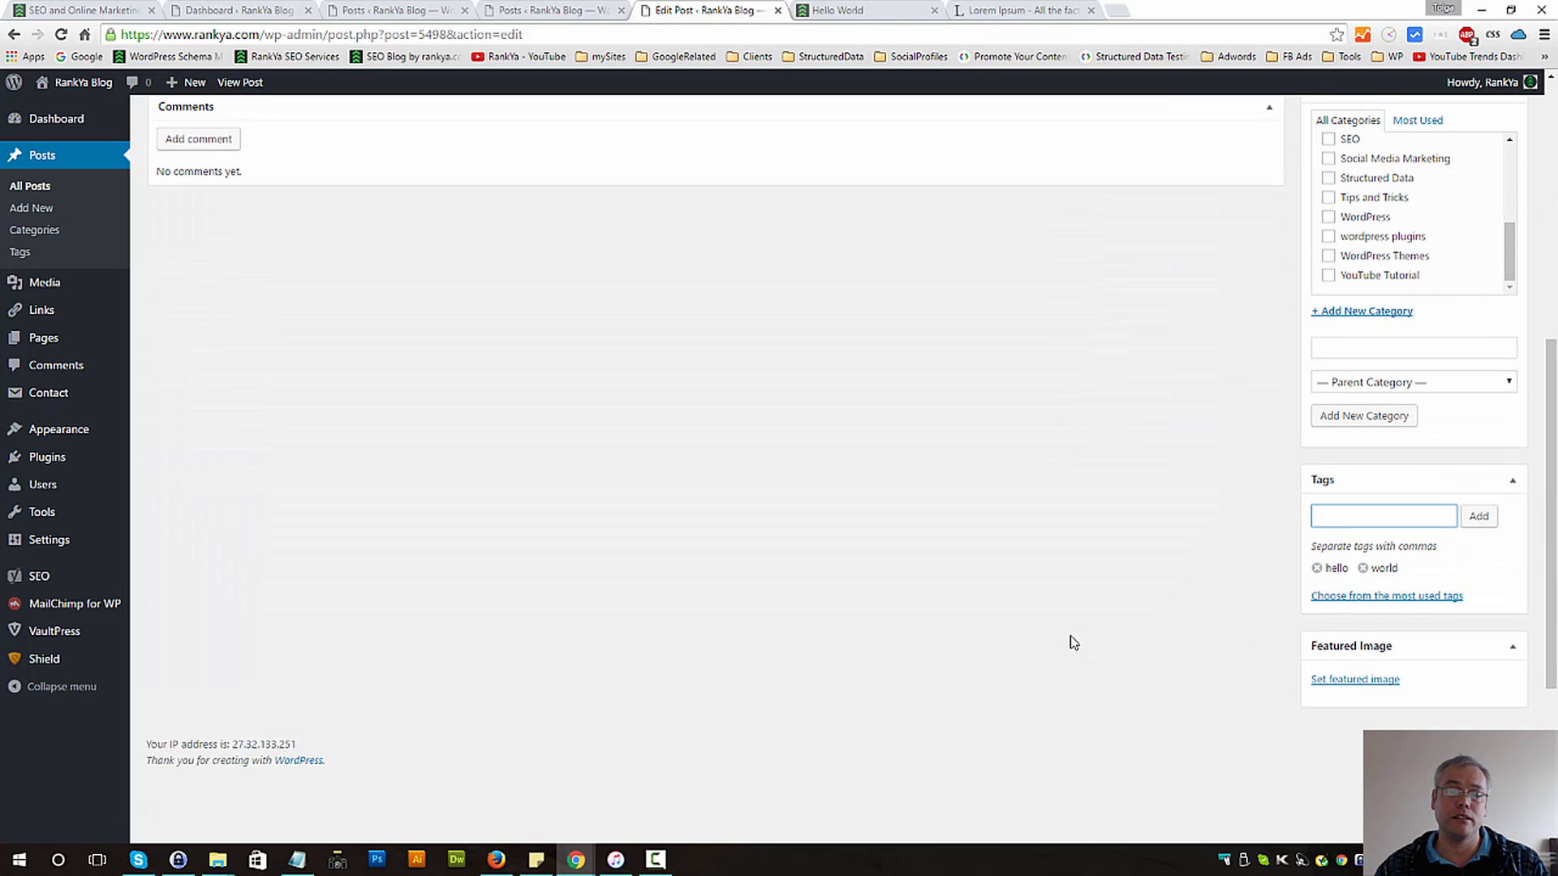
pyautogui.scroll(7, 1073, 642)
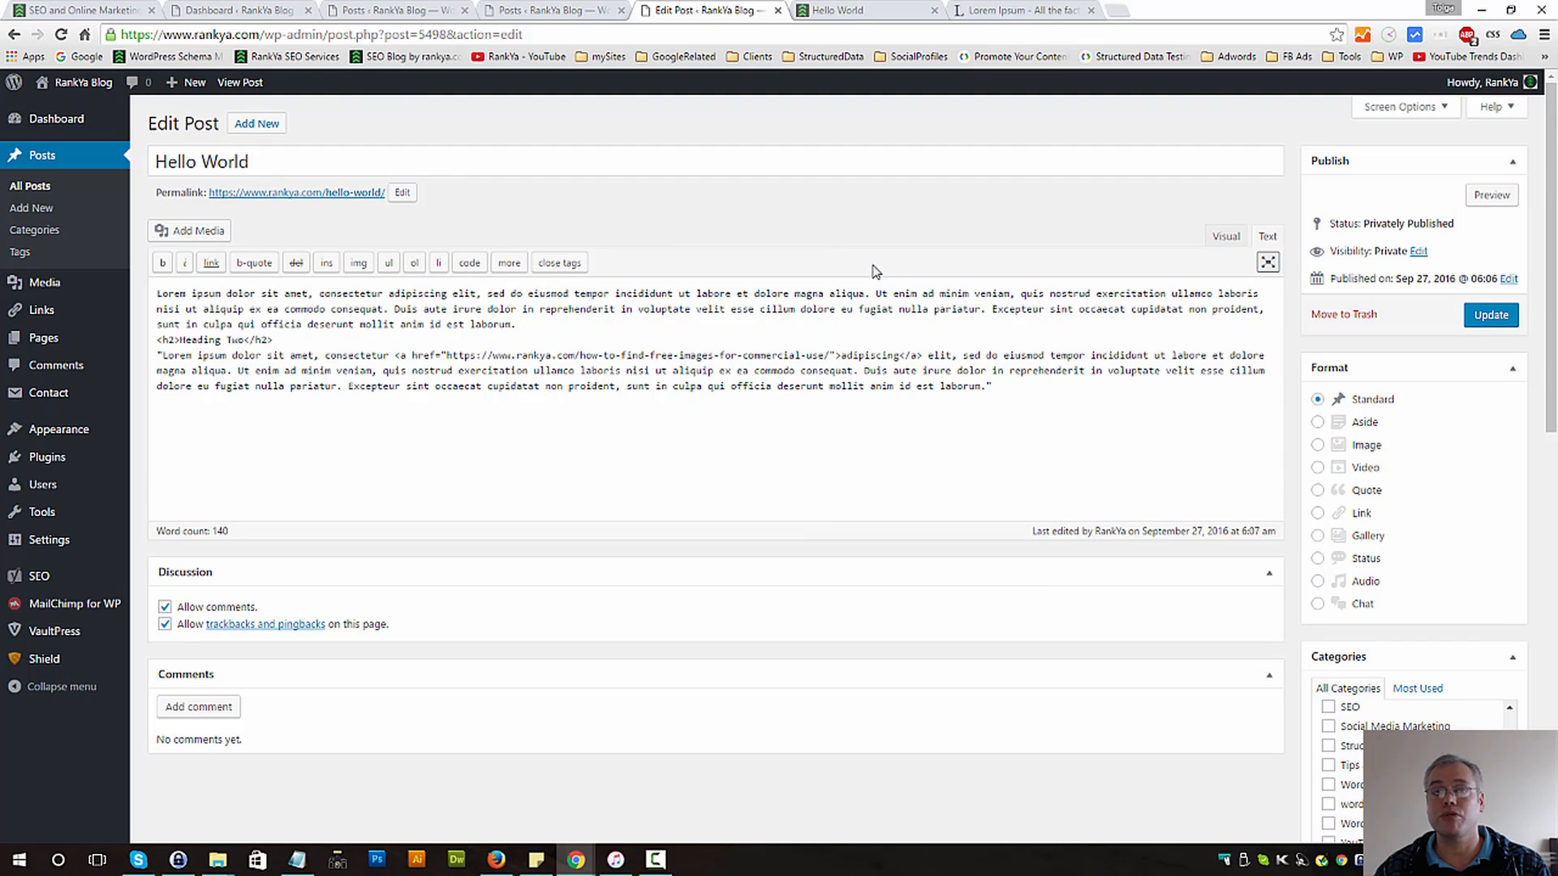
pyautogui.scroll(-10, 1046, 638)
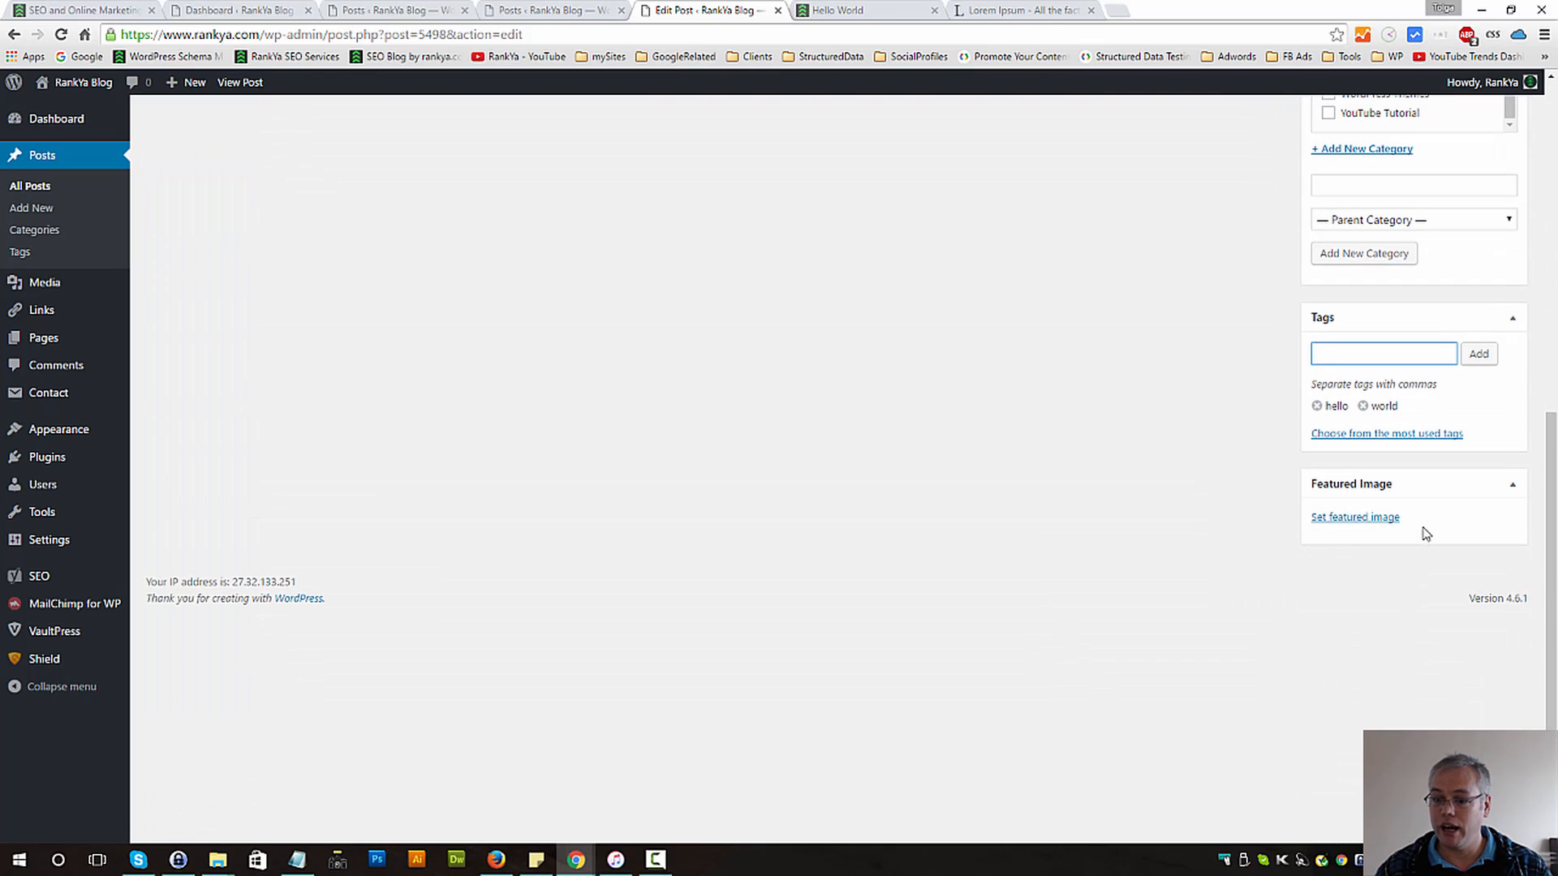
pyautogui.click(1361, 520)
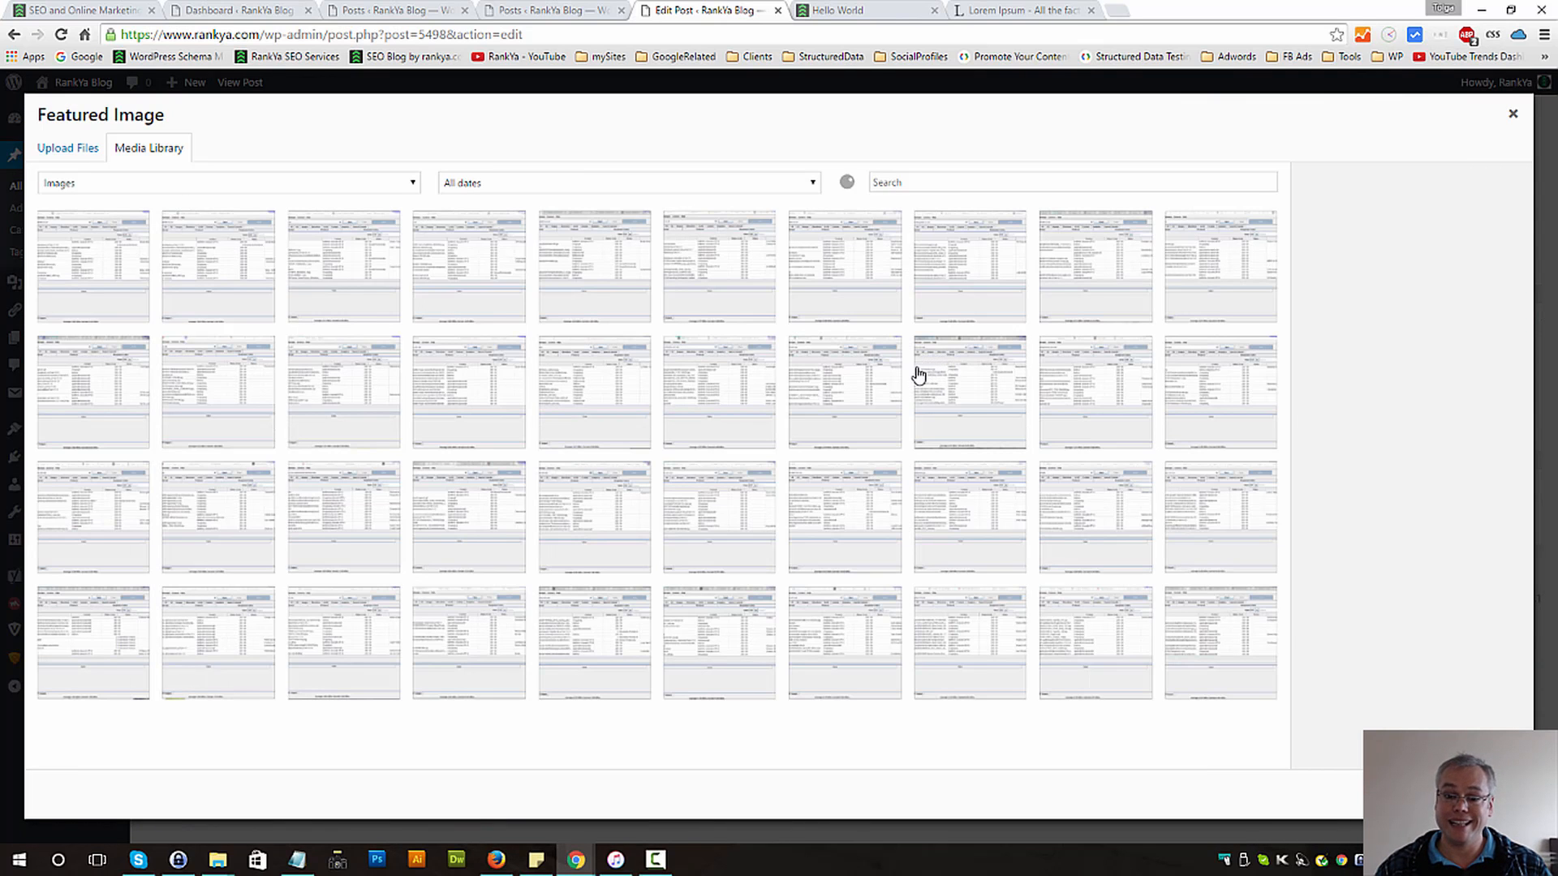
pyautogui.scroll(-6, 941, 468)
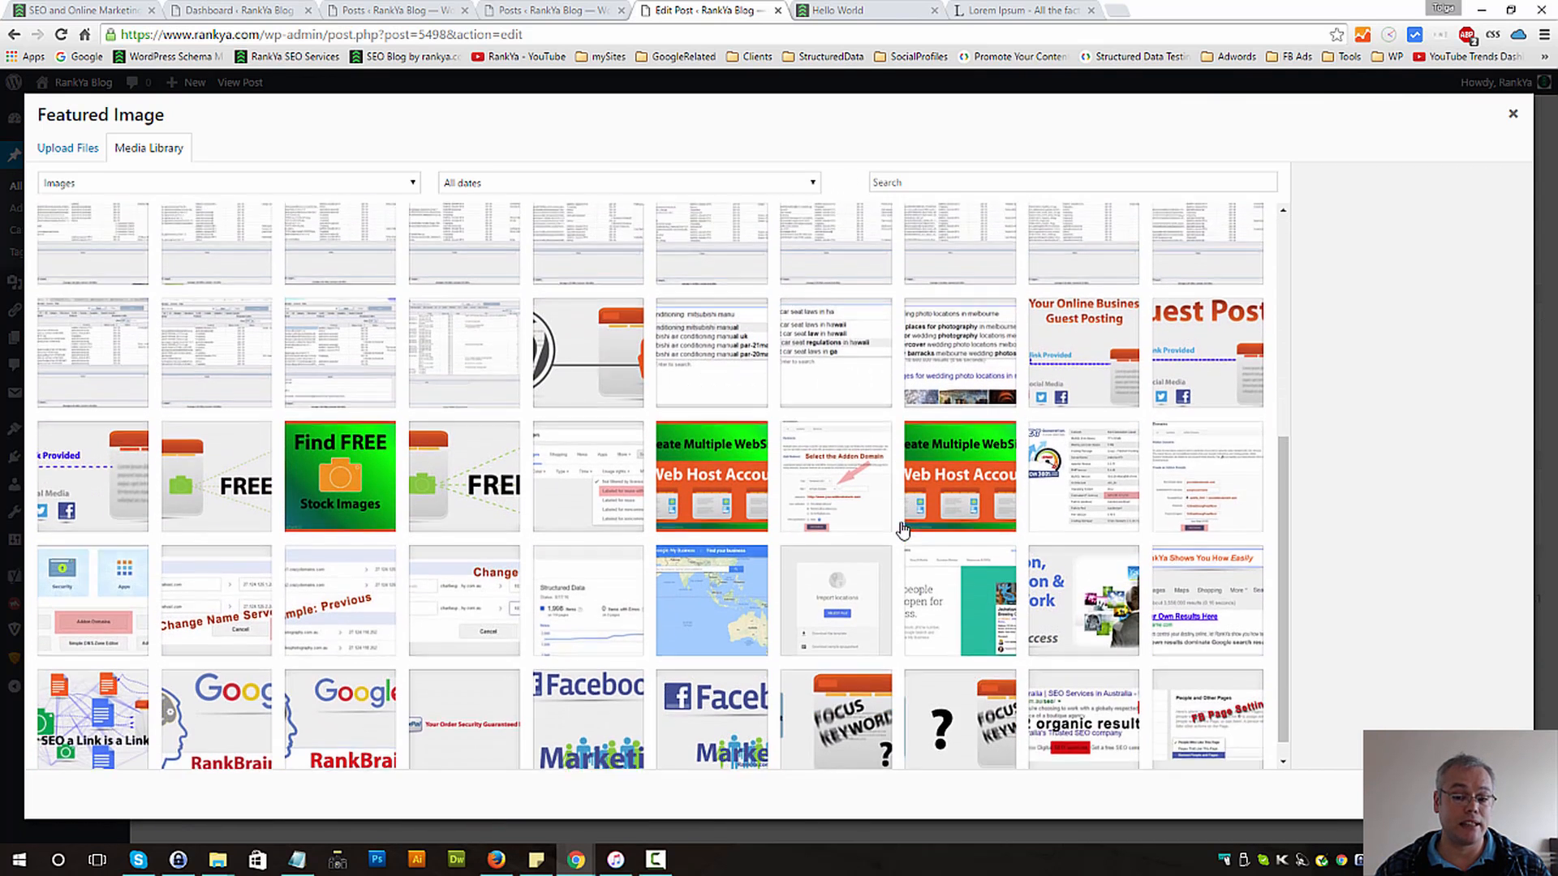
pyautogui.scroll(-5, 637, 582)
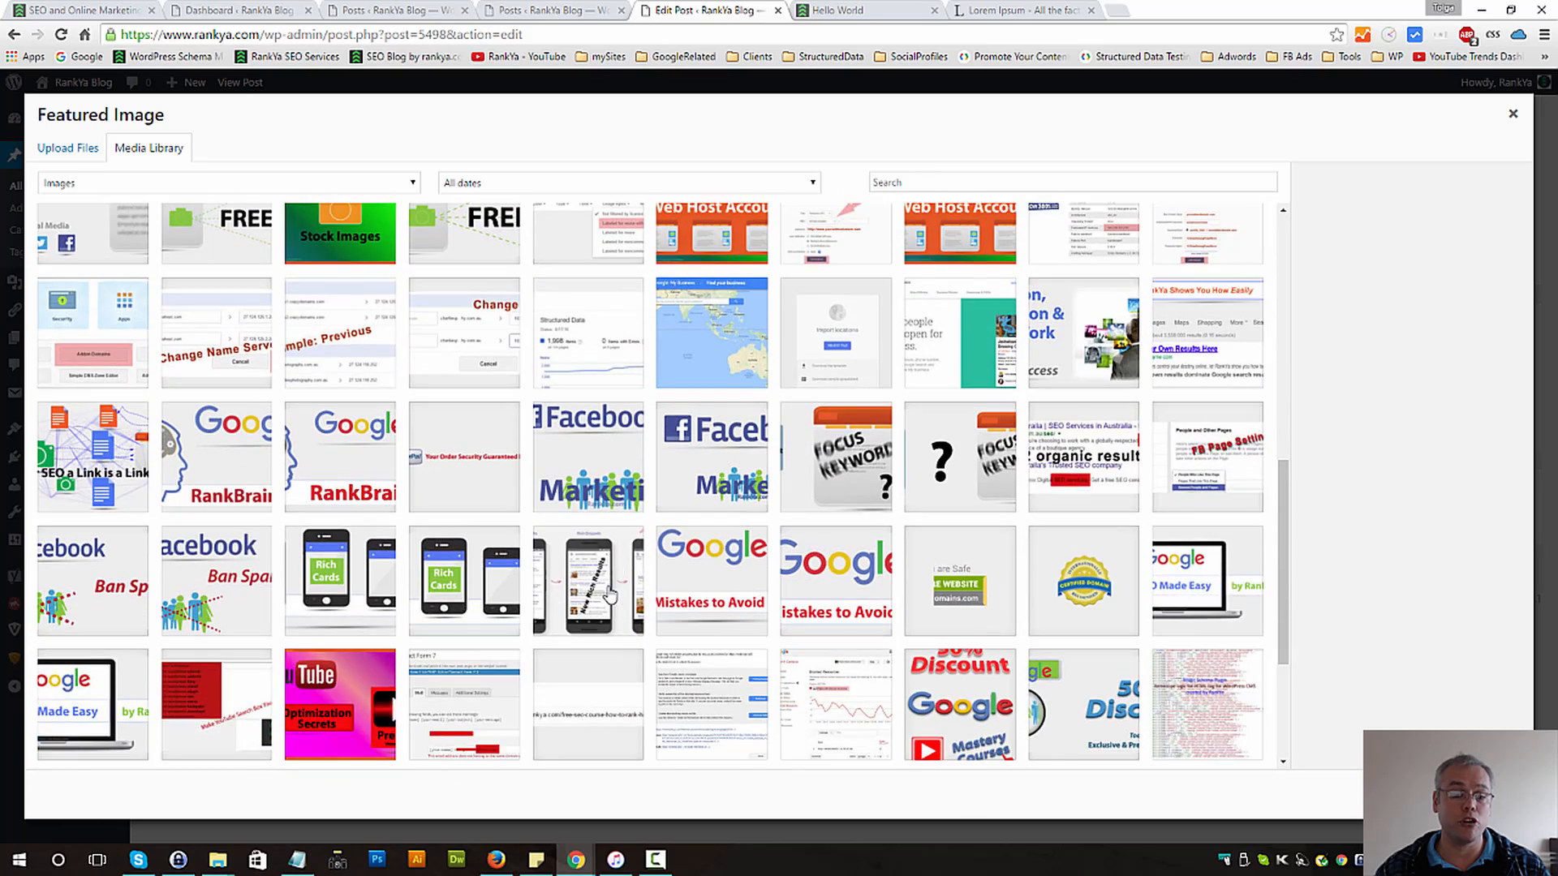
pyautogui.scroll(-2, 637, 582)
pyautogui.scroll(-5, 921, 552)
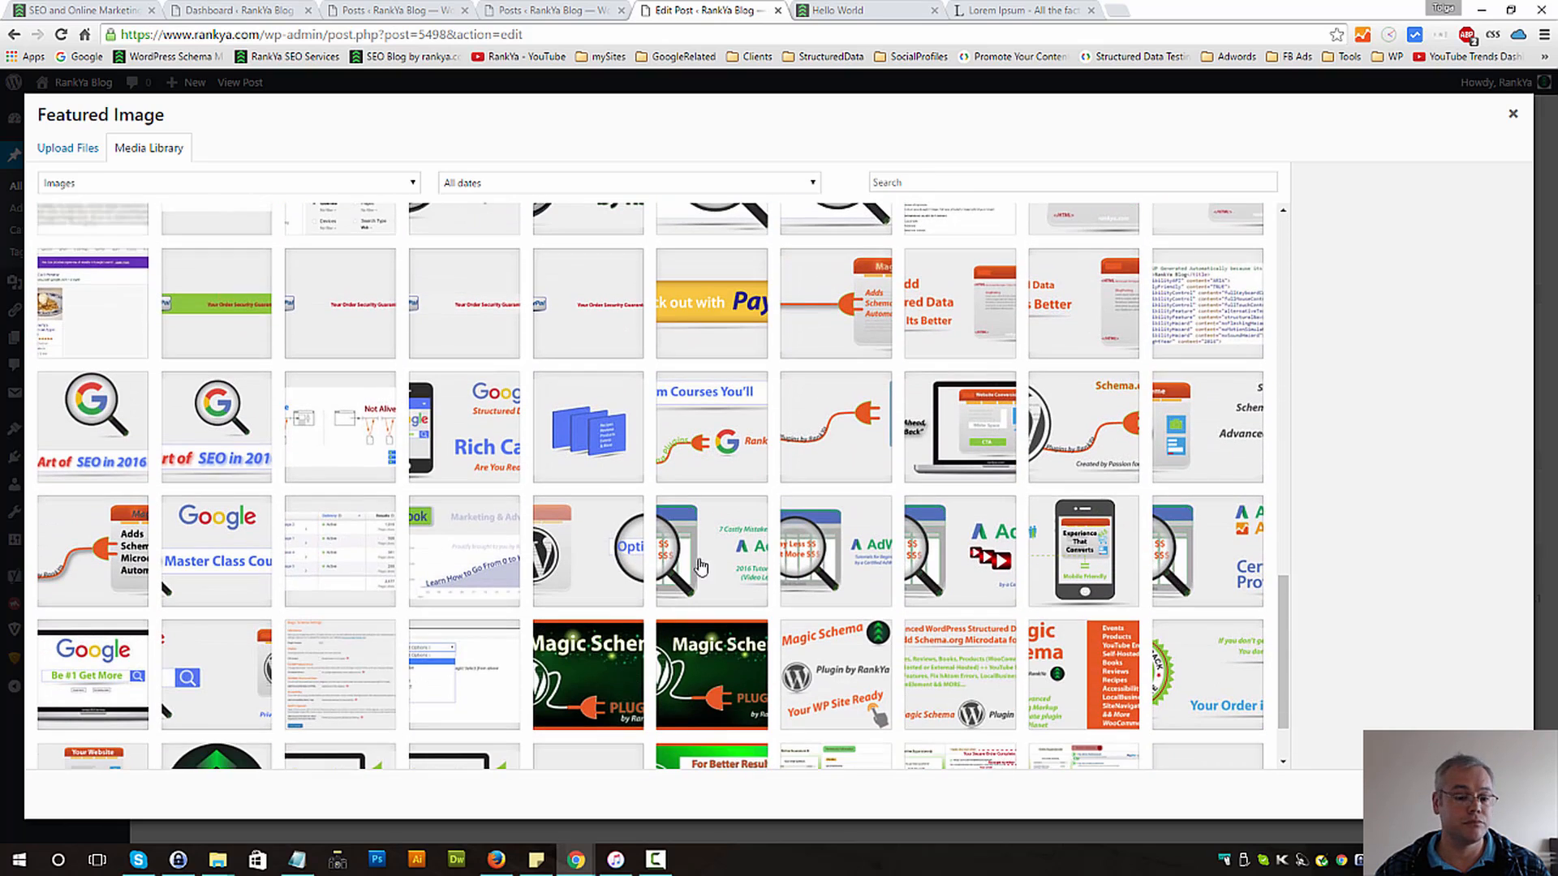
pyautogui.scroll(-3, 812, 581)
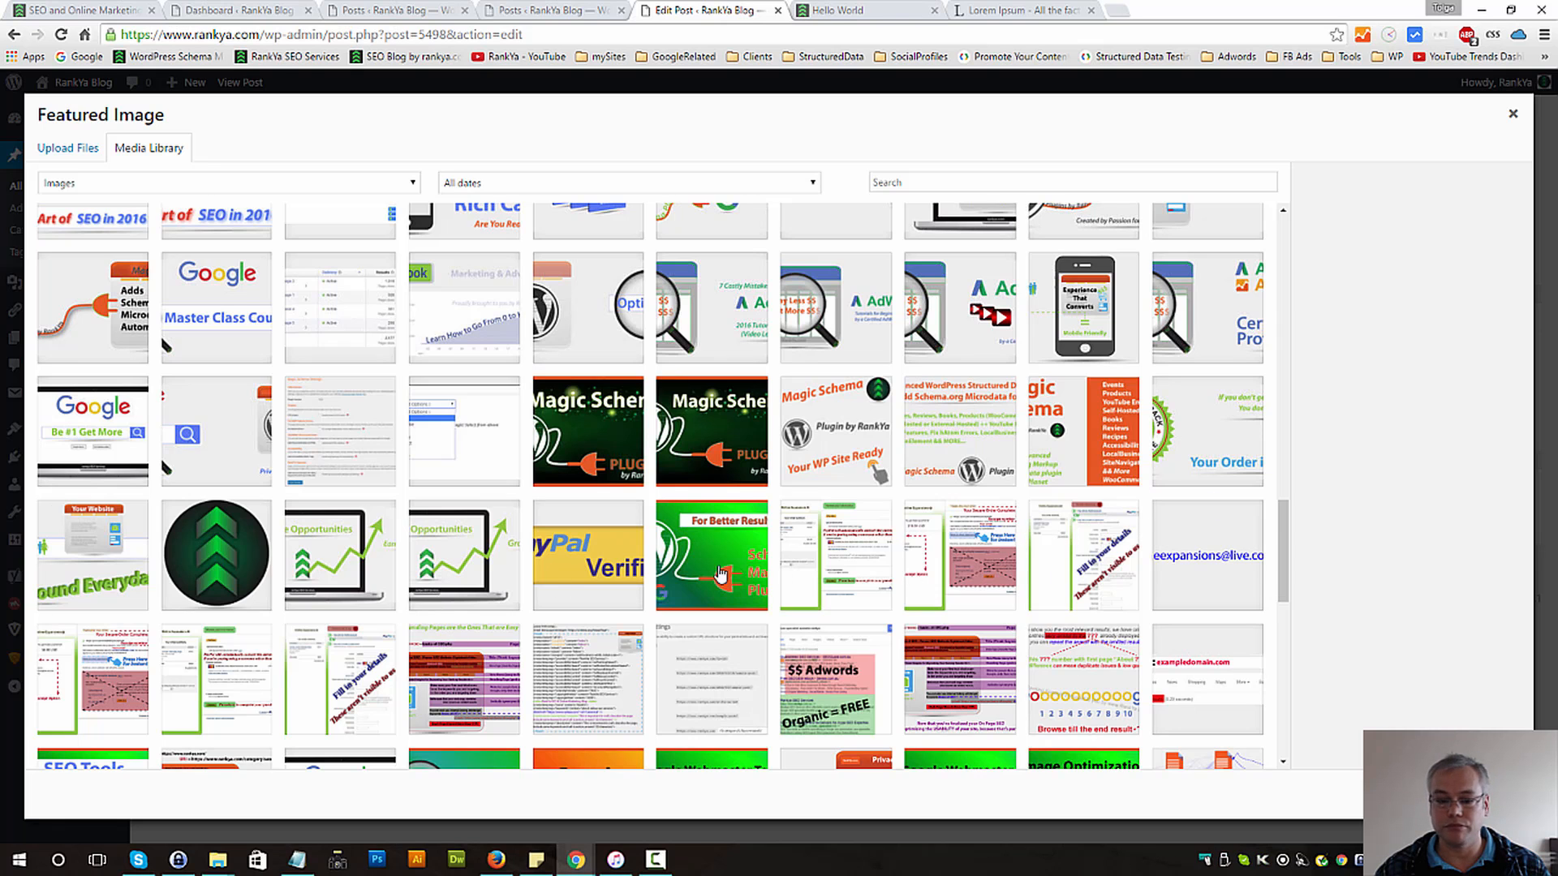
pyautogui.scroll(-4, 721, 576)
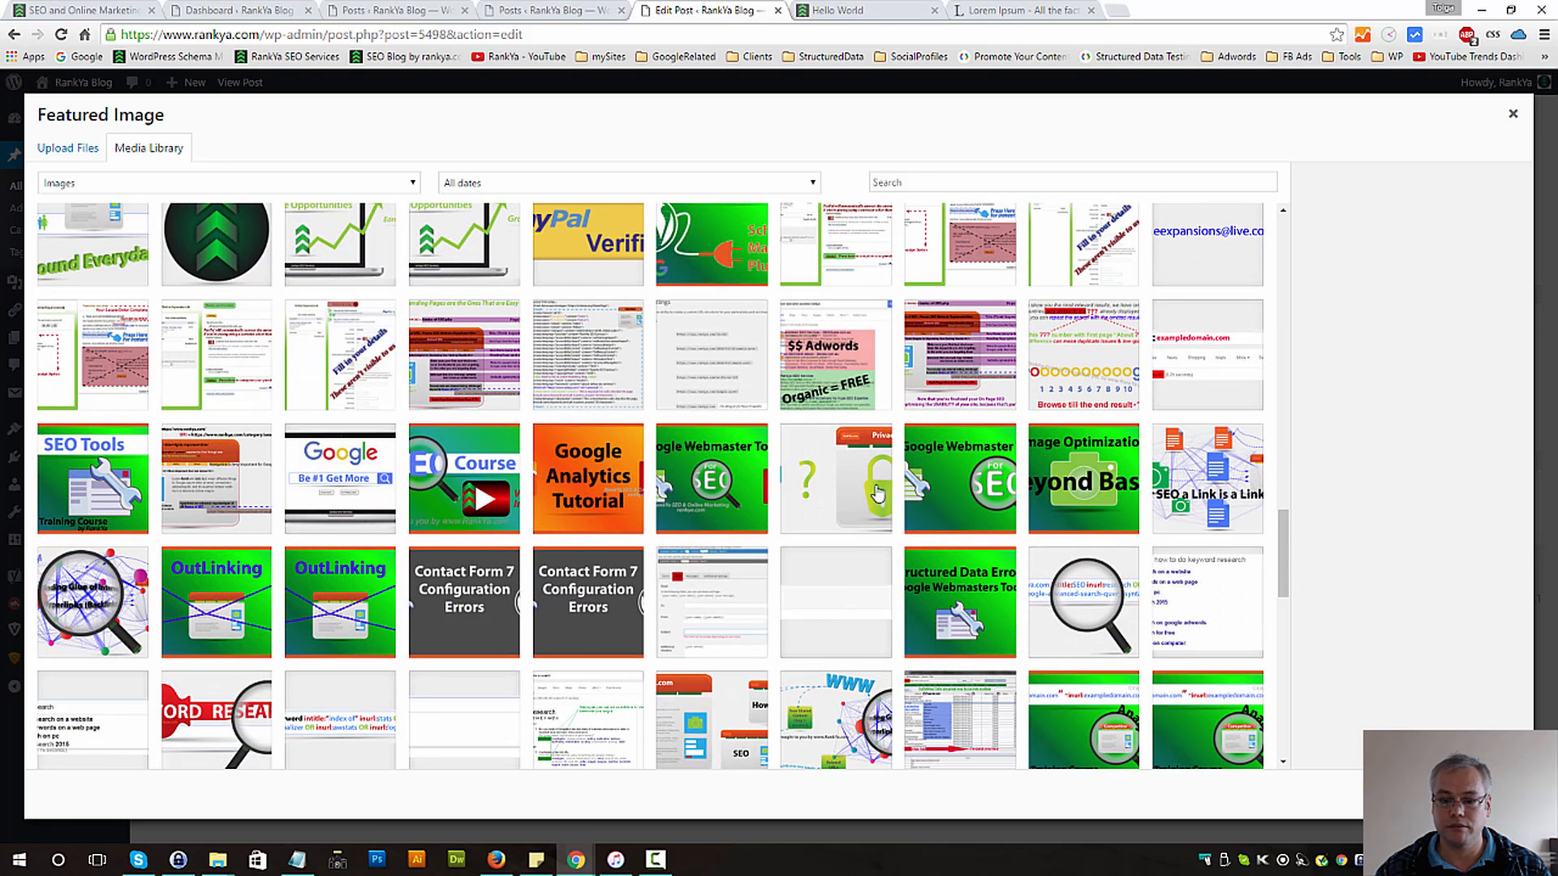
pyautogui.click(965, 500)
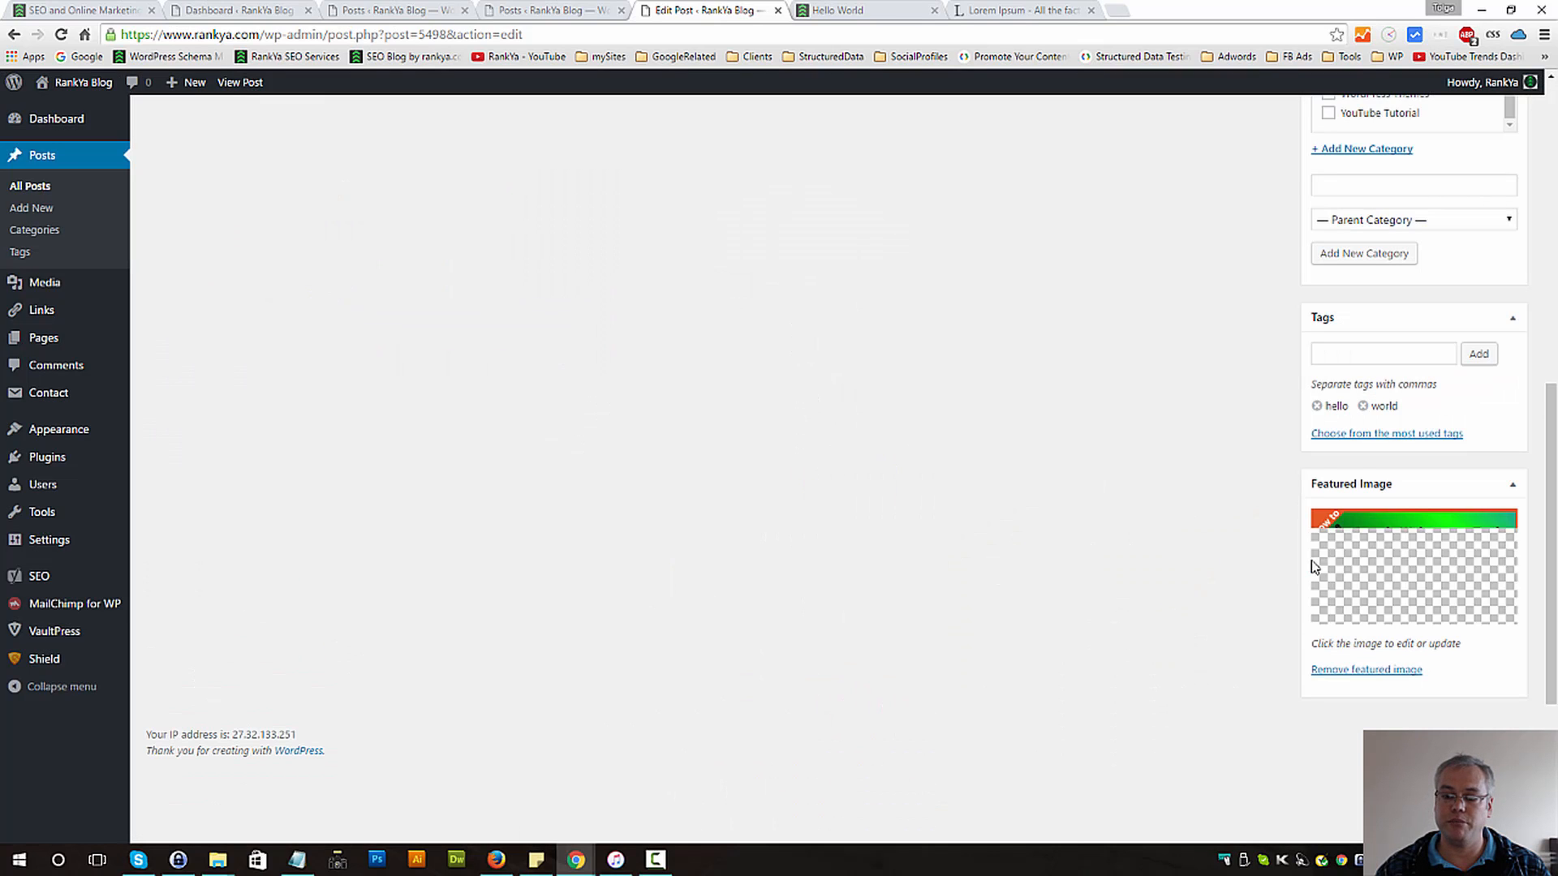
# Step: Update the Hello World post with its visibility kept at Private
pyautogui.scroll(1, 862, 544)
pyautogui.scroll(8, 863, 549)
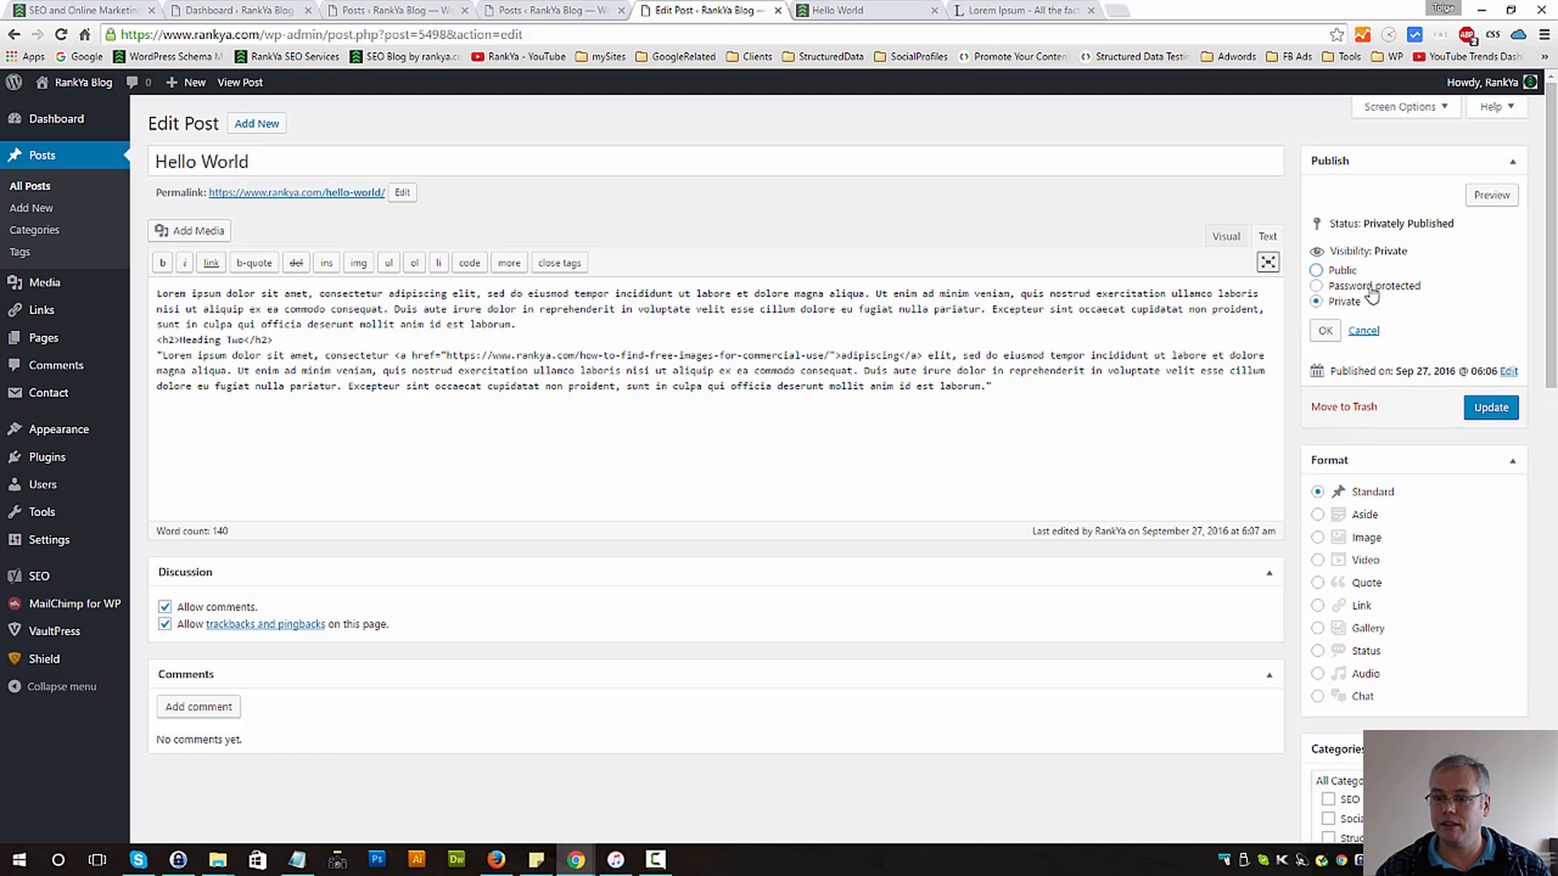
pyautogui.click(1487, 409)
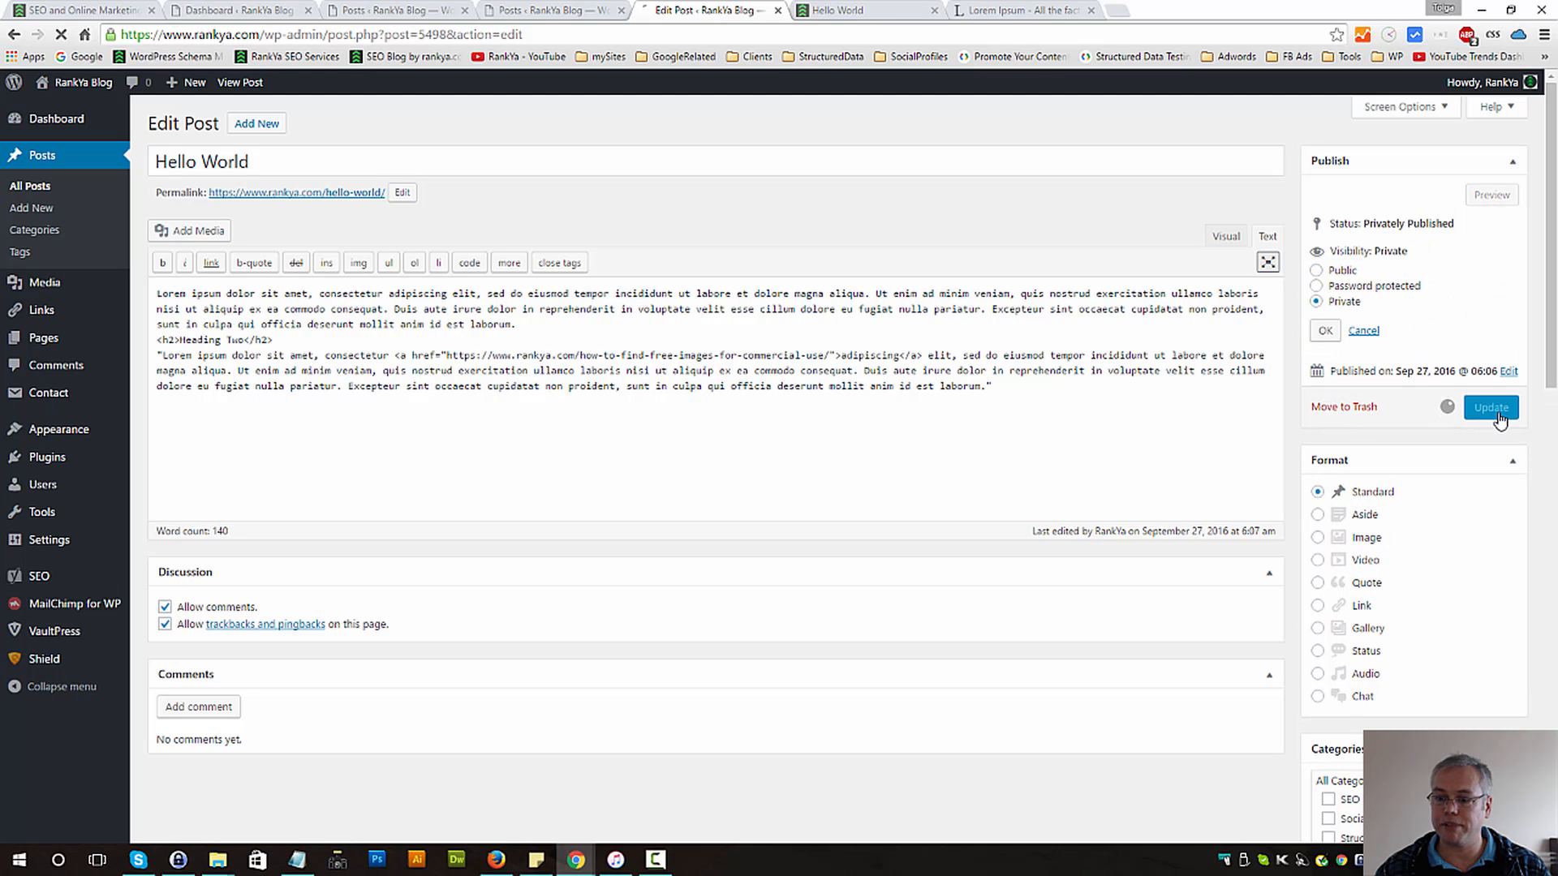
# Step: Reload the Hello World page on the site and inspect its featured image and the "Private" prefix in its title
pyautogui.click(844, 10)
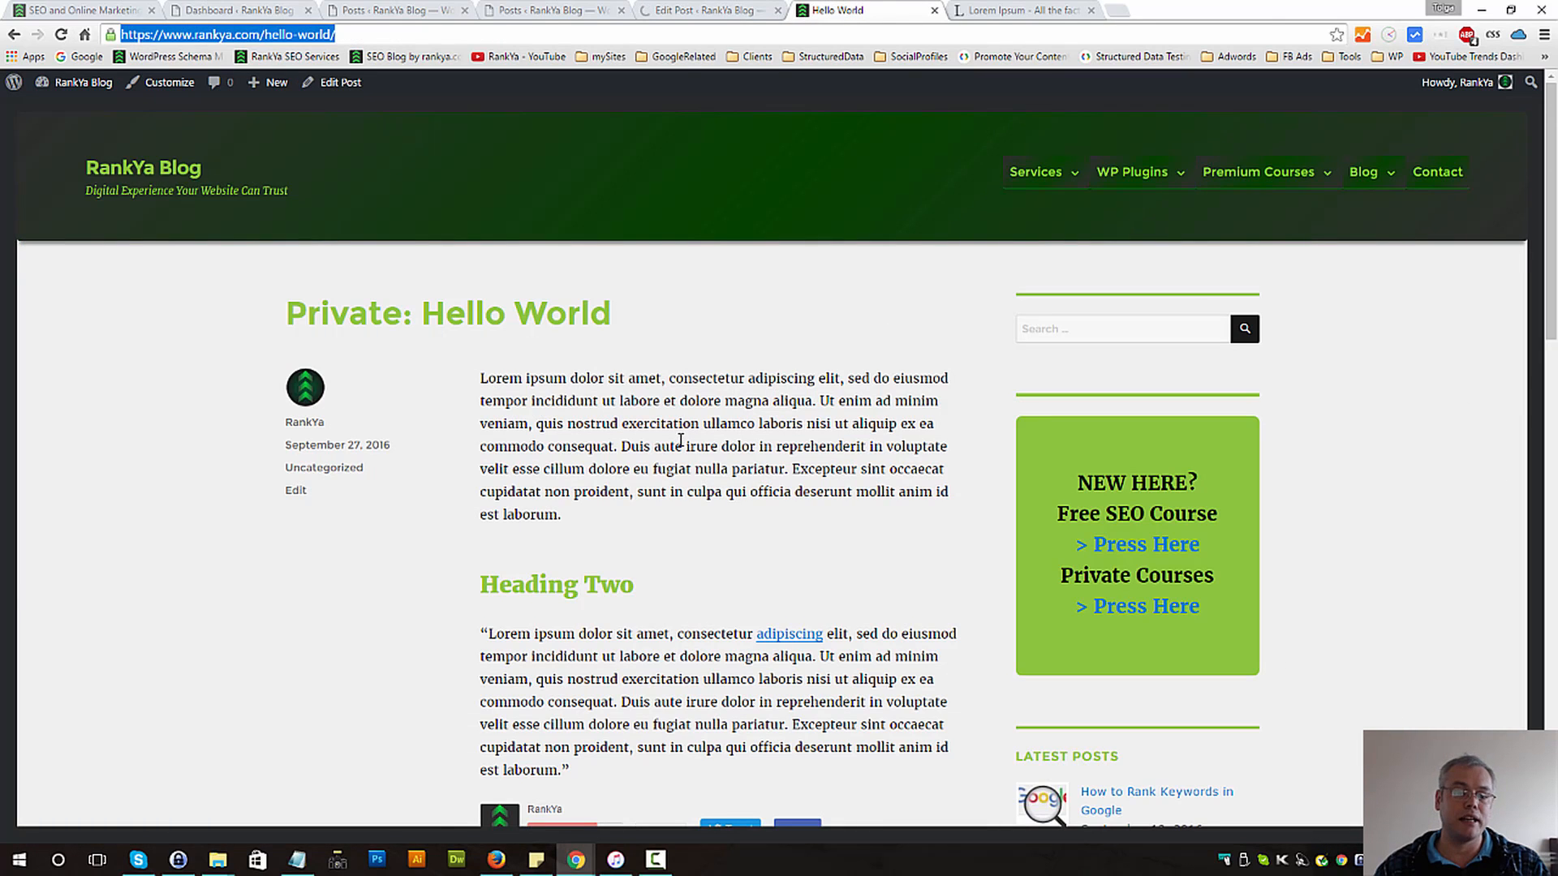
pyautogui.click(62, 35)
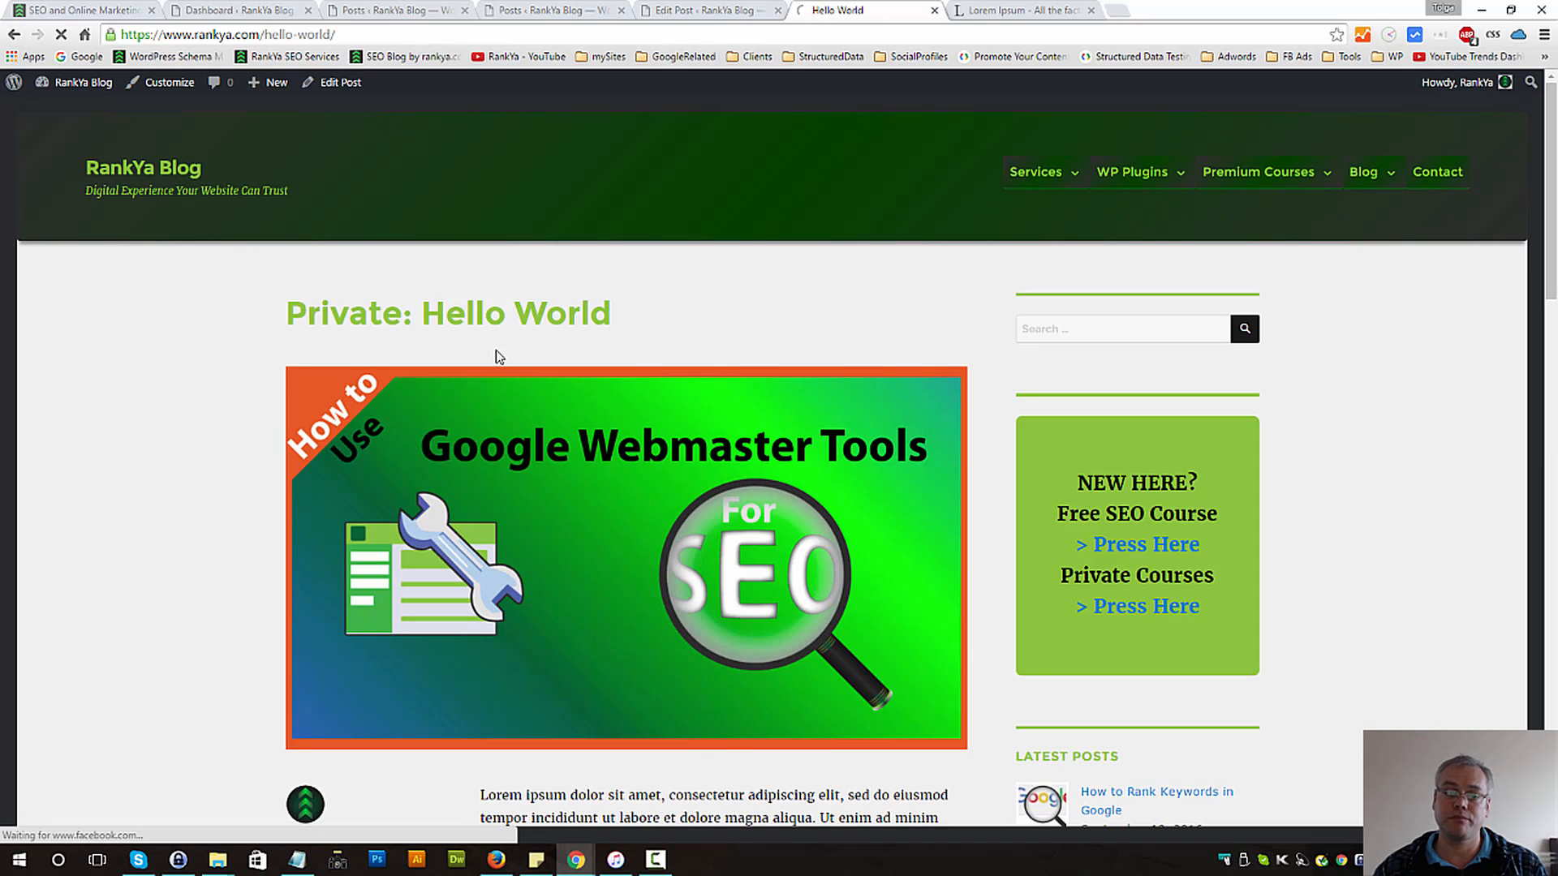
pyautogui.moveTo(405, 317); pyautogui.dragTo(284, 315)
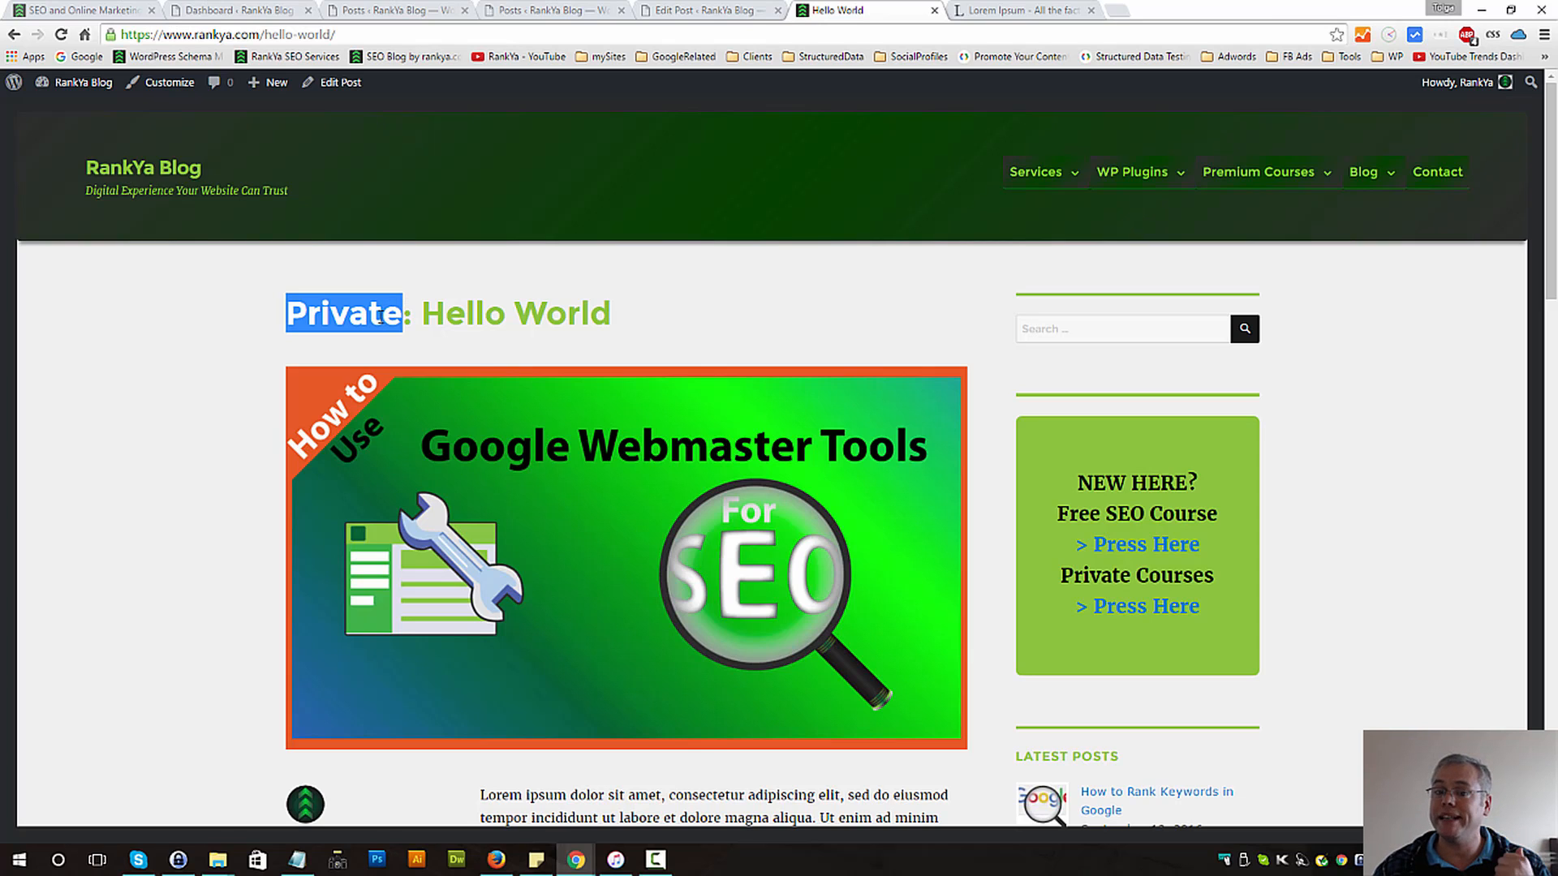
# Step: Return to the post editor, change the post's visibility to Public and publish it
pyautogui.click(714, 12)
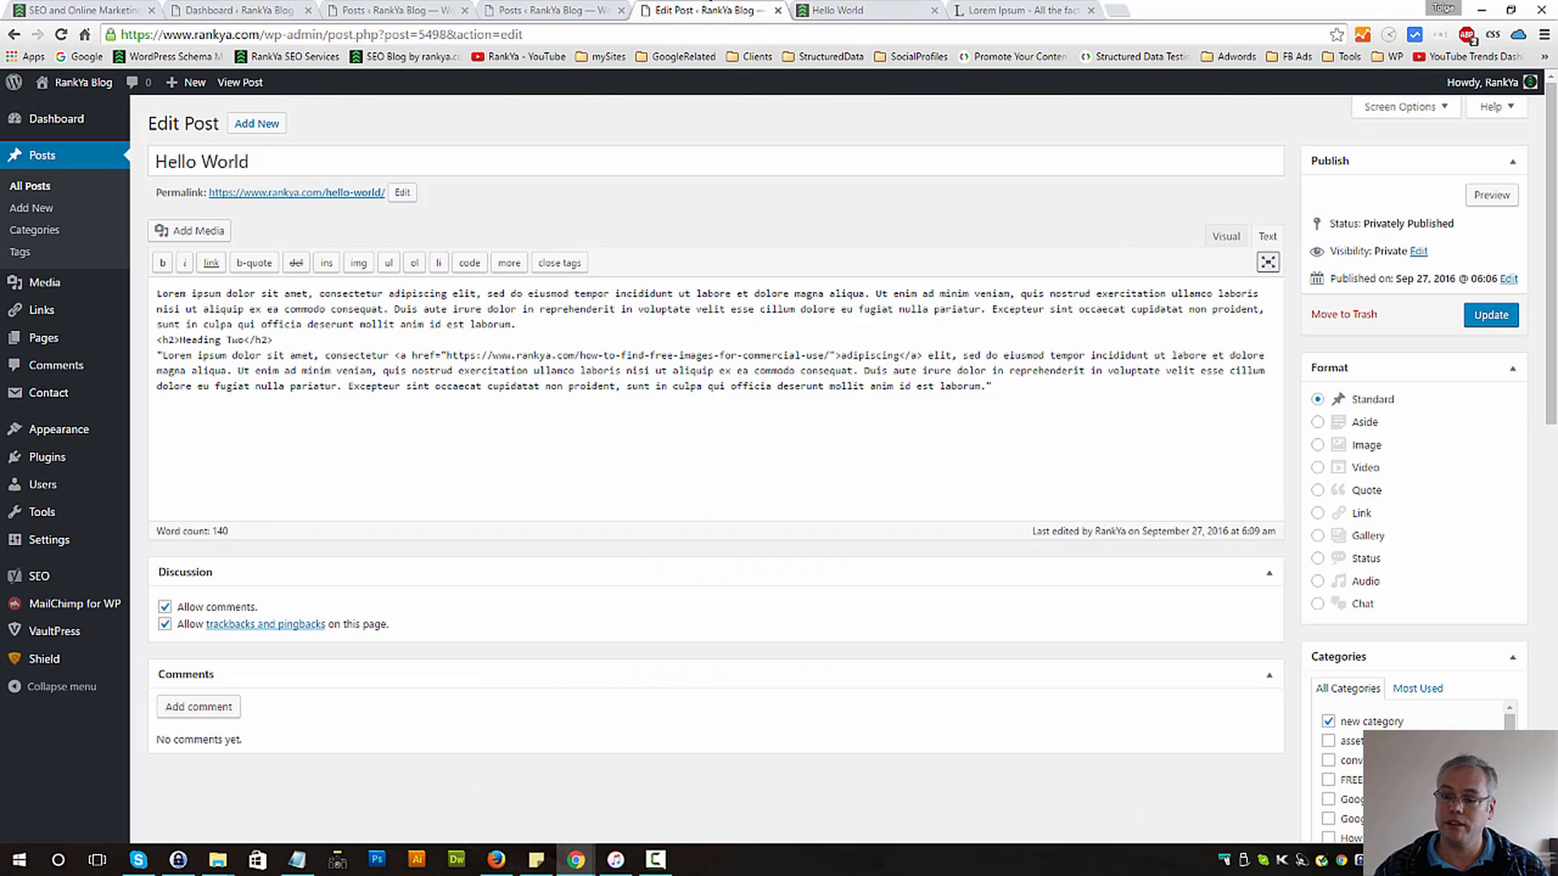
pyautogui.click(1420, 252)
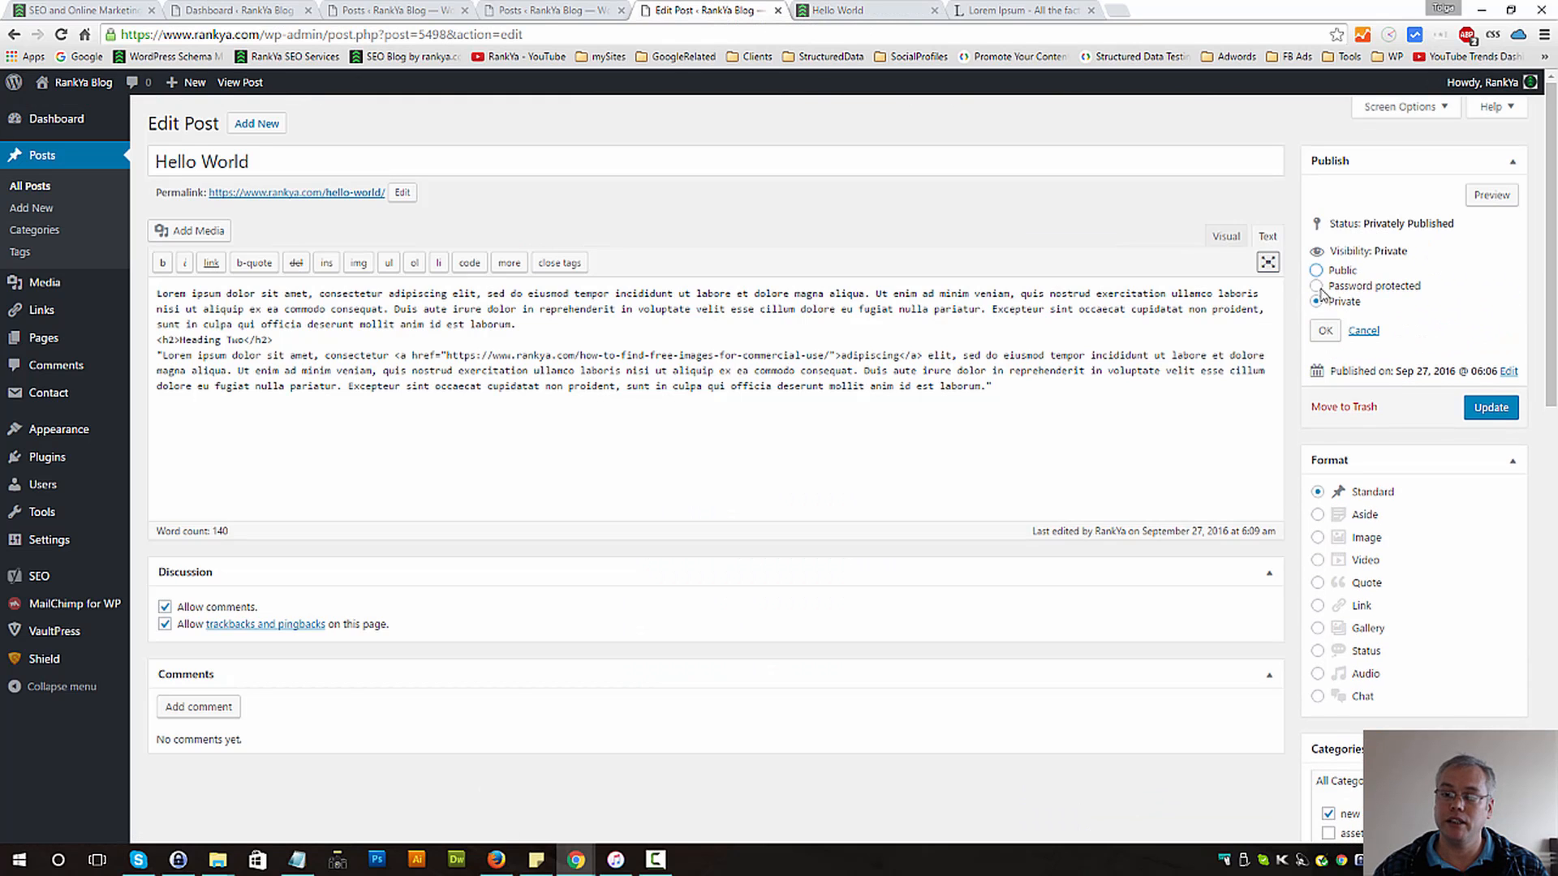
pyautogui.click(1317, 271)
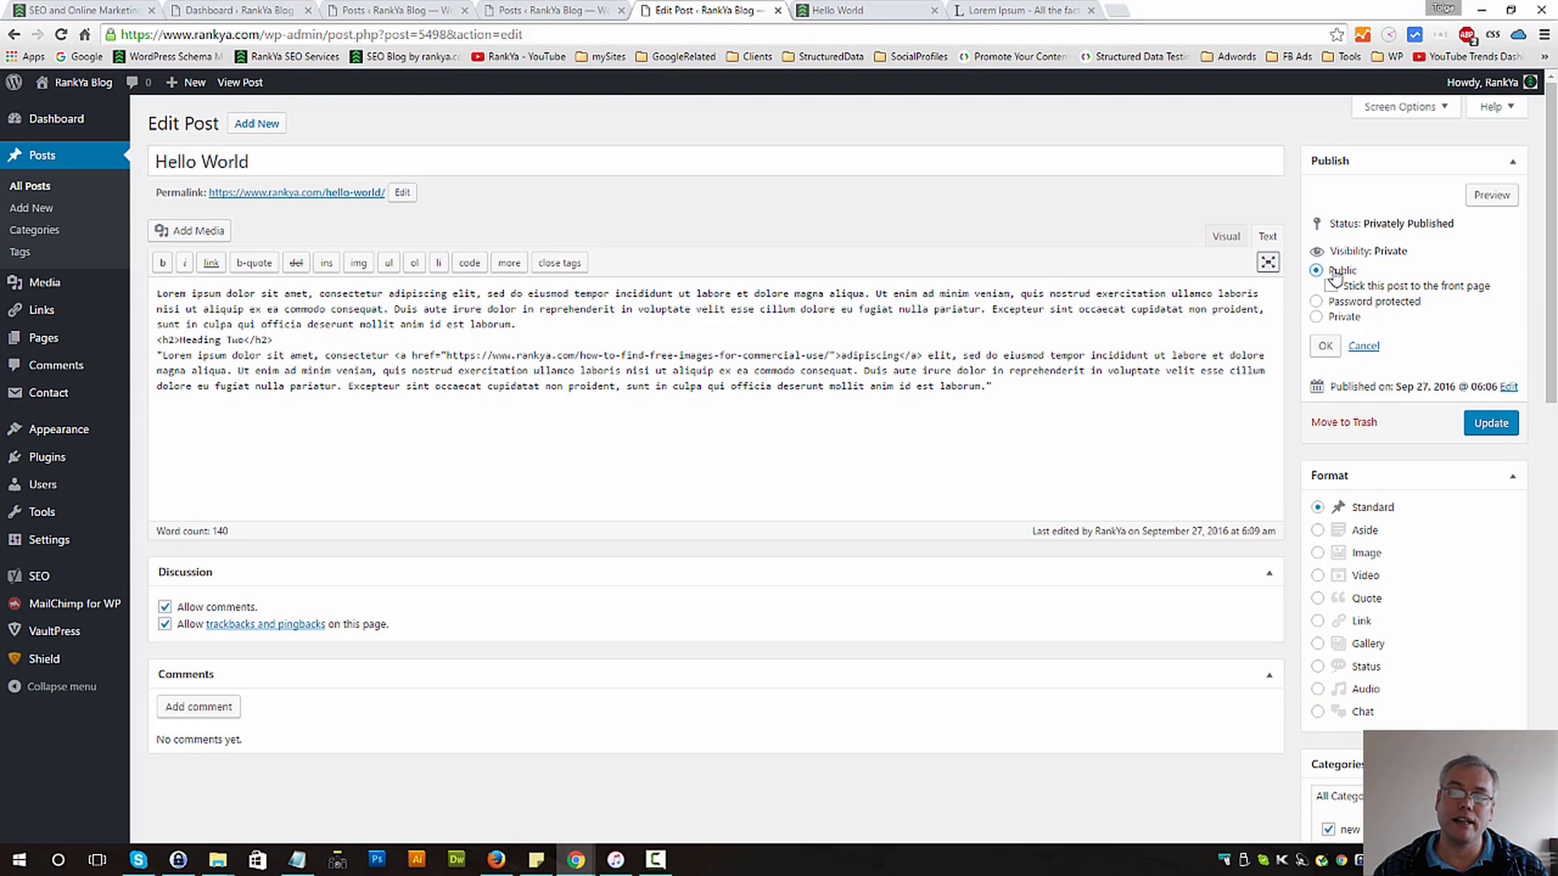
pyautogui.click(1325, 346)
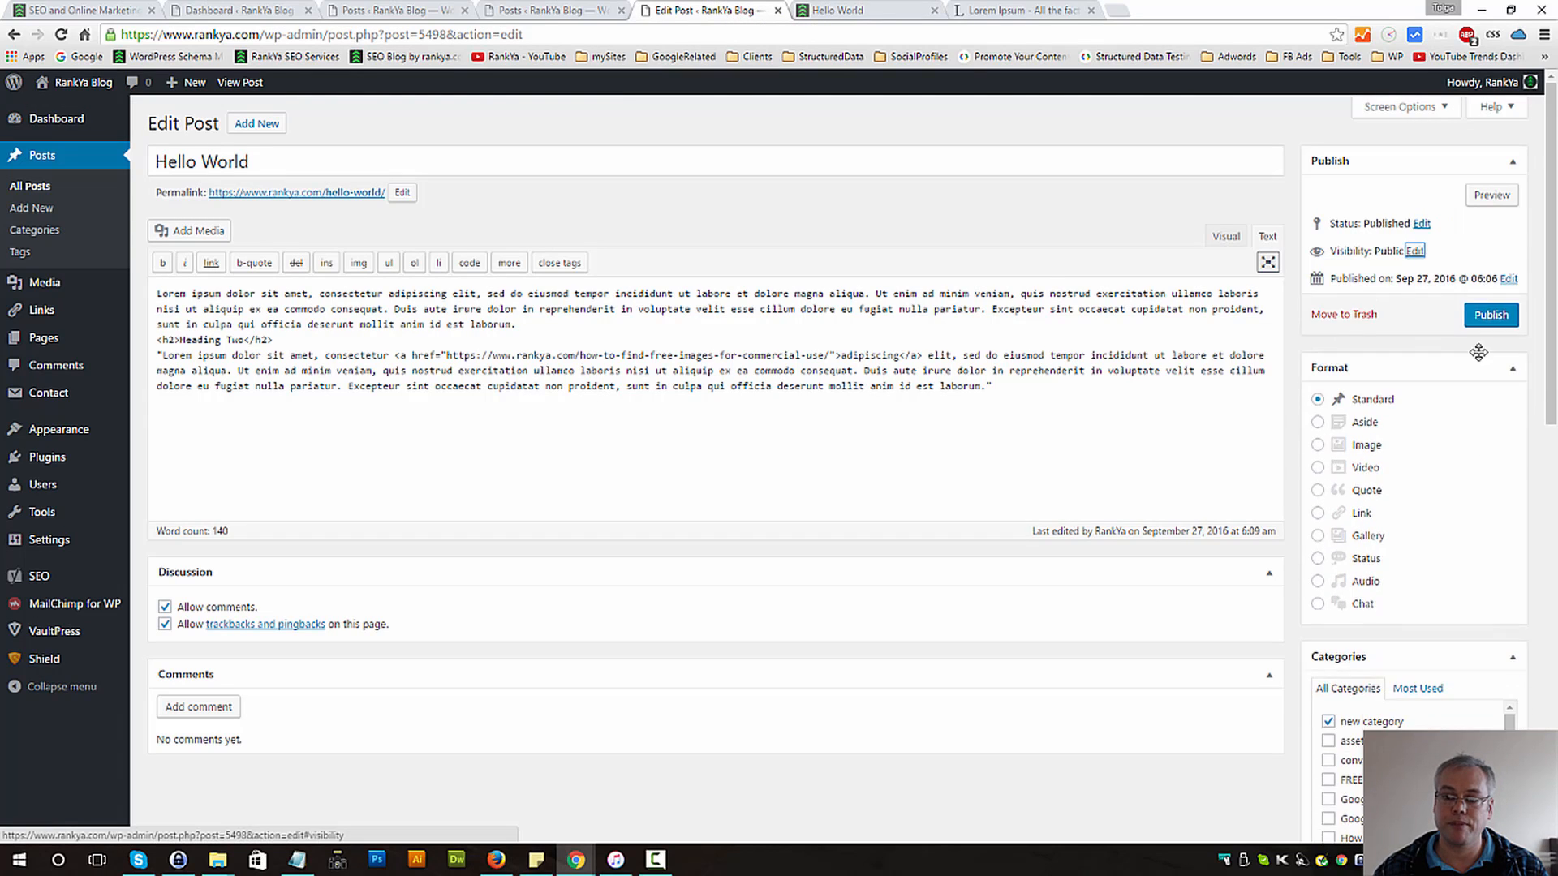
pyautogui.click(1490, 317)
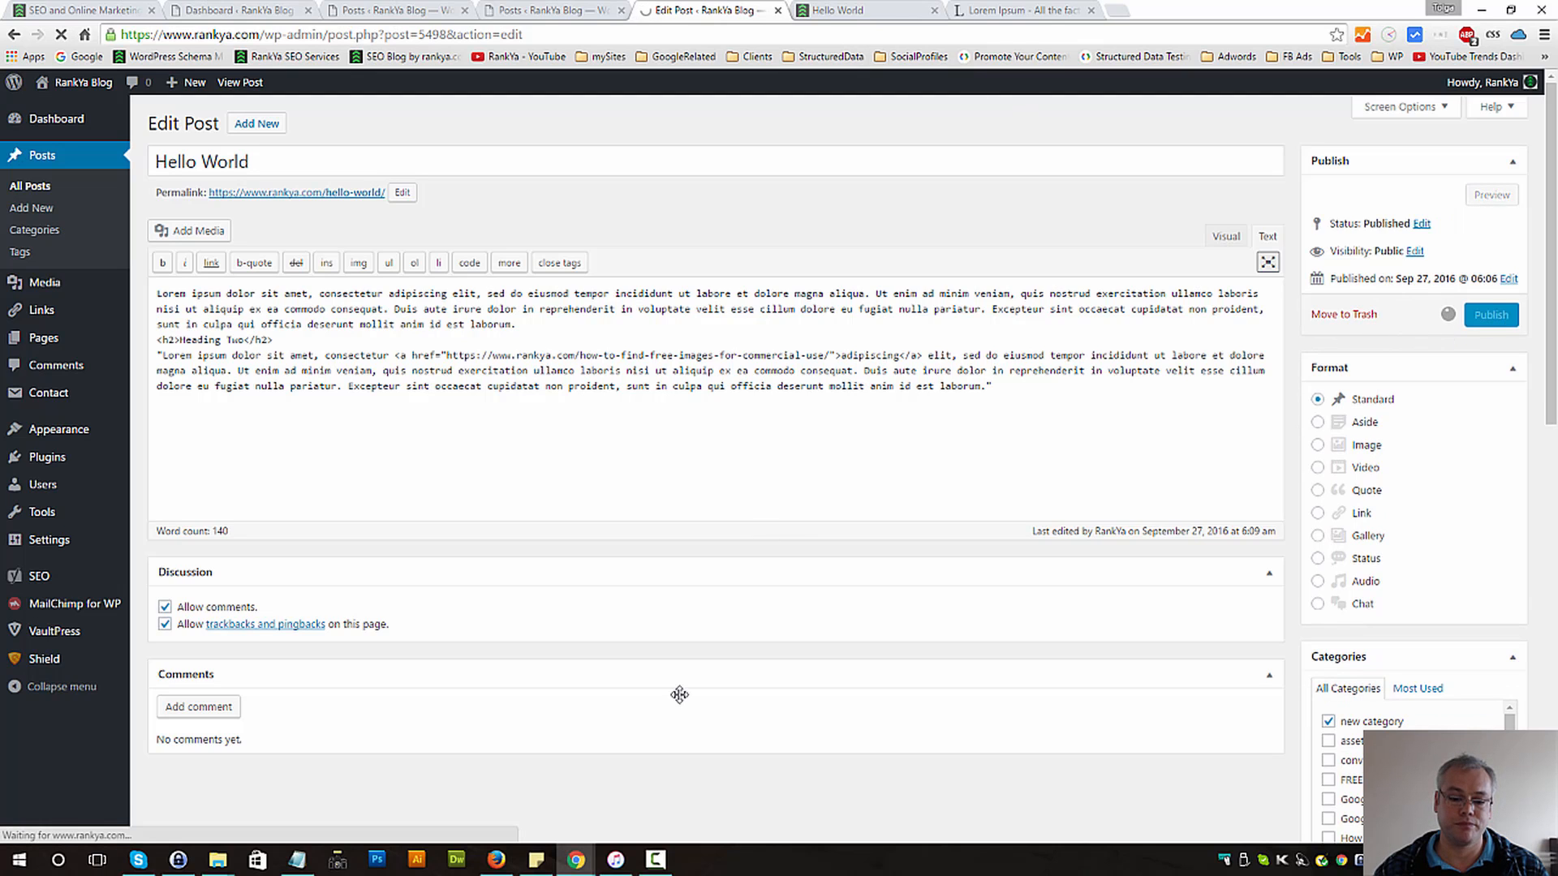
# Step: Switch to Firefox, reload the Hello World page to check the public post, and return to the post editor in Chrome
pyautogui.click(495, 860)
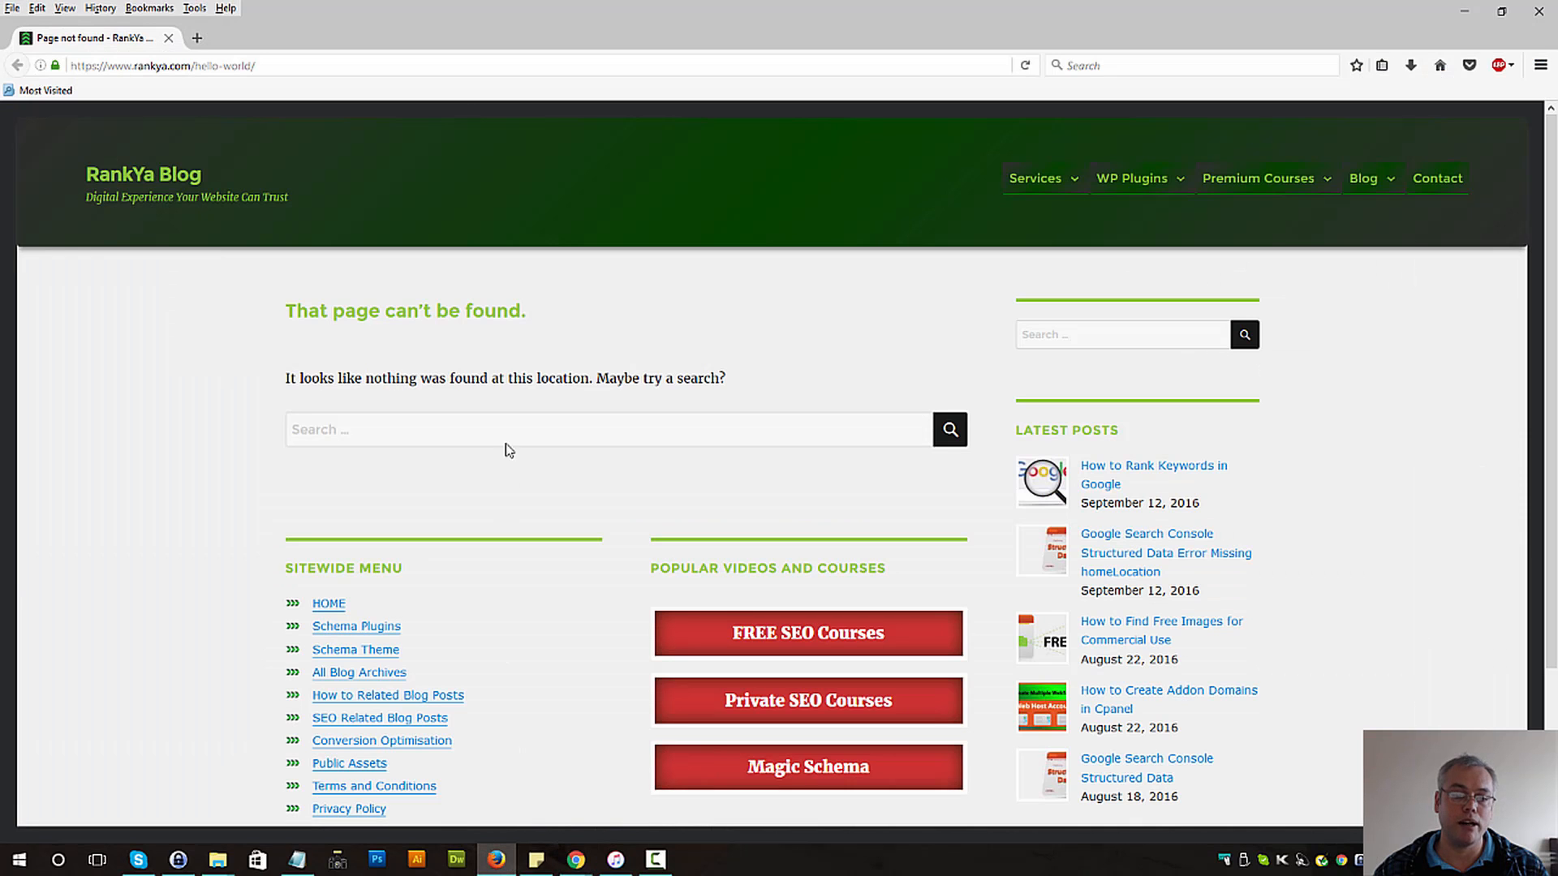
pyautogui.click(1024, 66)
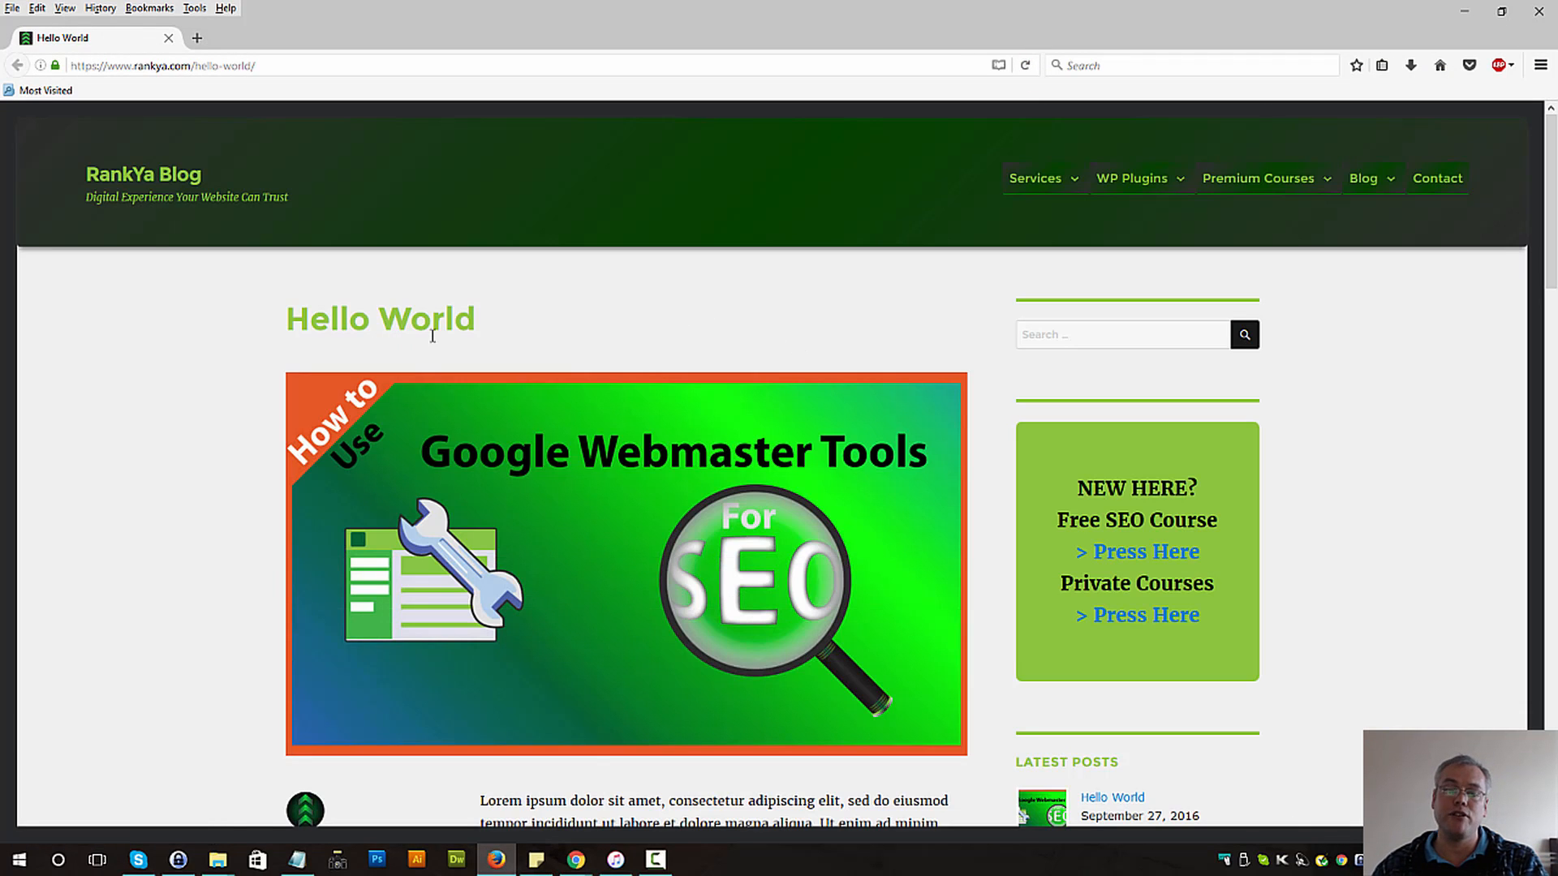
pyautogui.moveTo(576, 859)
pyautogui.click(497, 814)
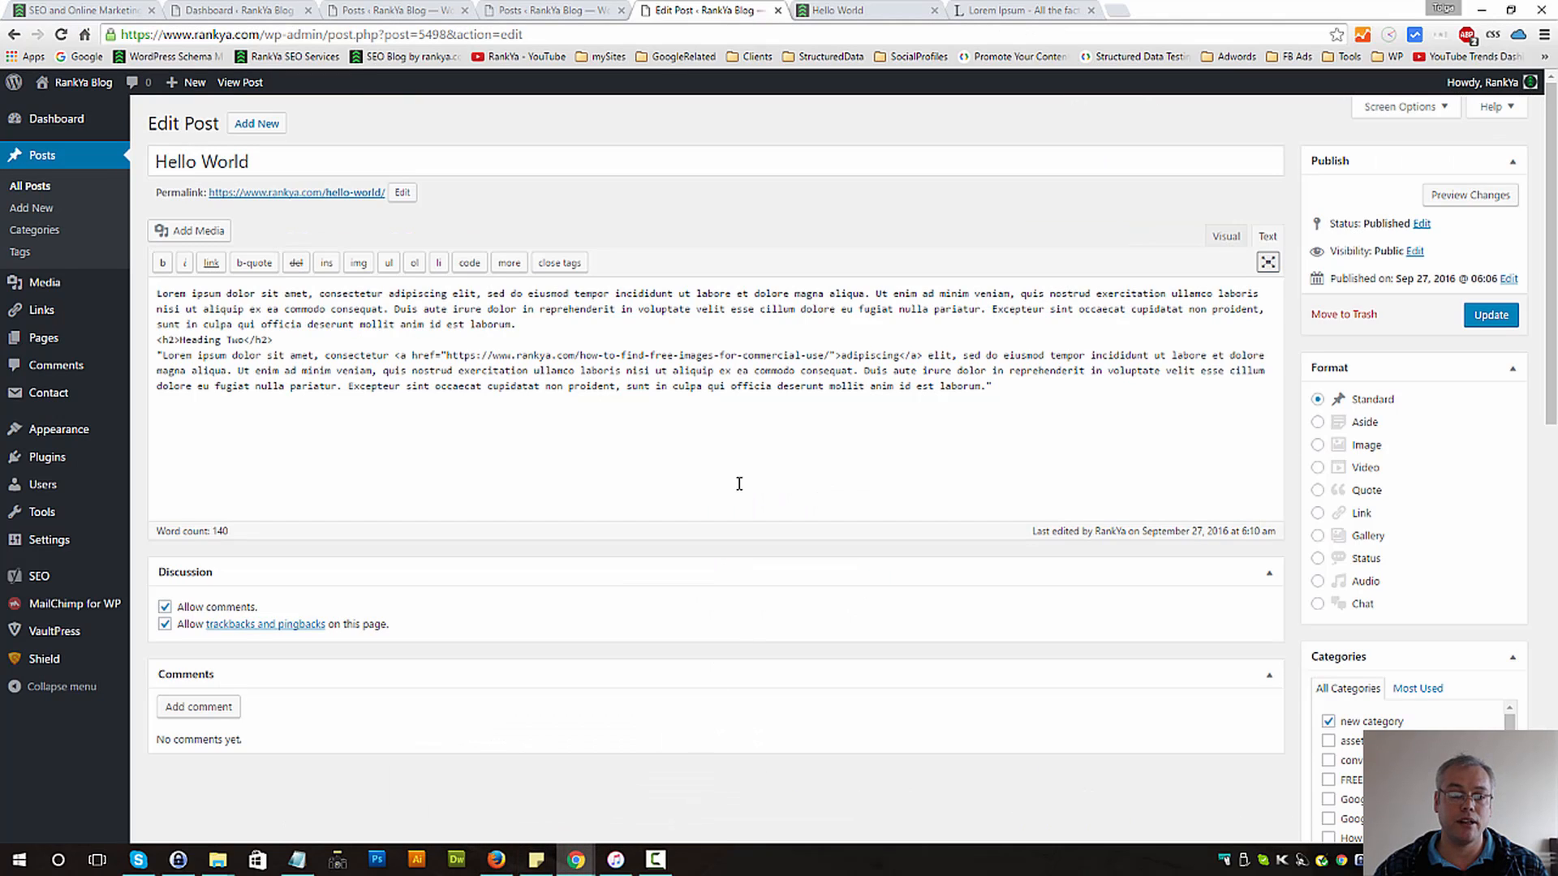